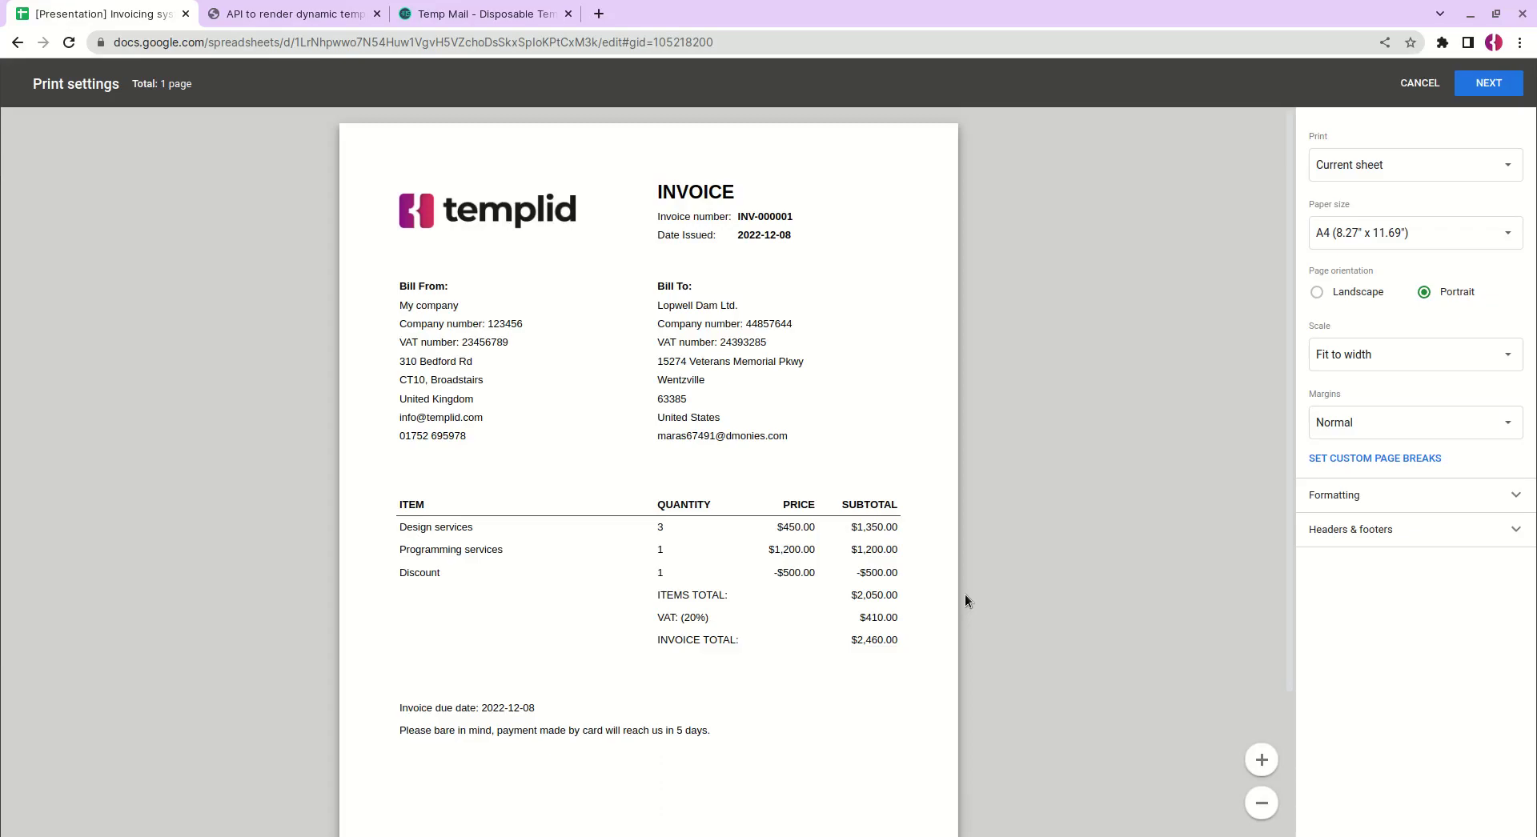
Step: Close the print preview and review the Settings sheet's info_text1, currency and date_format values
key(Escape)
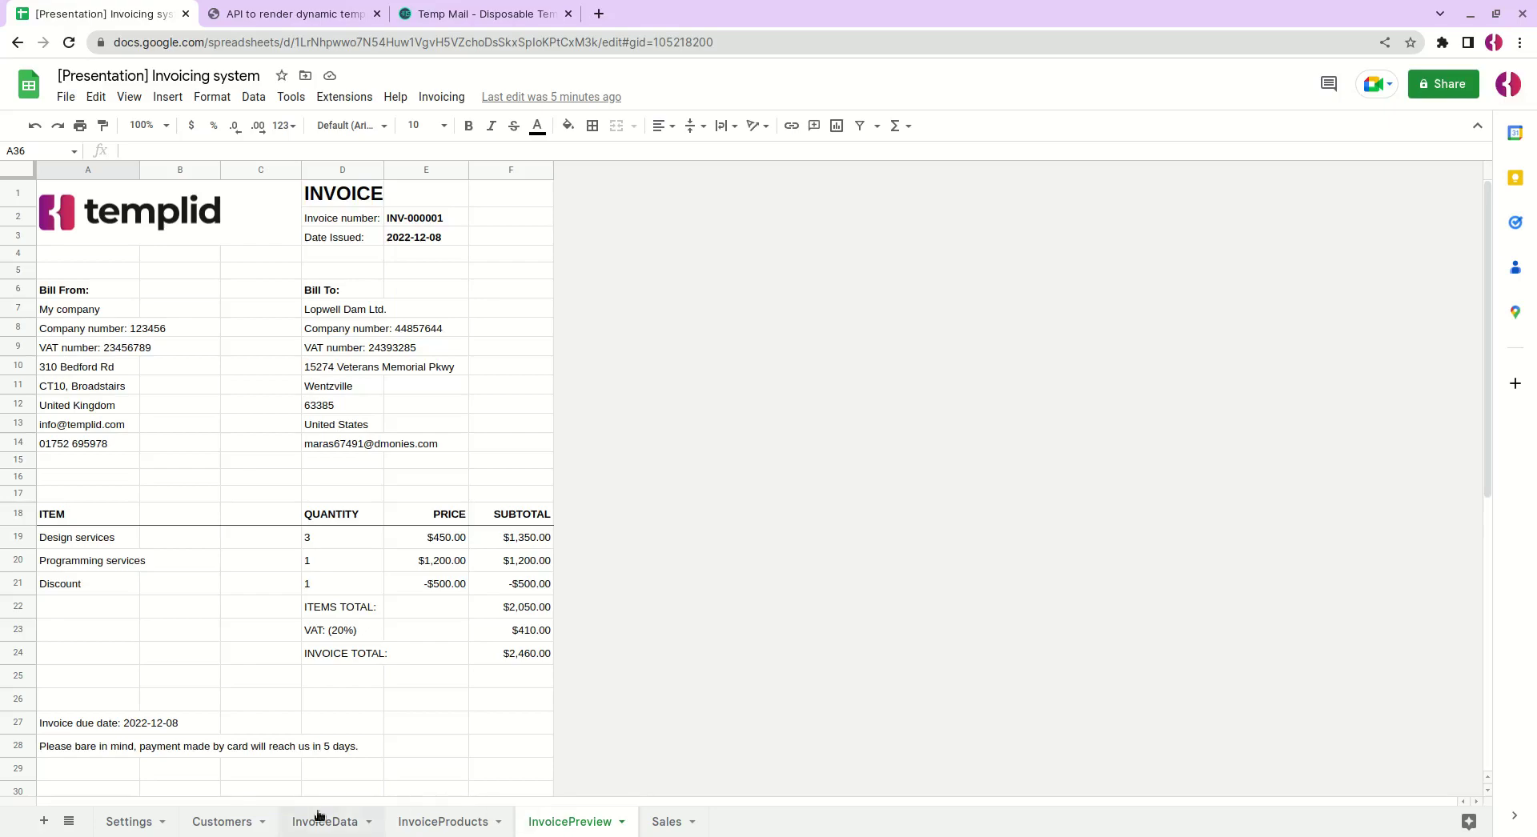
click(141, 825)
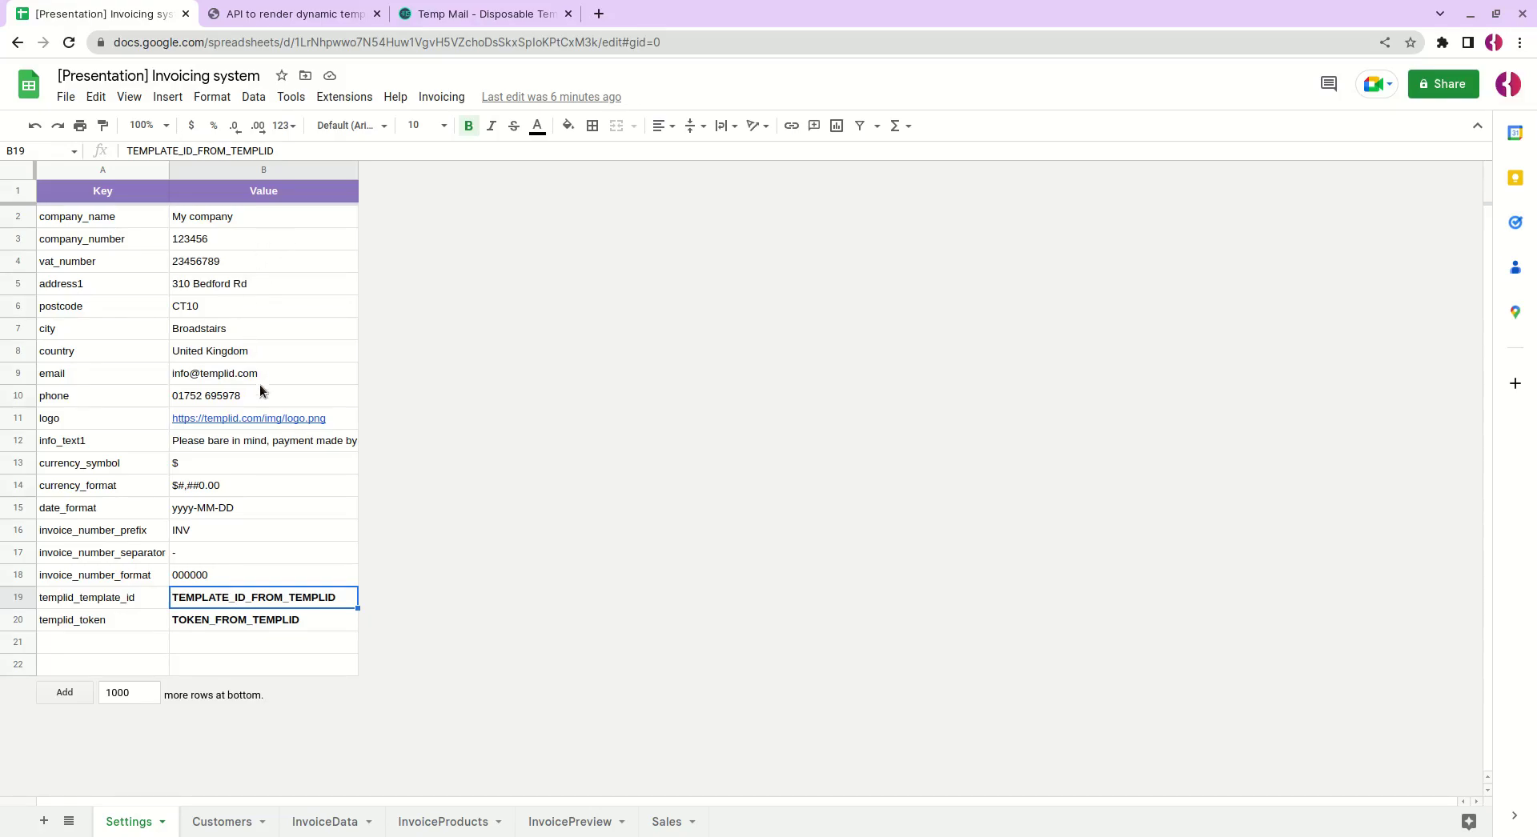
click(300, 440)
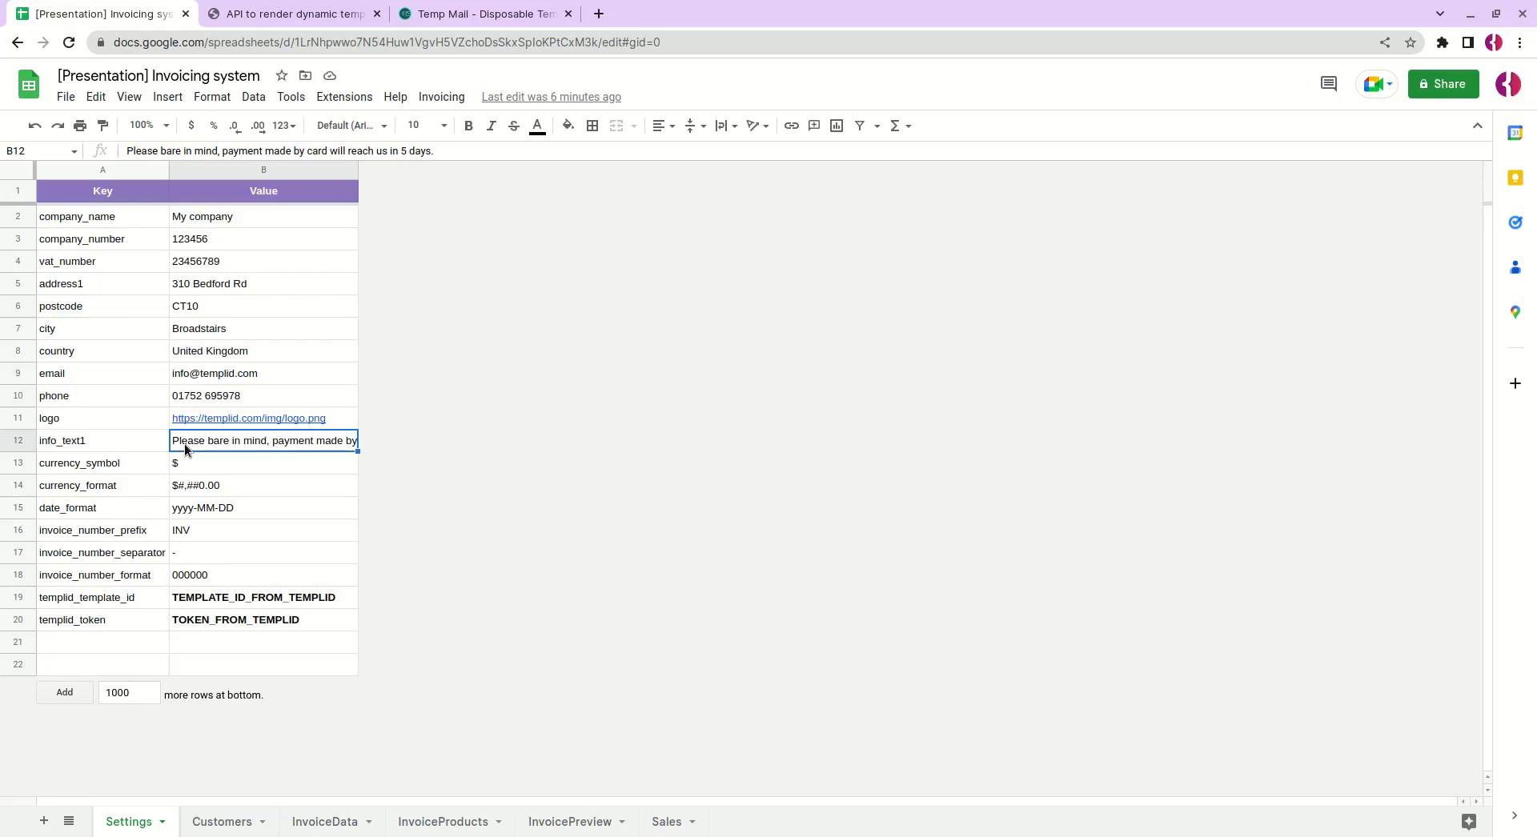
click(203, 467)
click(244, 487)
click(253, 517)
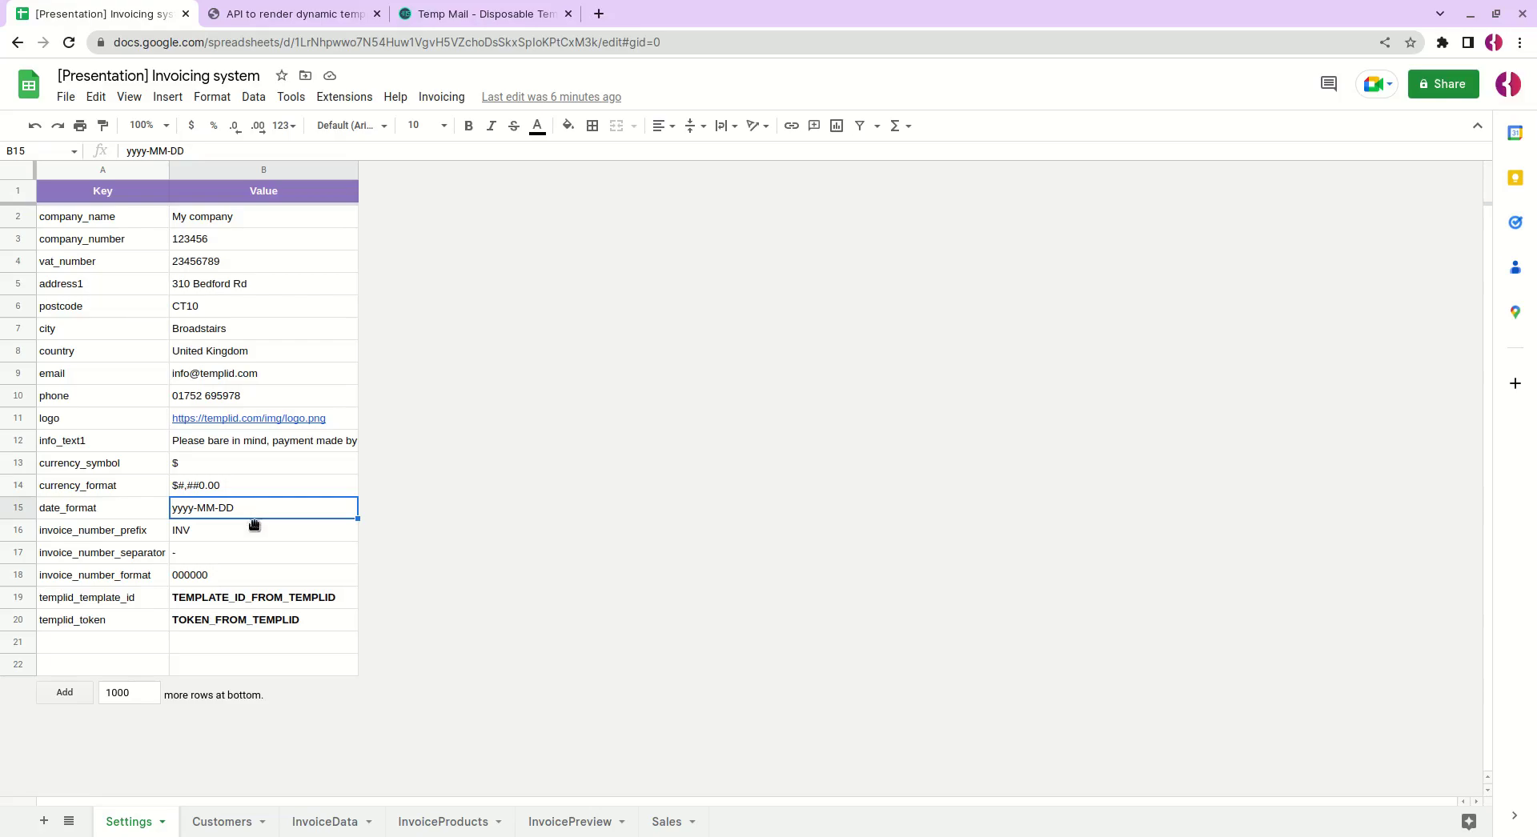
Step: Review the invoice number and templid_template_id settings, then open and dismiss the Invoicing menu
drag(253, 523, 248, 583)
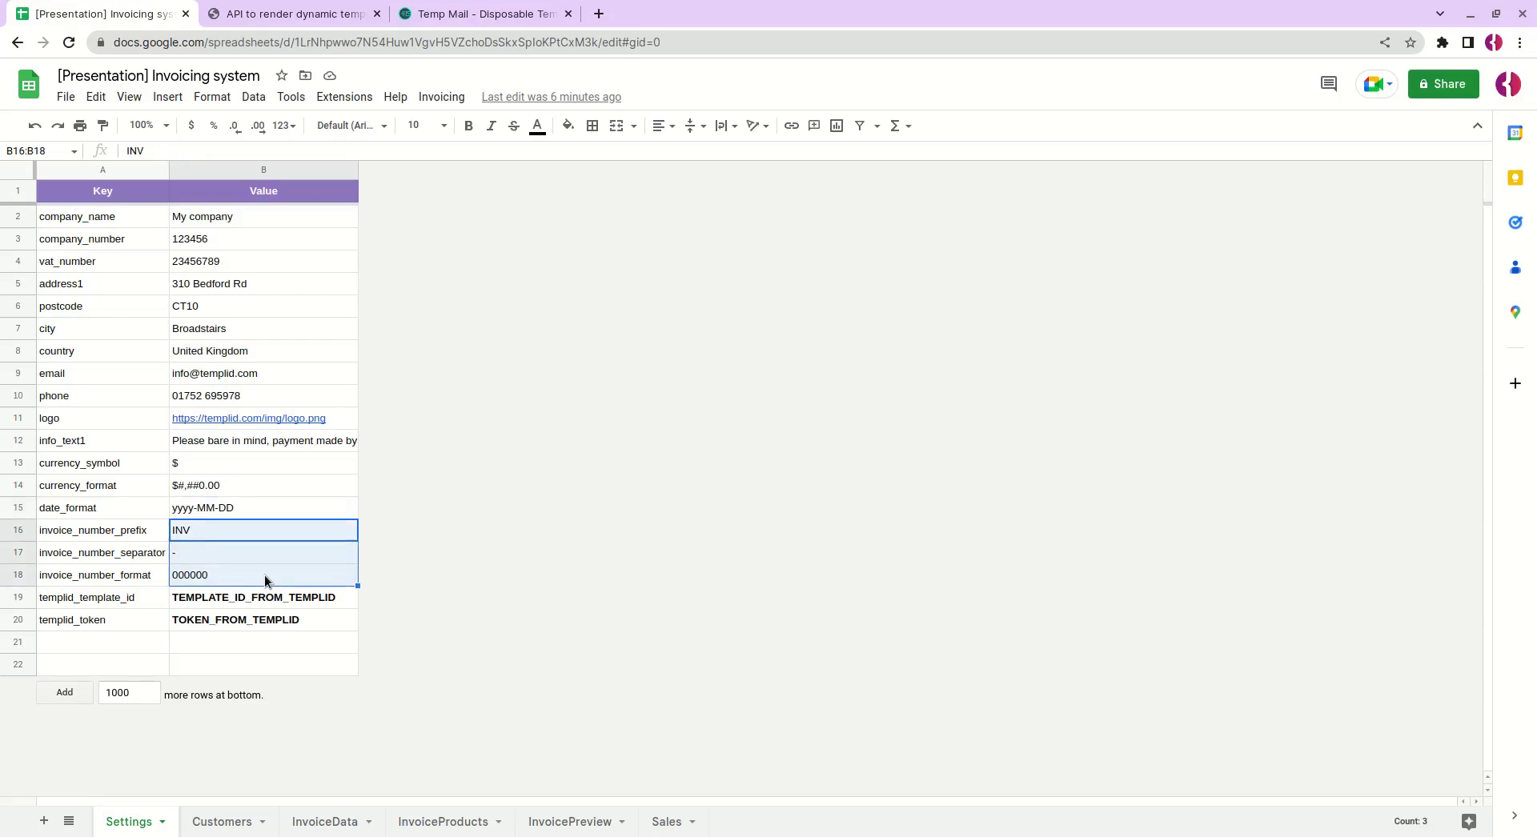
click(277, 574)
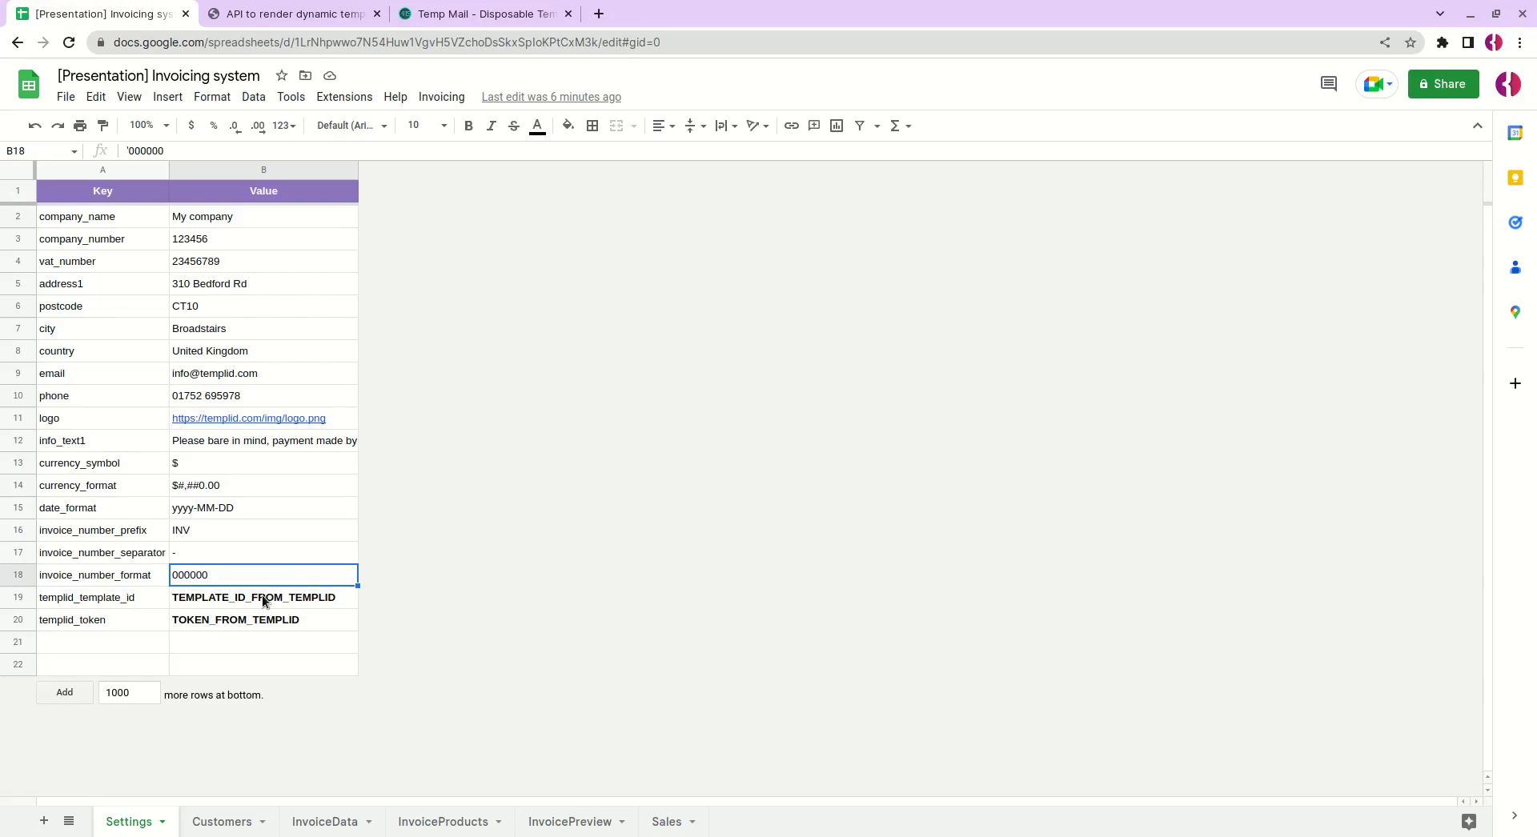
click(262, 597)
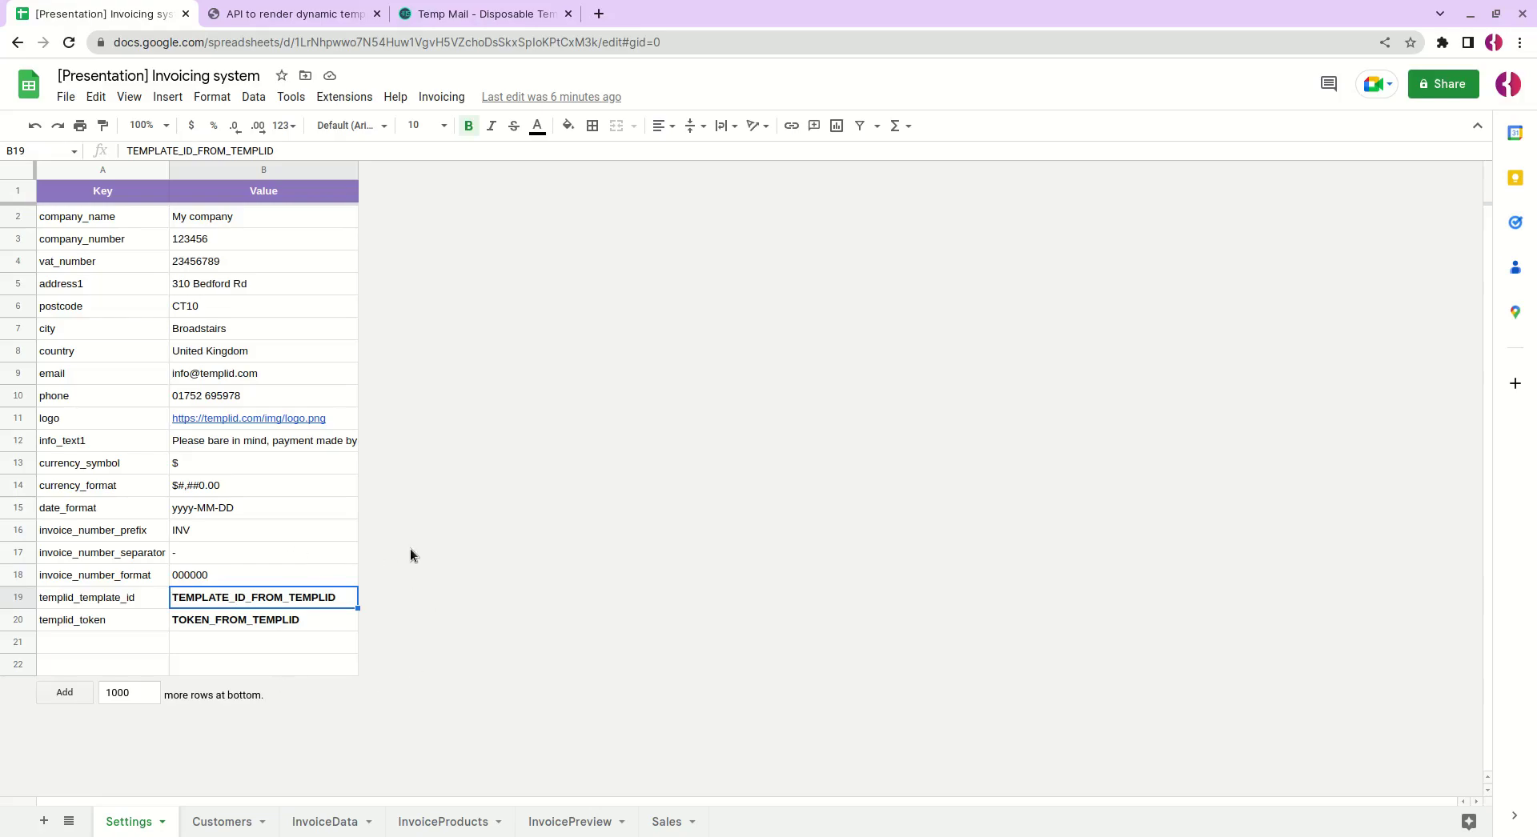
click(441, 97)
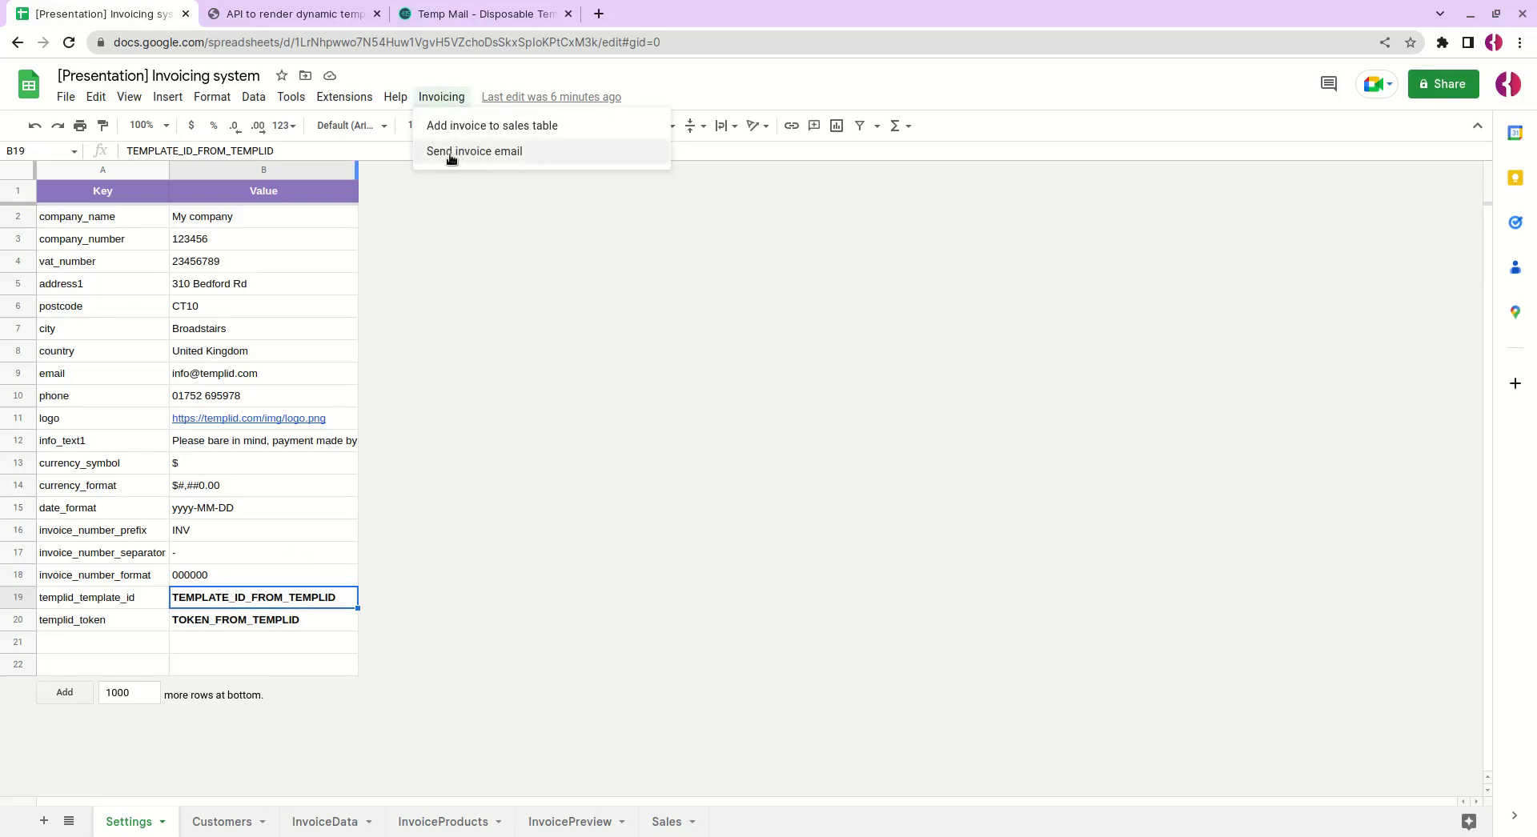
click(237, 746)
Step: On the Customers sheet, review the LOPWELL_DAM / Lopwell Dam Ltd. record and the third customer's empty Address2
click(224, 824)
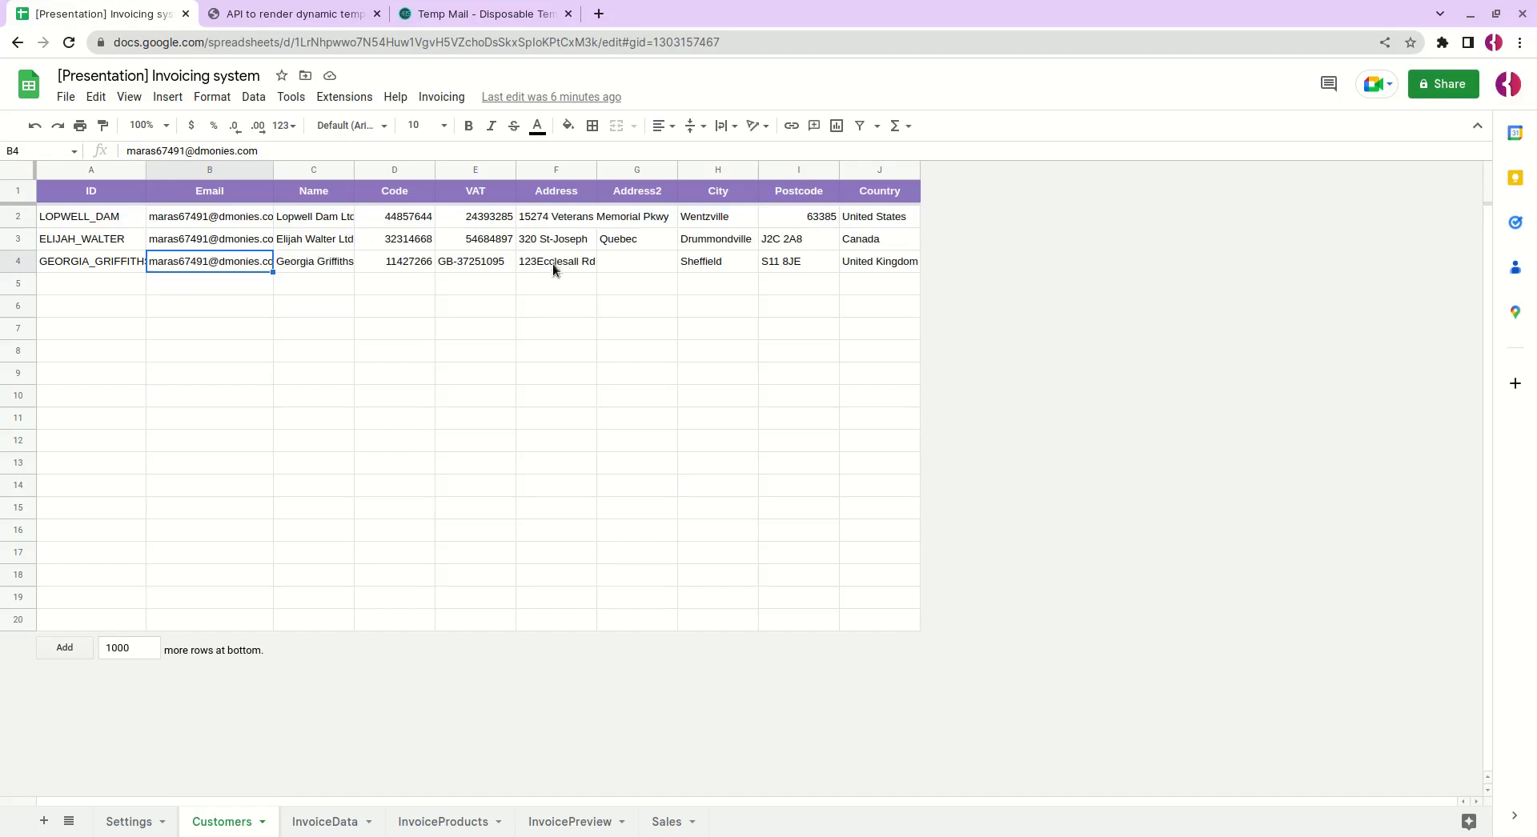
click(89, 222)
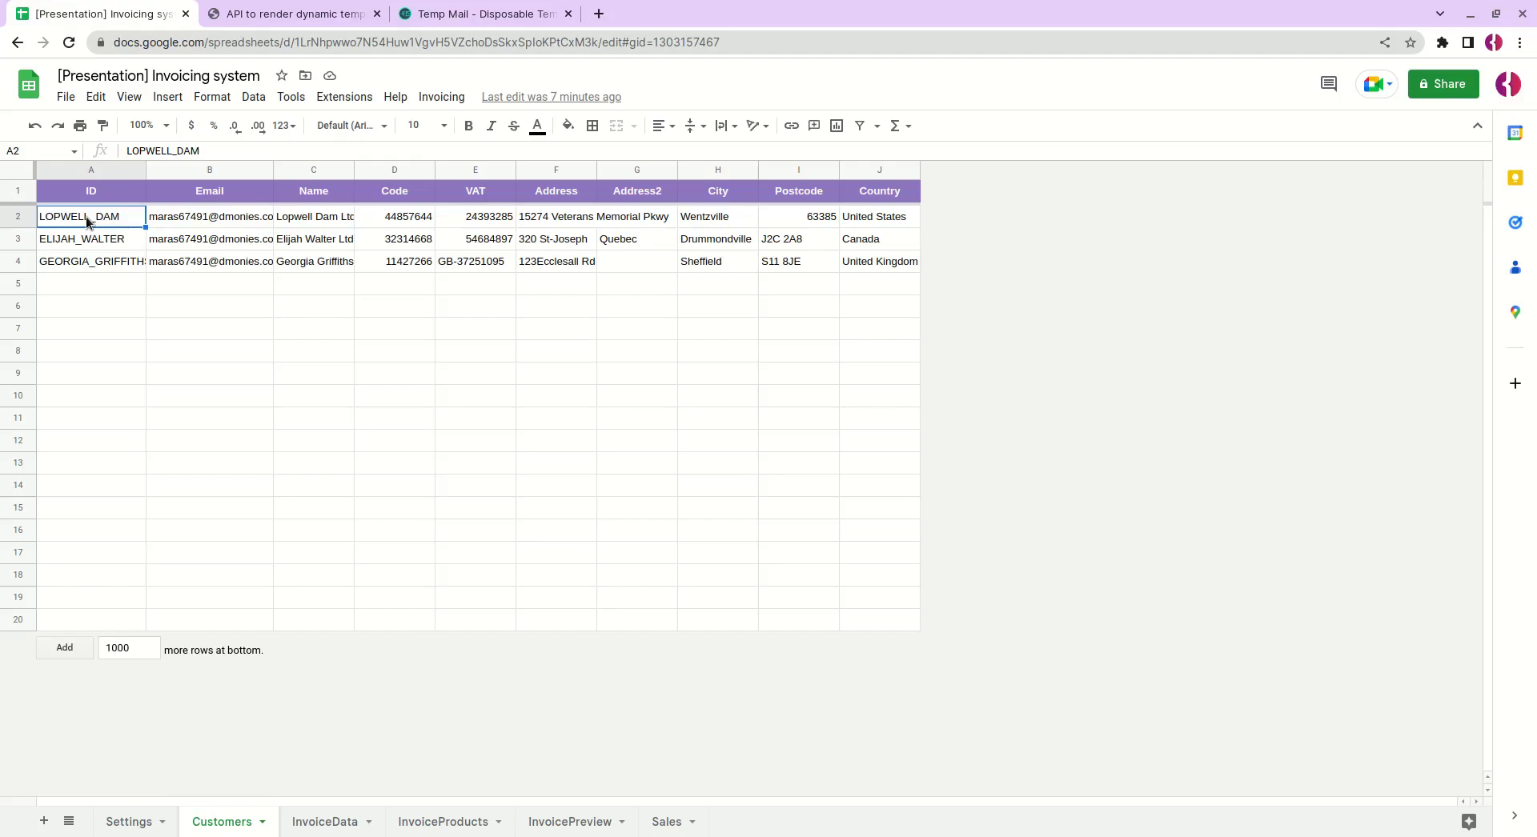
mouse_move(193, 218)
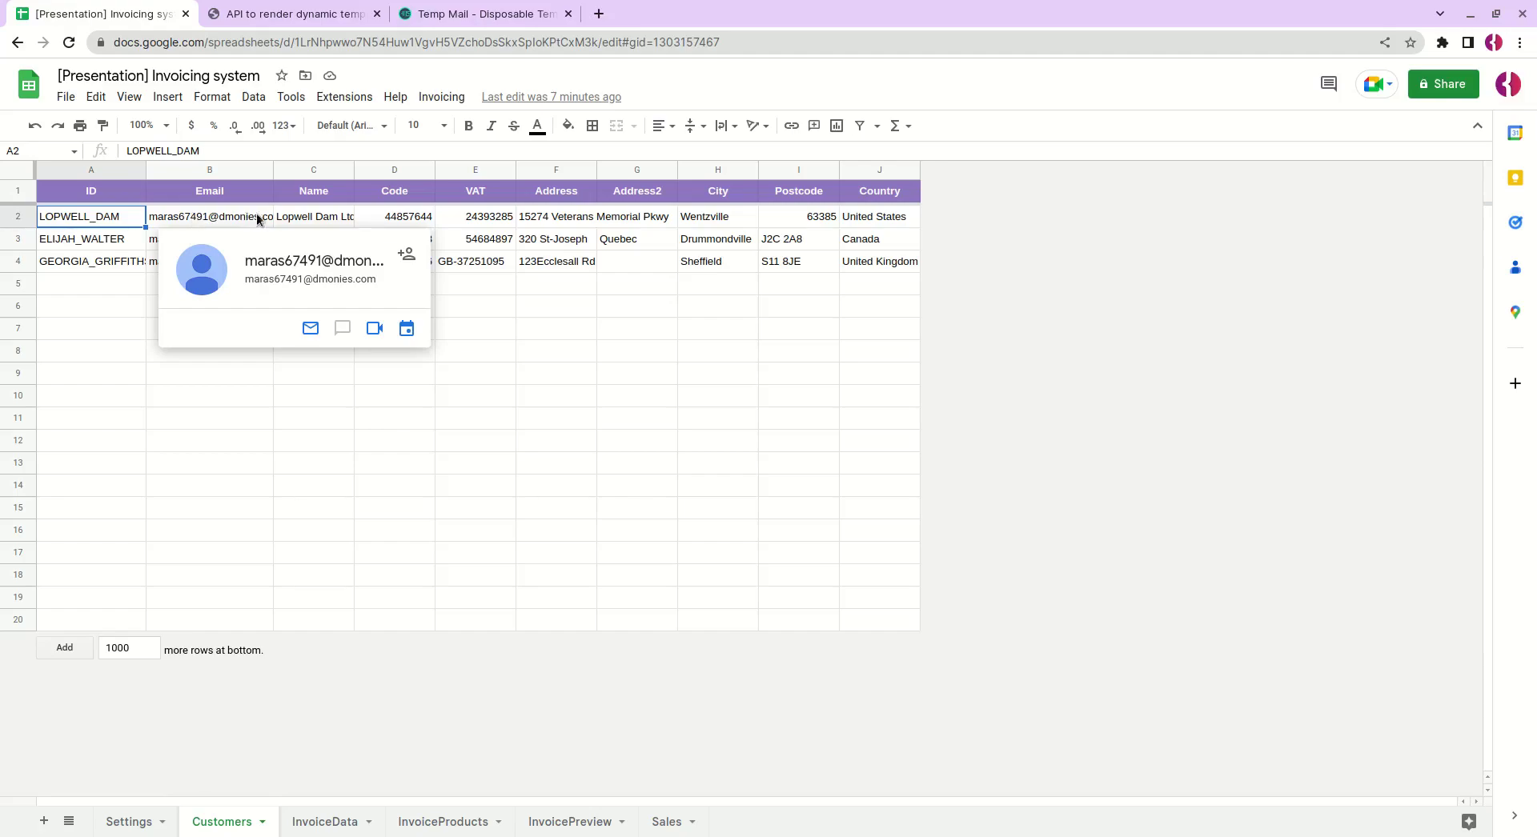
click(331, 218)
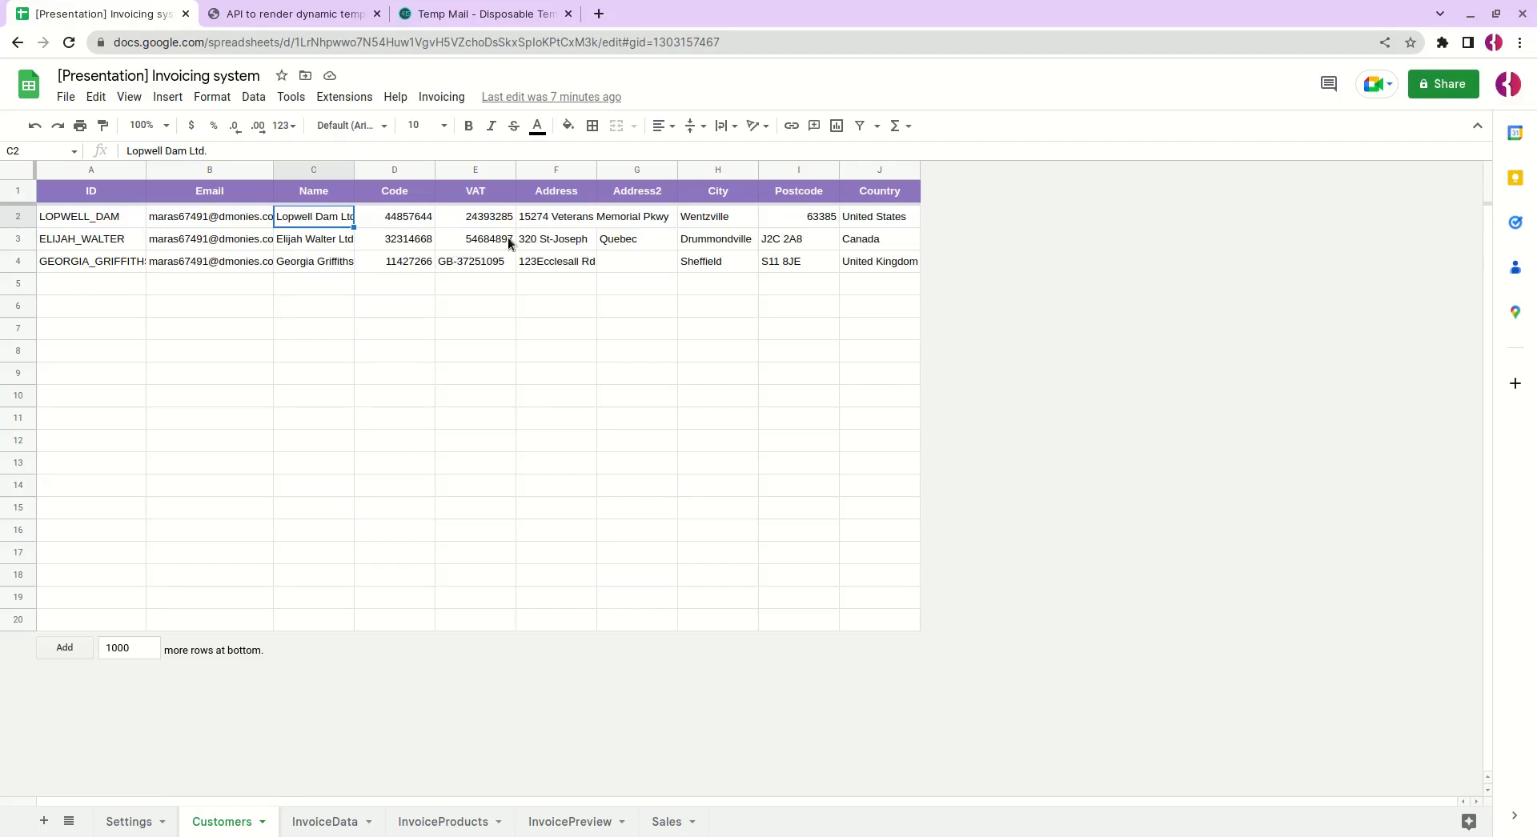
click(630, 263)
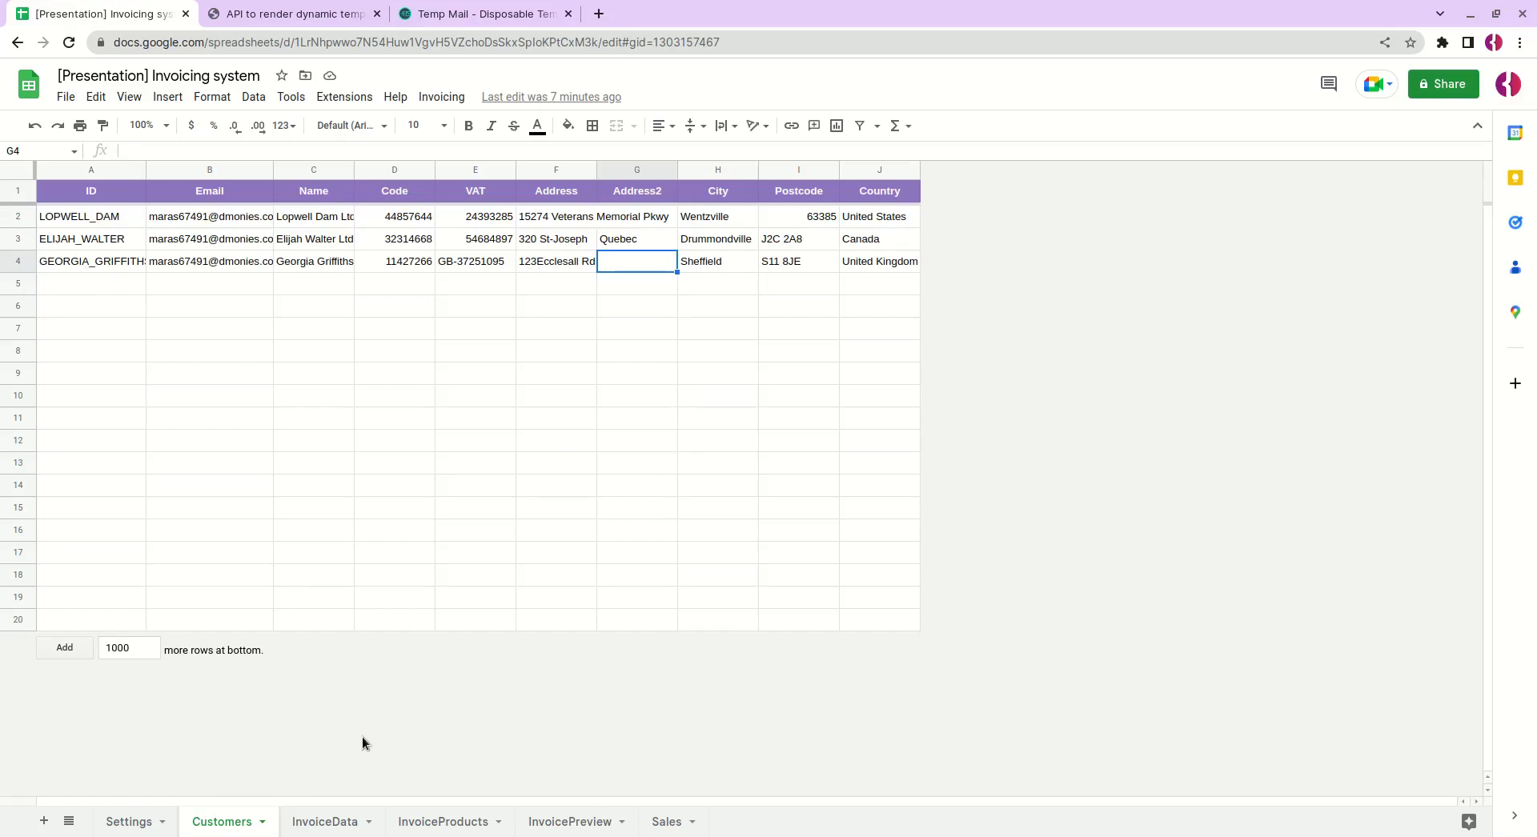
click(313, 821)
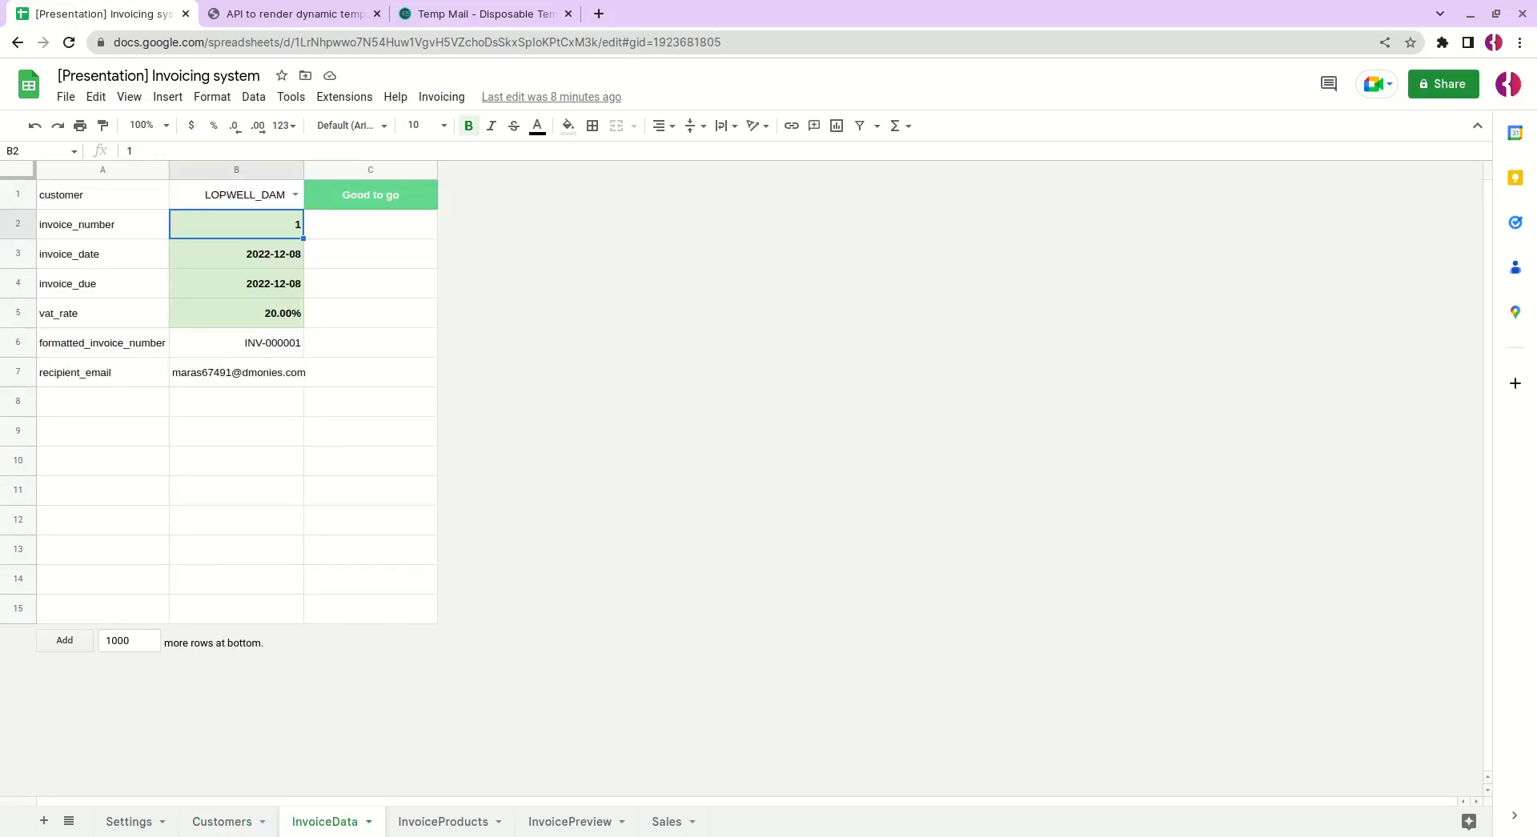
click(294, 199)
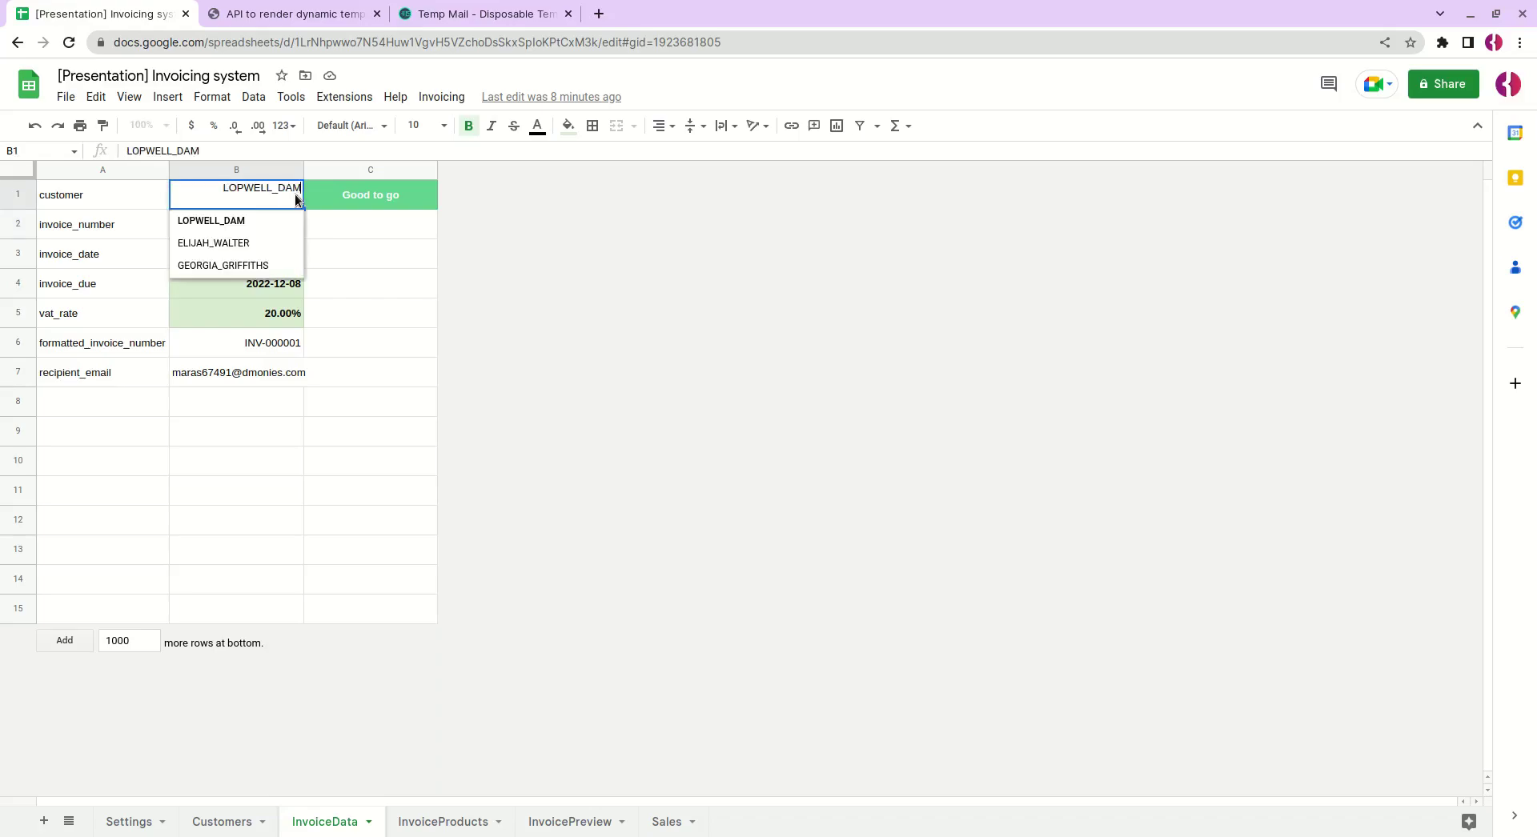
click(254, 242)
Step: Review the invoice number, date, due date and VAT rate, then move to InvoiceProducts
click(265, 234)
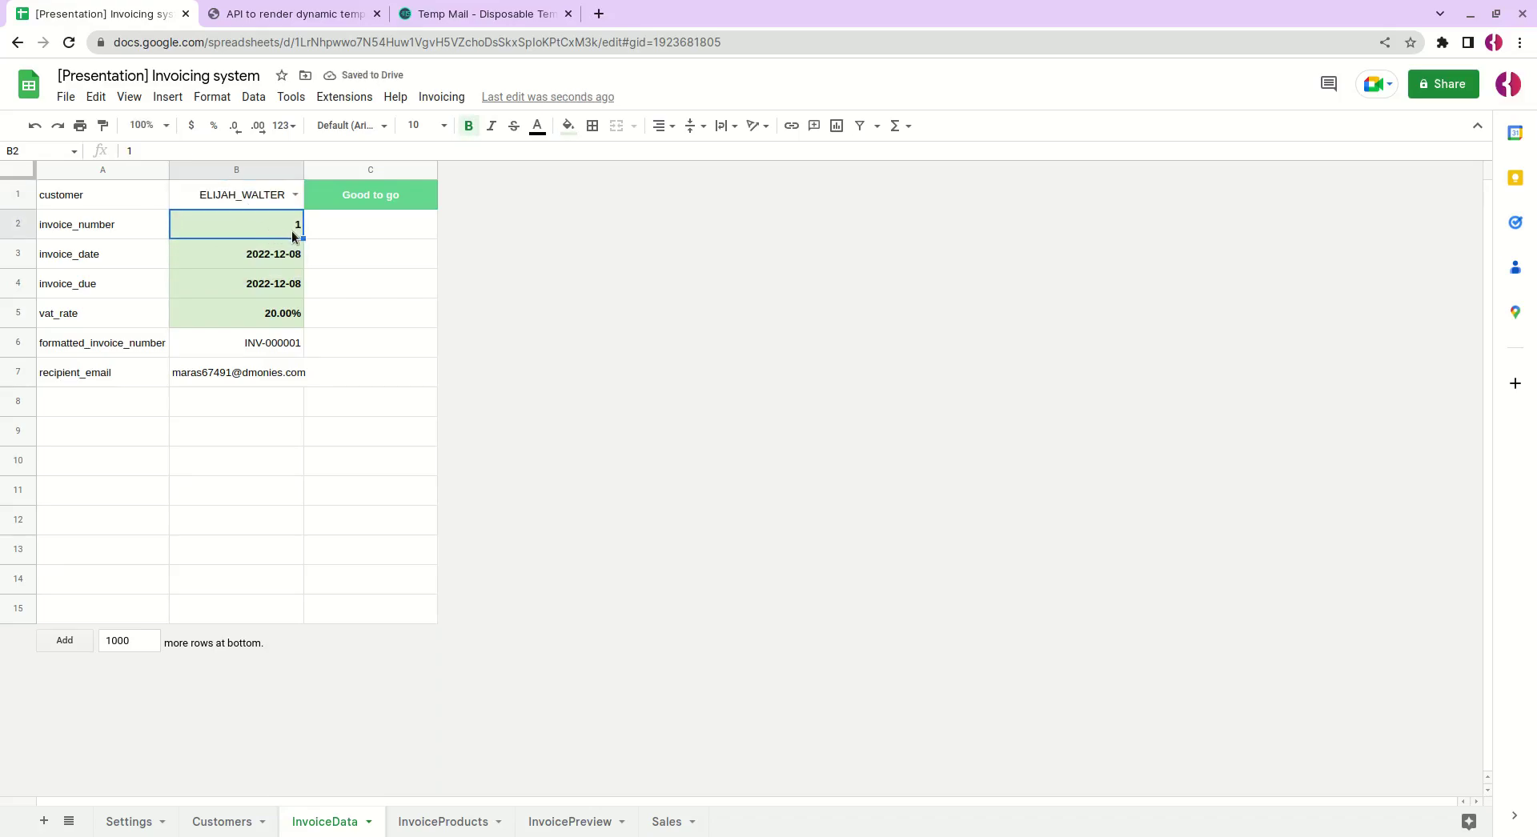
click(281, 253)
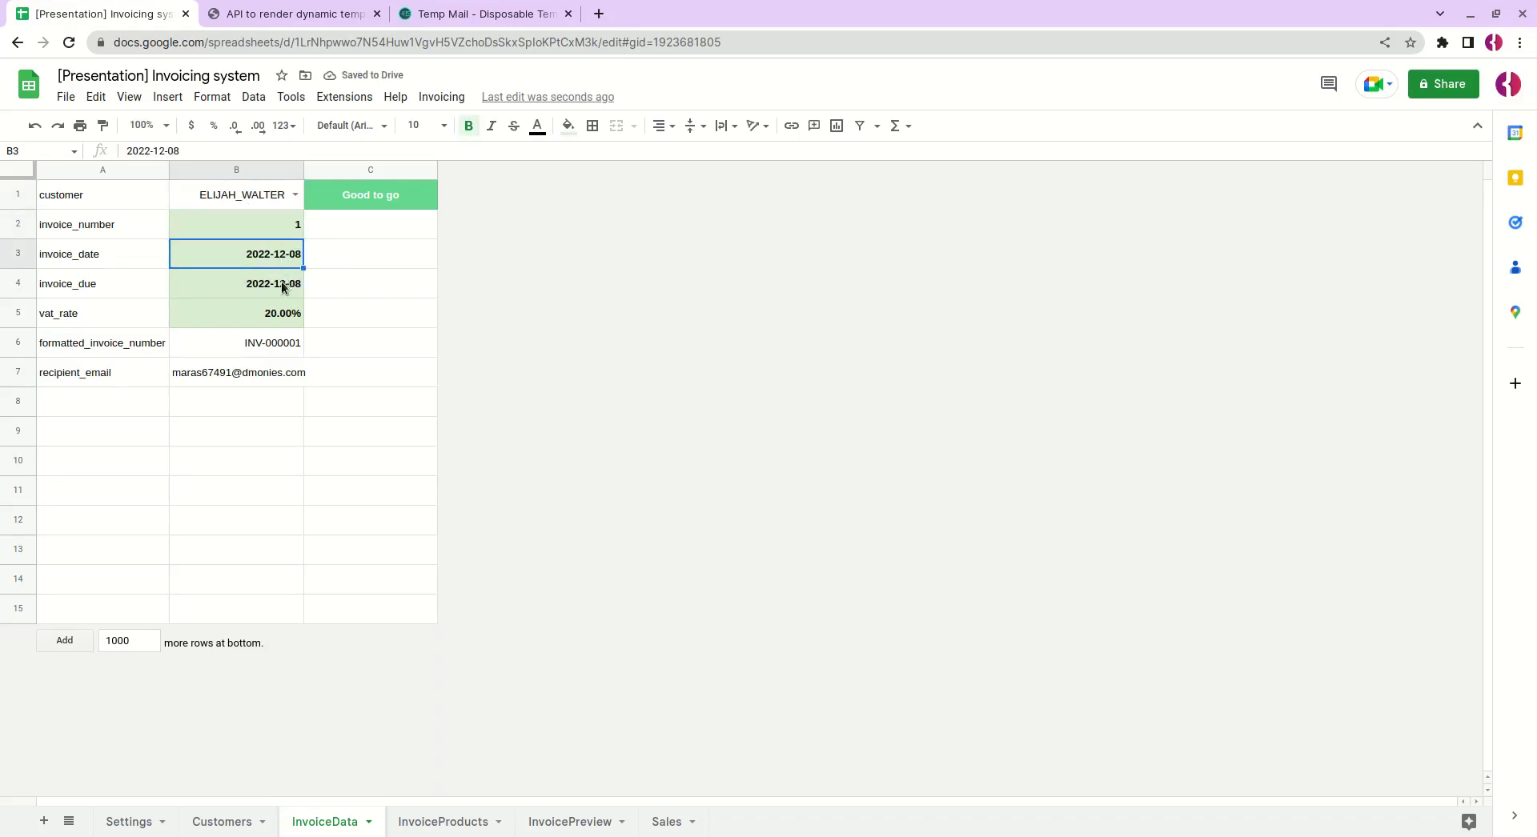
click(284, 290)
click(293, 322)
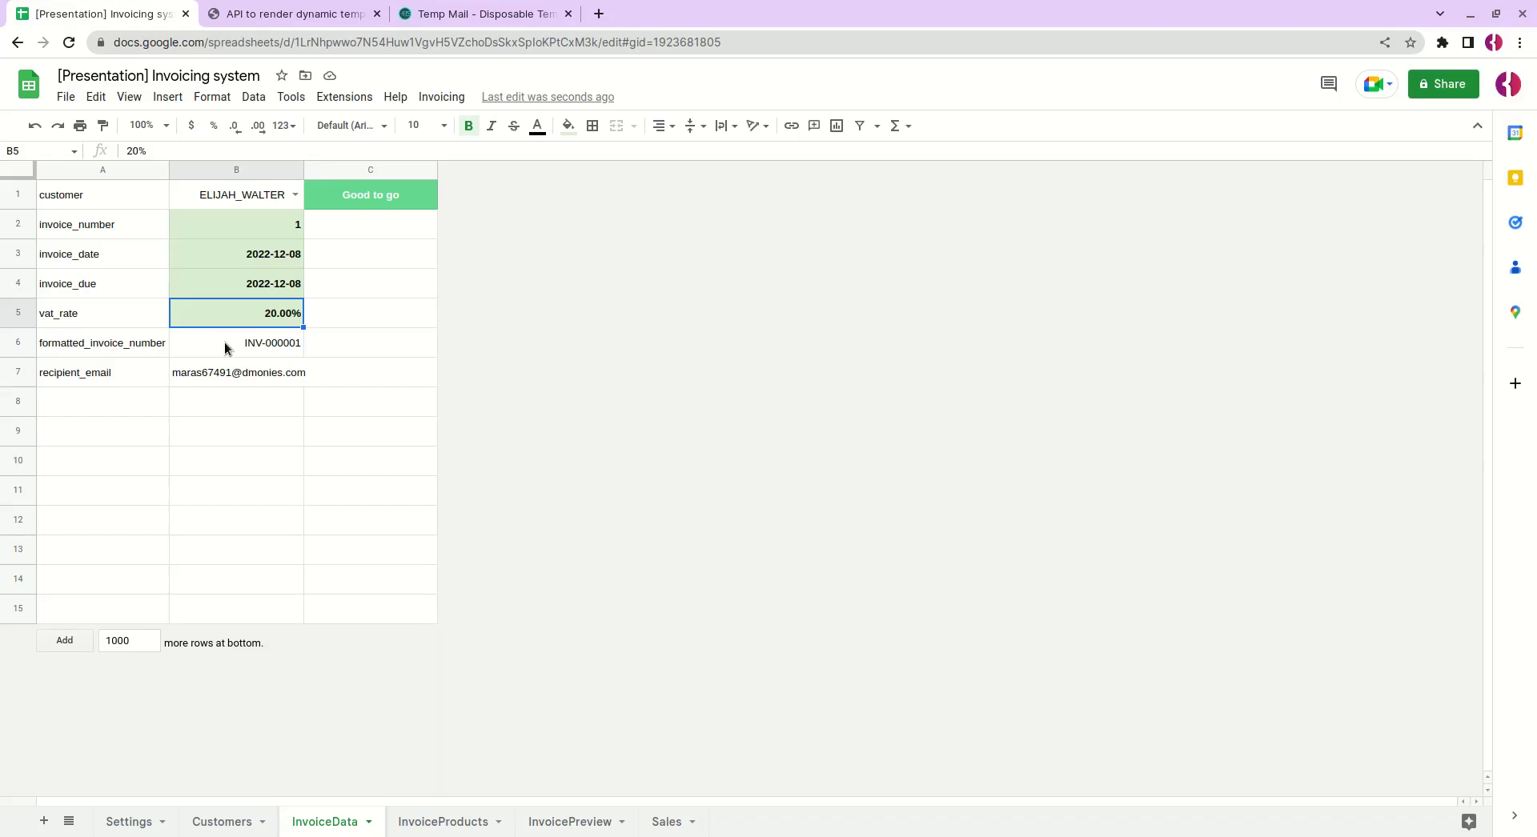
click(441, 823)
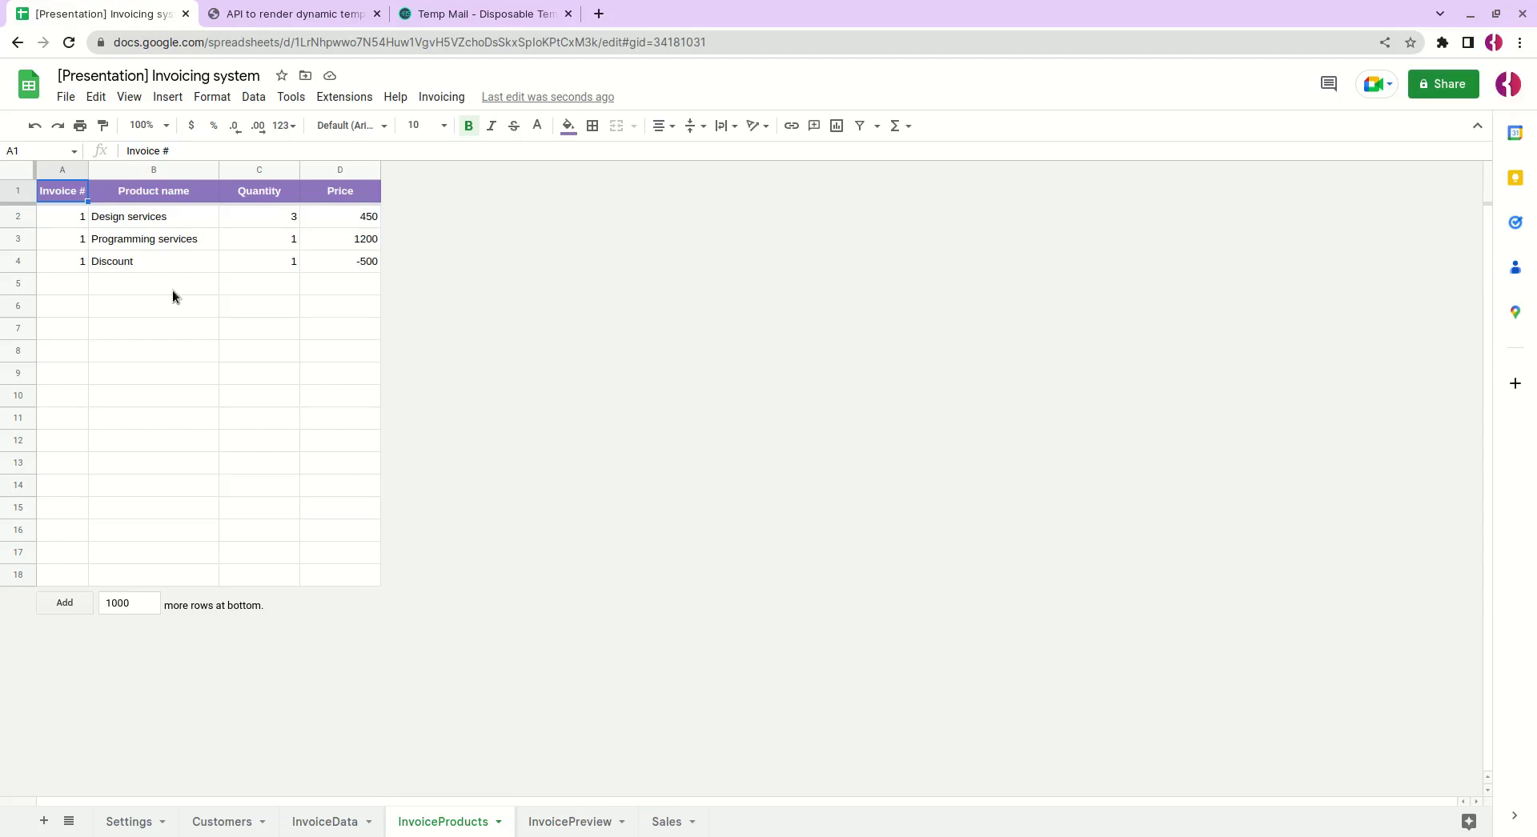
Step: Enter product lines Cake (3 × 9.66) and Milshake (2 × 5.99) in rows 5–6
click(173, 287)
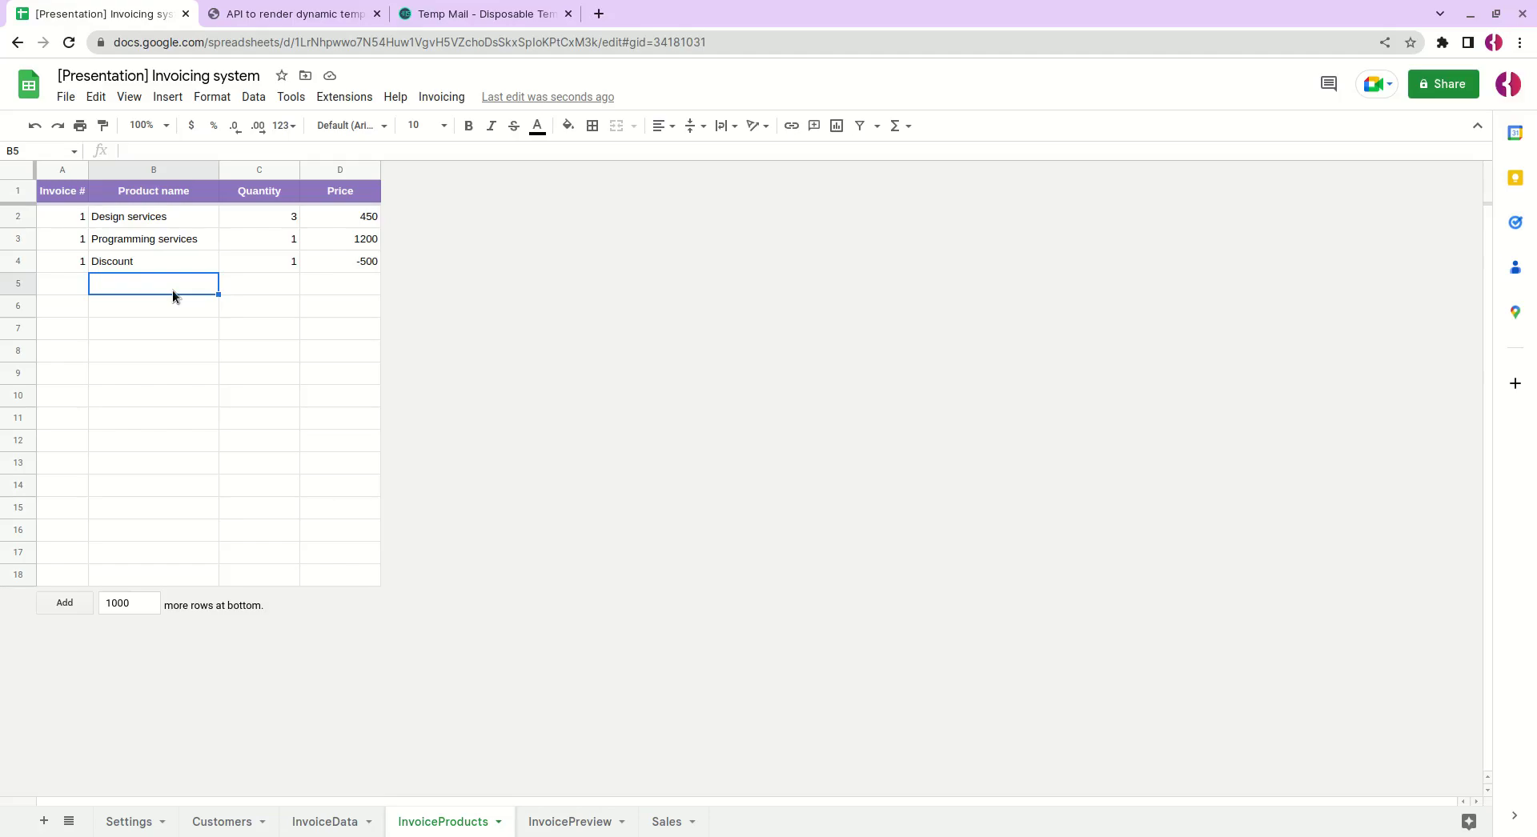
text(Cake)
key(Tab)
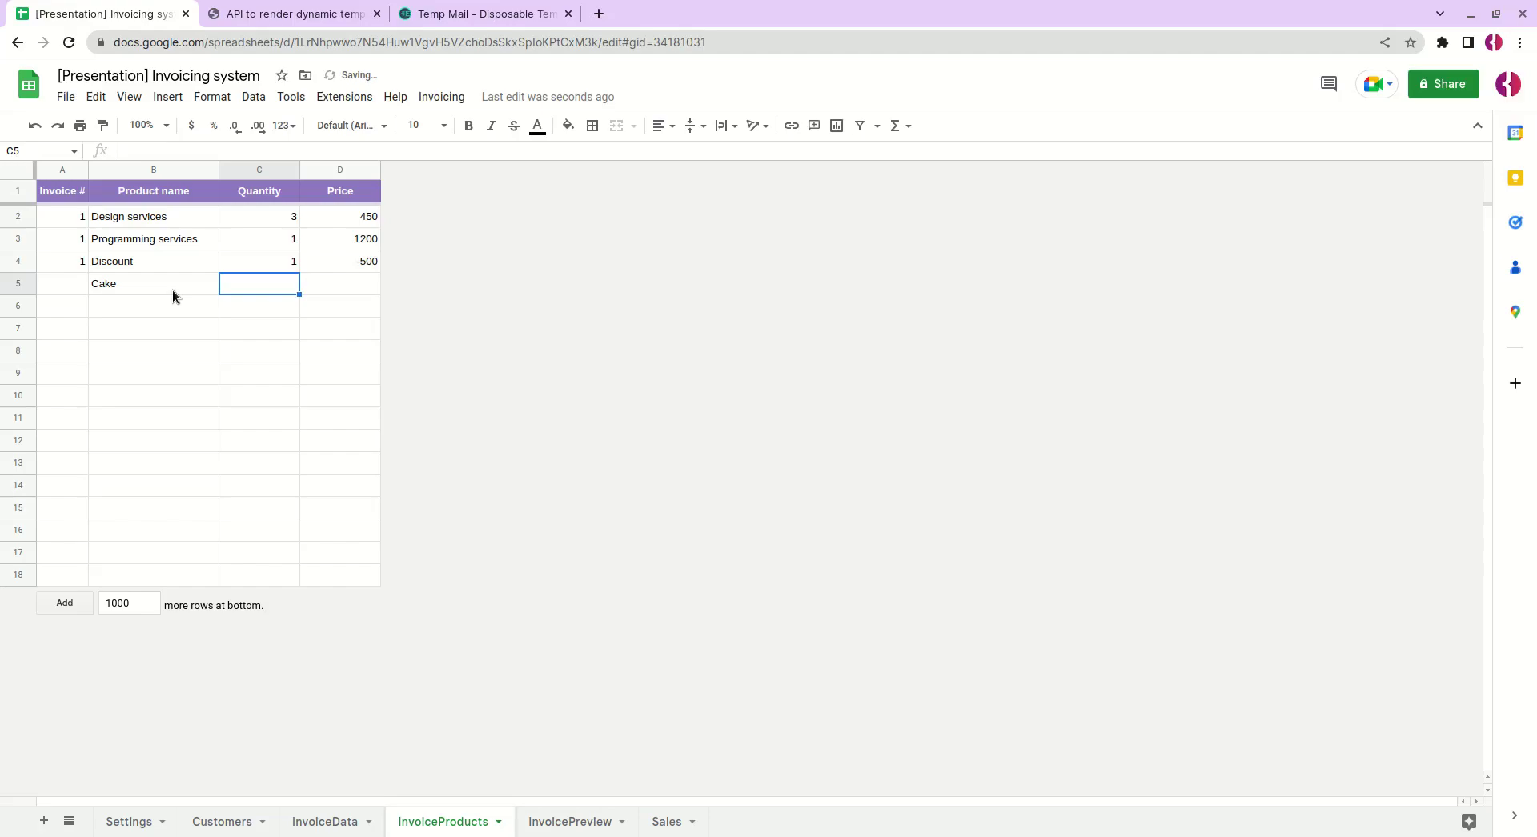
text(3)
key(Tab)
text(9.66)
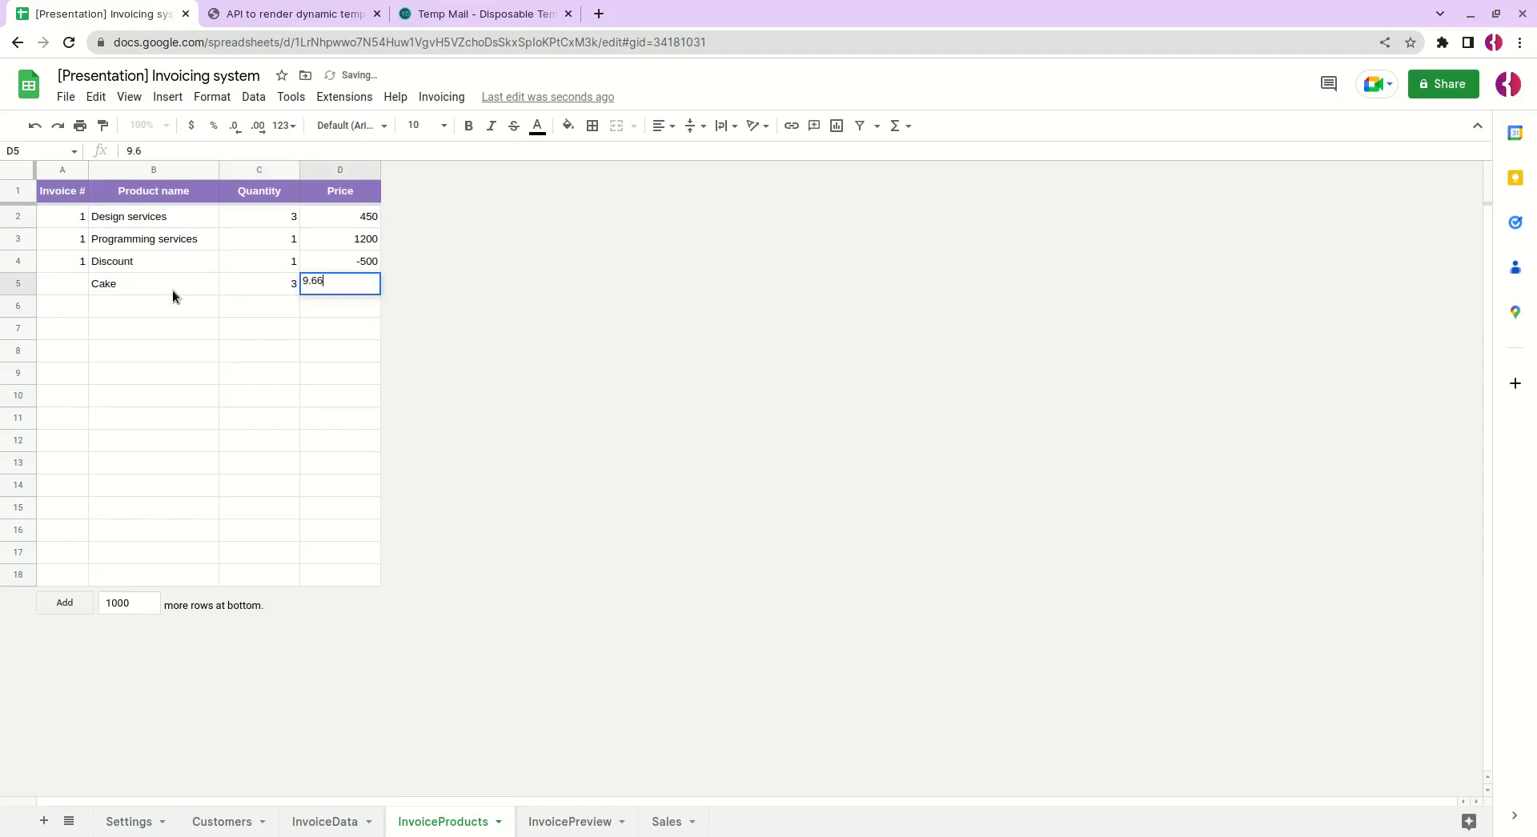
key(Return)
text(Milshake)
key(Tab)
text(2)
key(Tab)
text(5.99)
key(Return)
Step: Assign invoice number 2 to the Cake and Milshake lines in column A
click(171, 291)
click(173, 310)
click(83, 288)
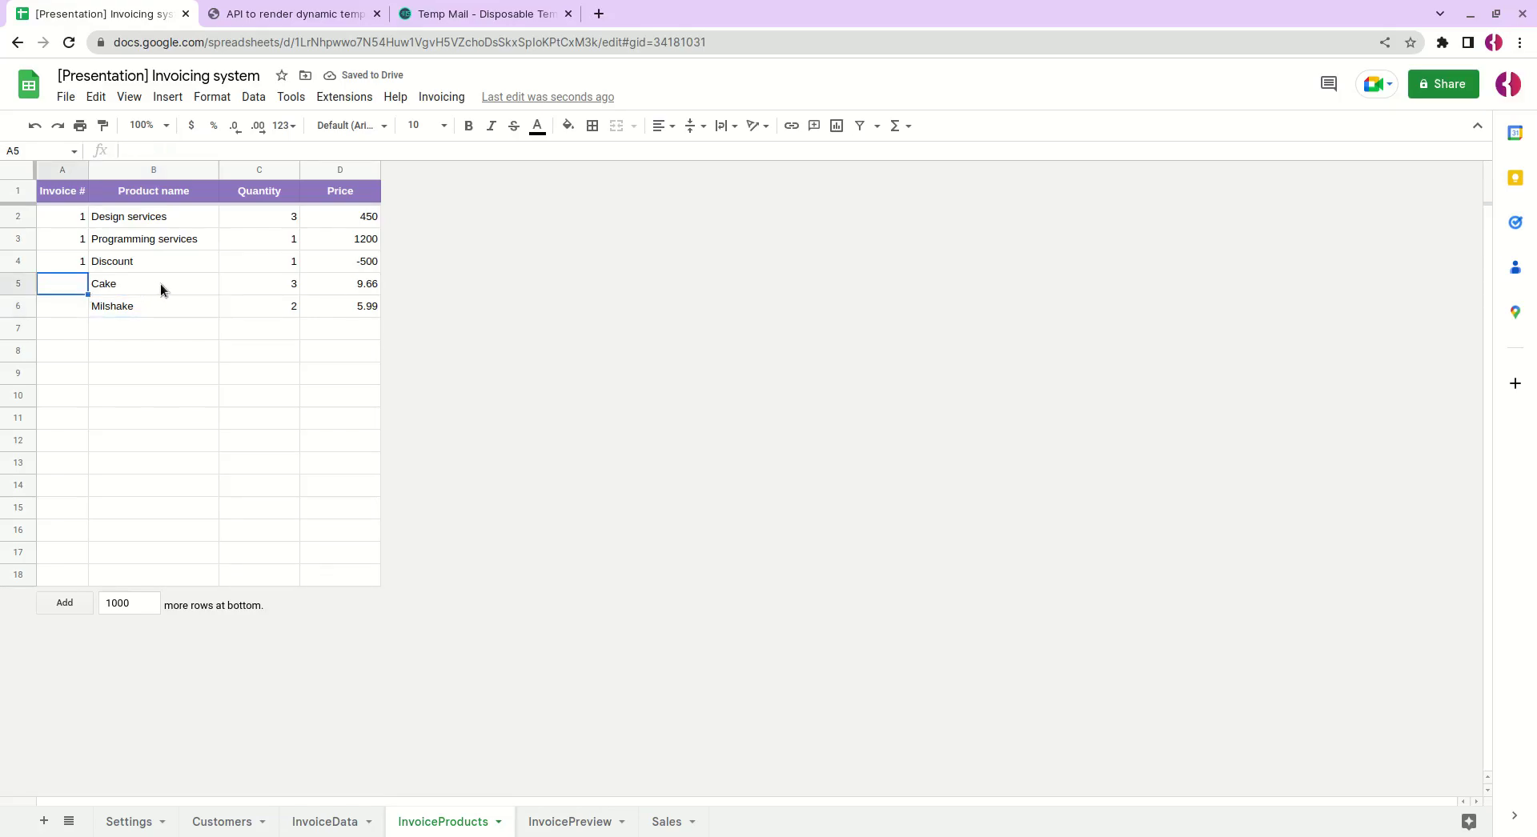
text(2)
key(Return)
text(2)
key(Return)
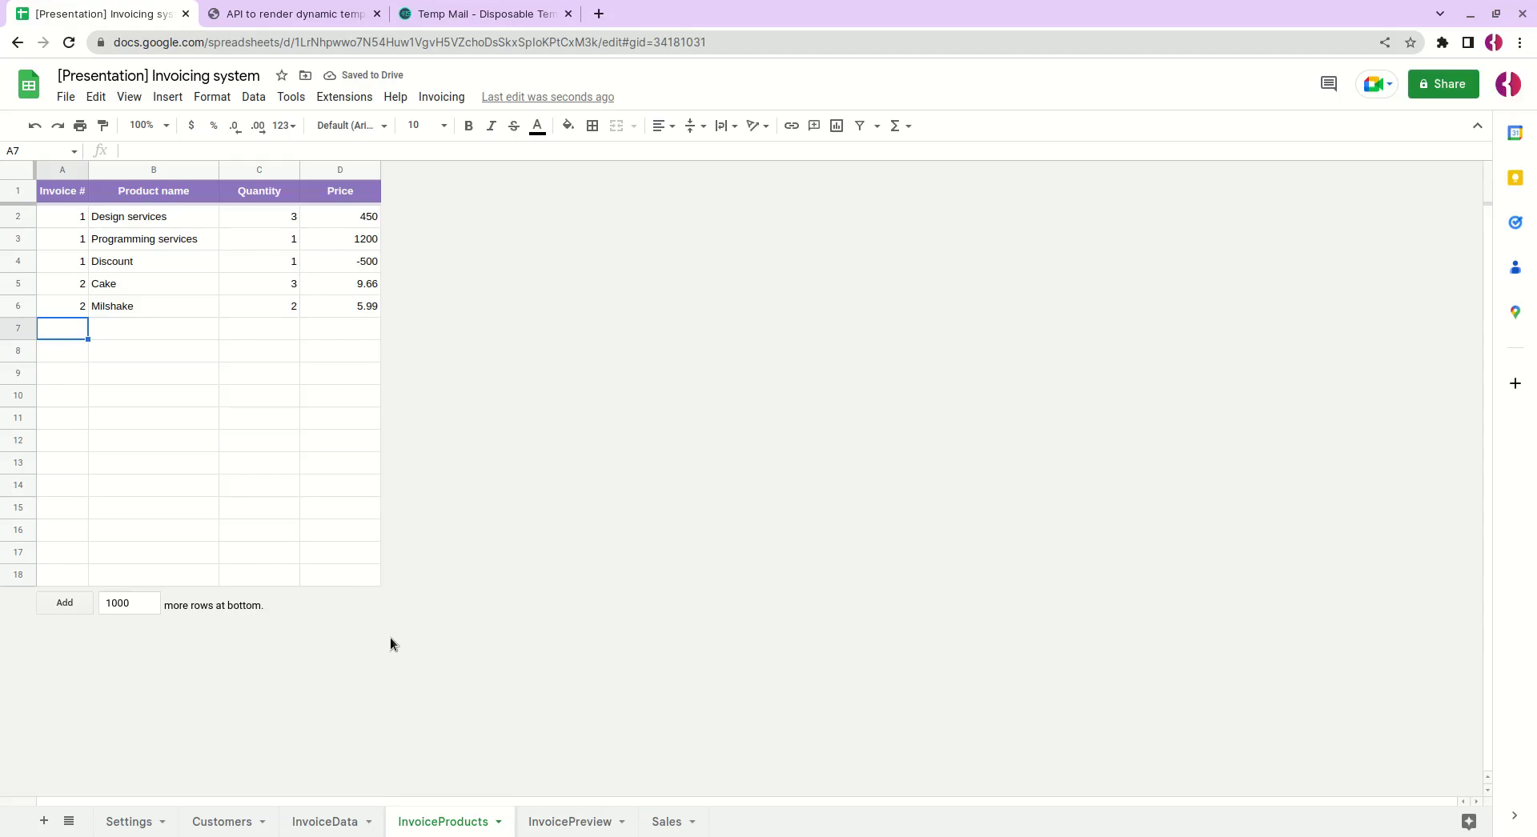
click(319, 816)
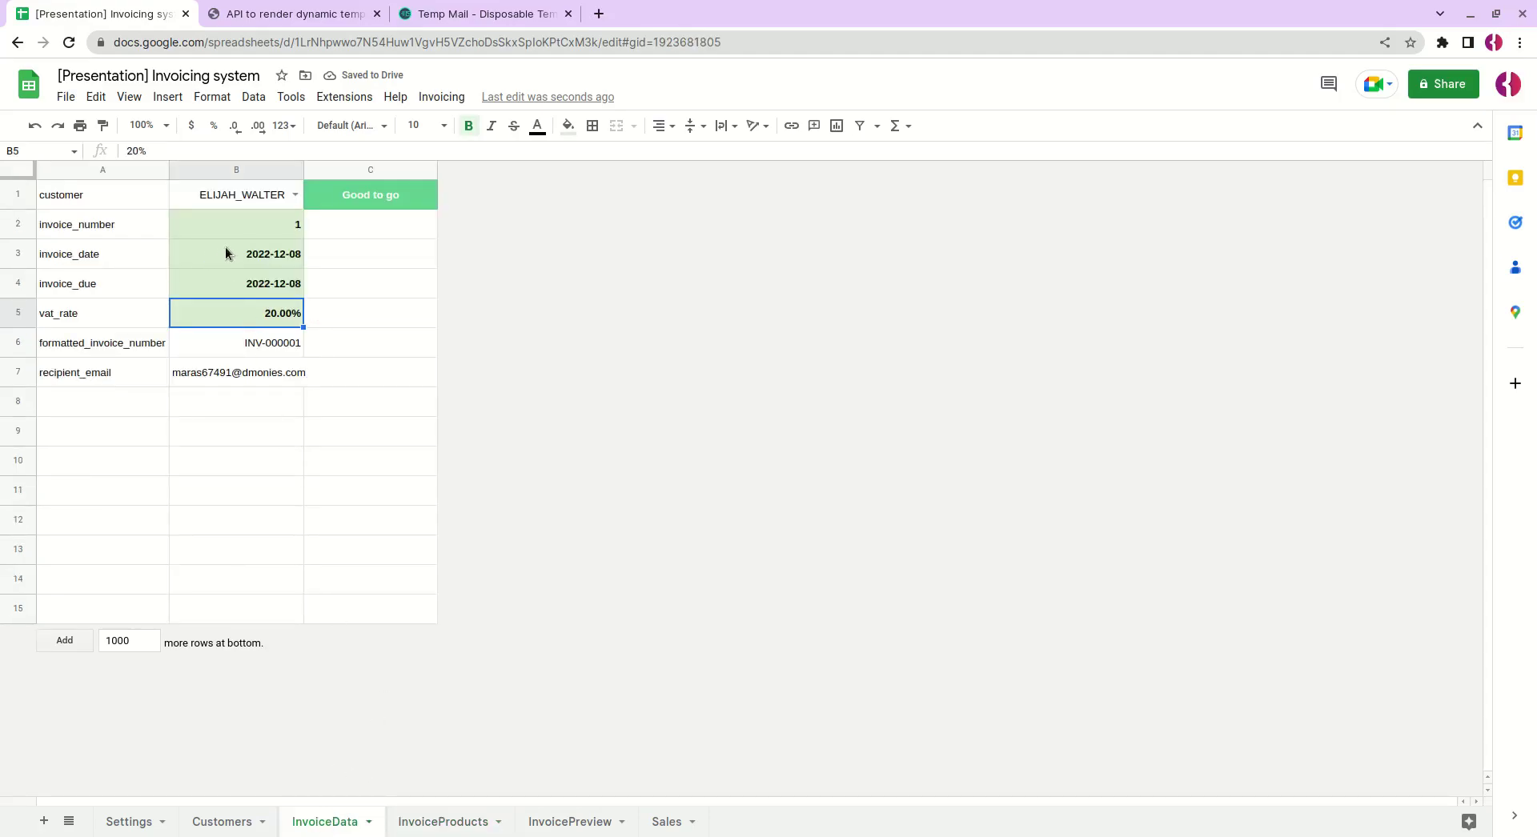
click(449, 822)
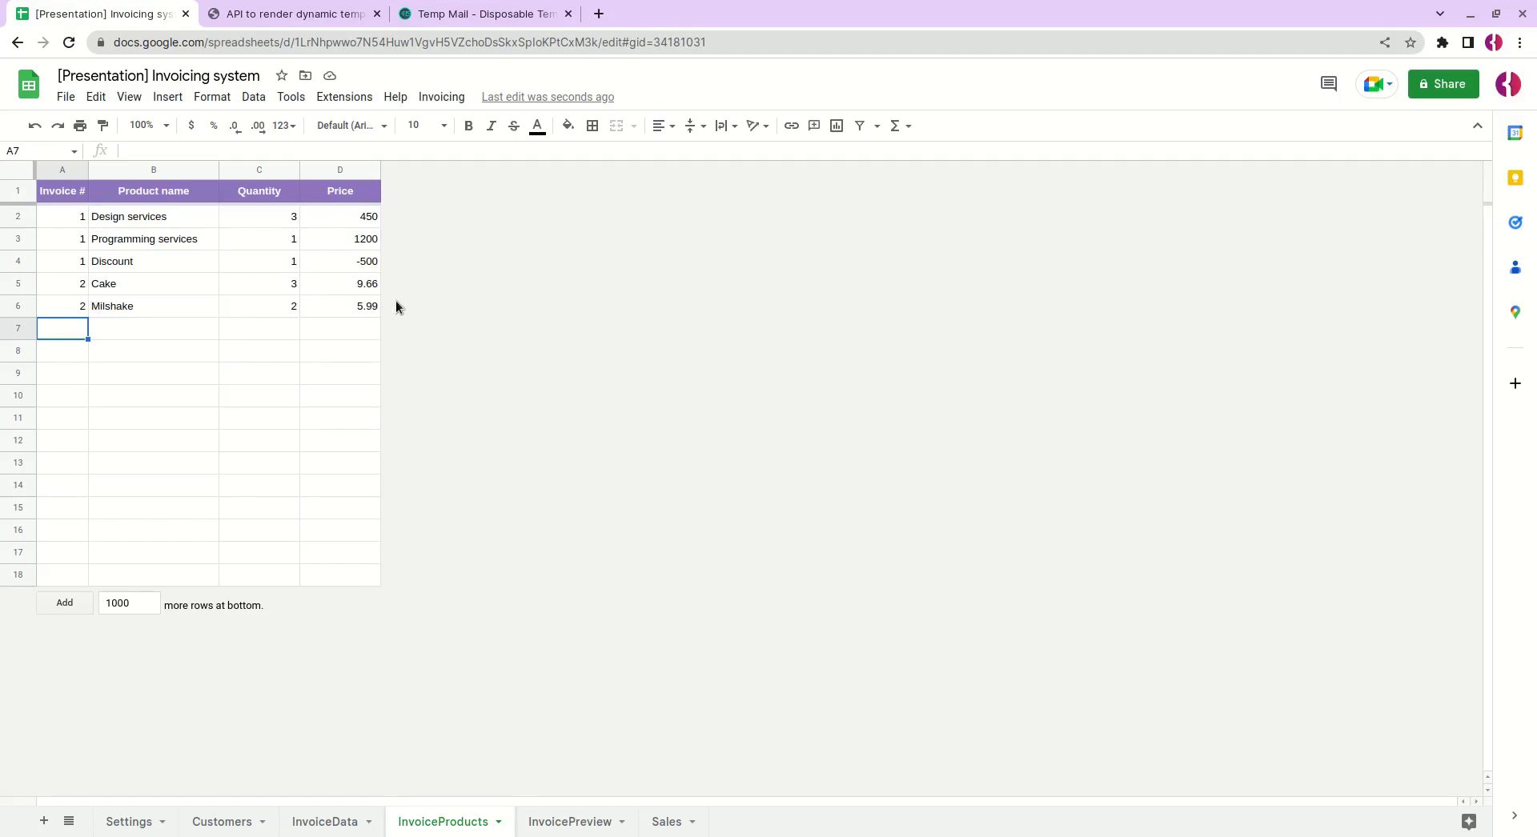
click(569, 822)
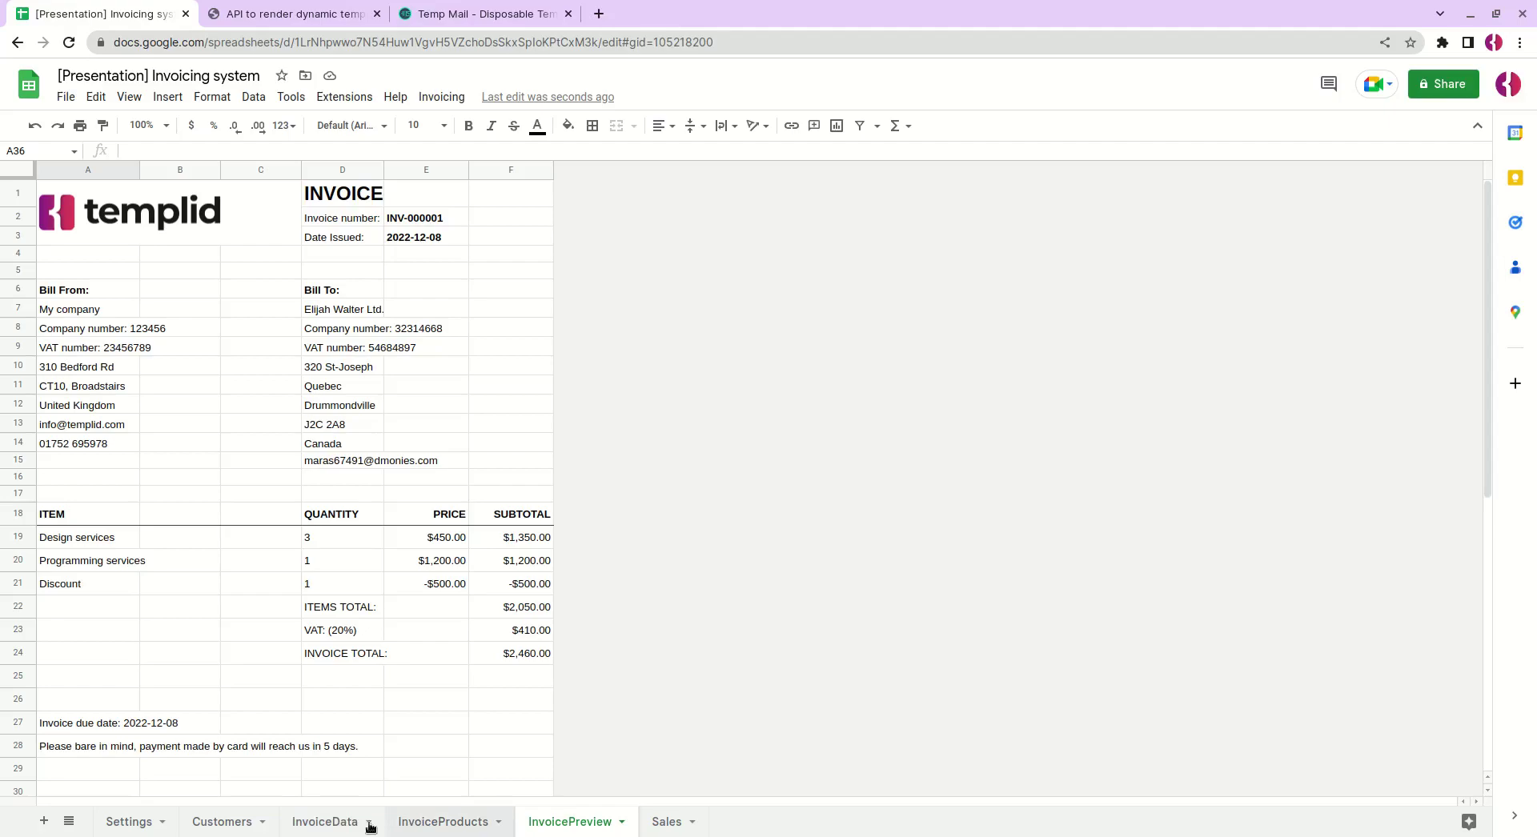
click(104, 541)
click(95, 567)
click(88, 592)
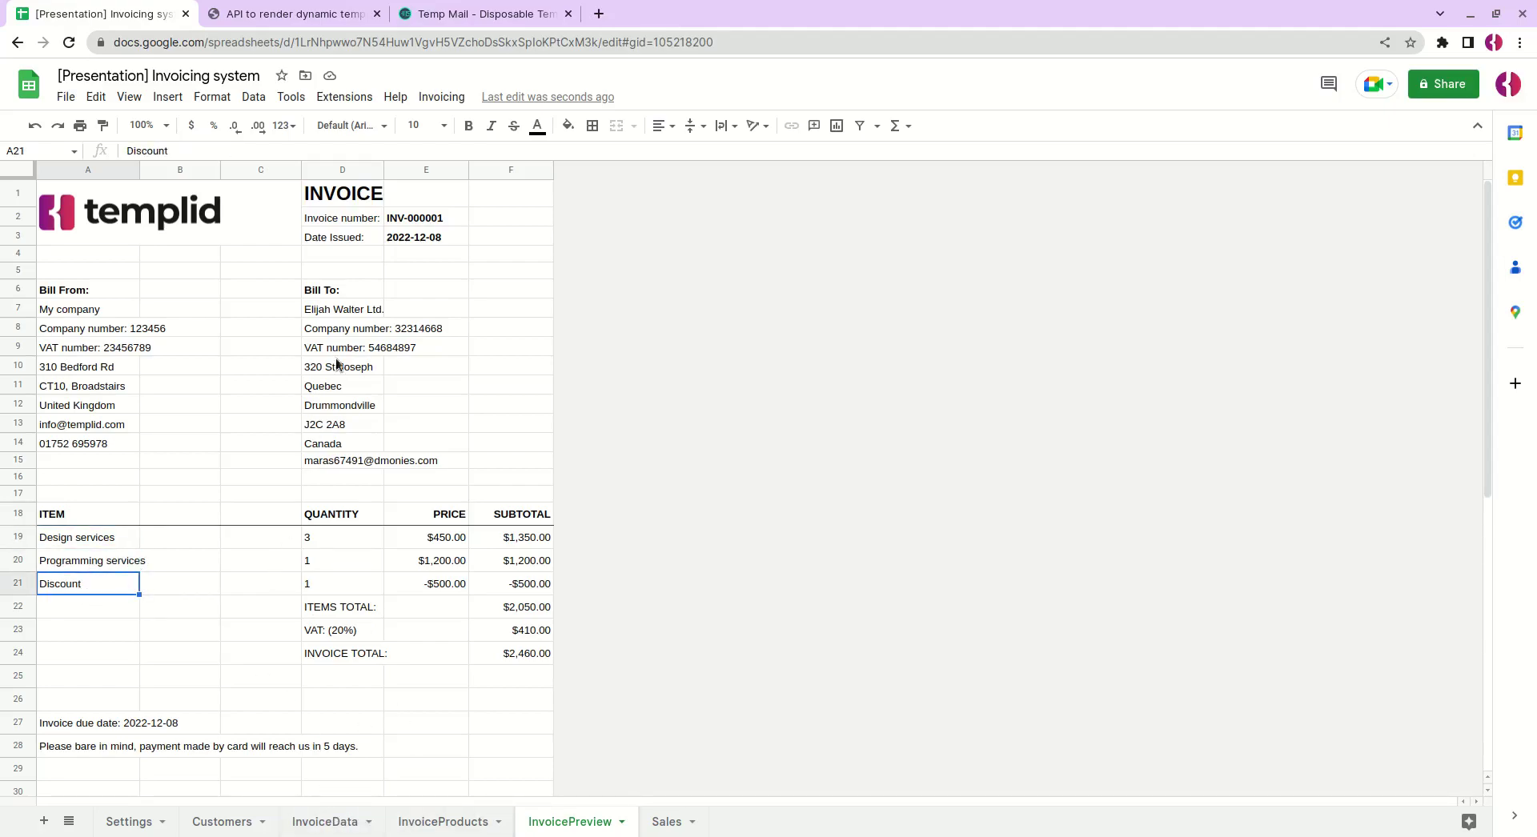
click(427, 221)
click(319, 818)
click(293, 232)
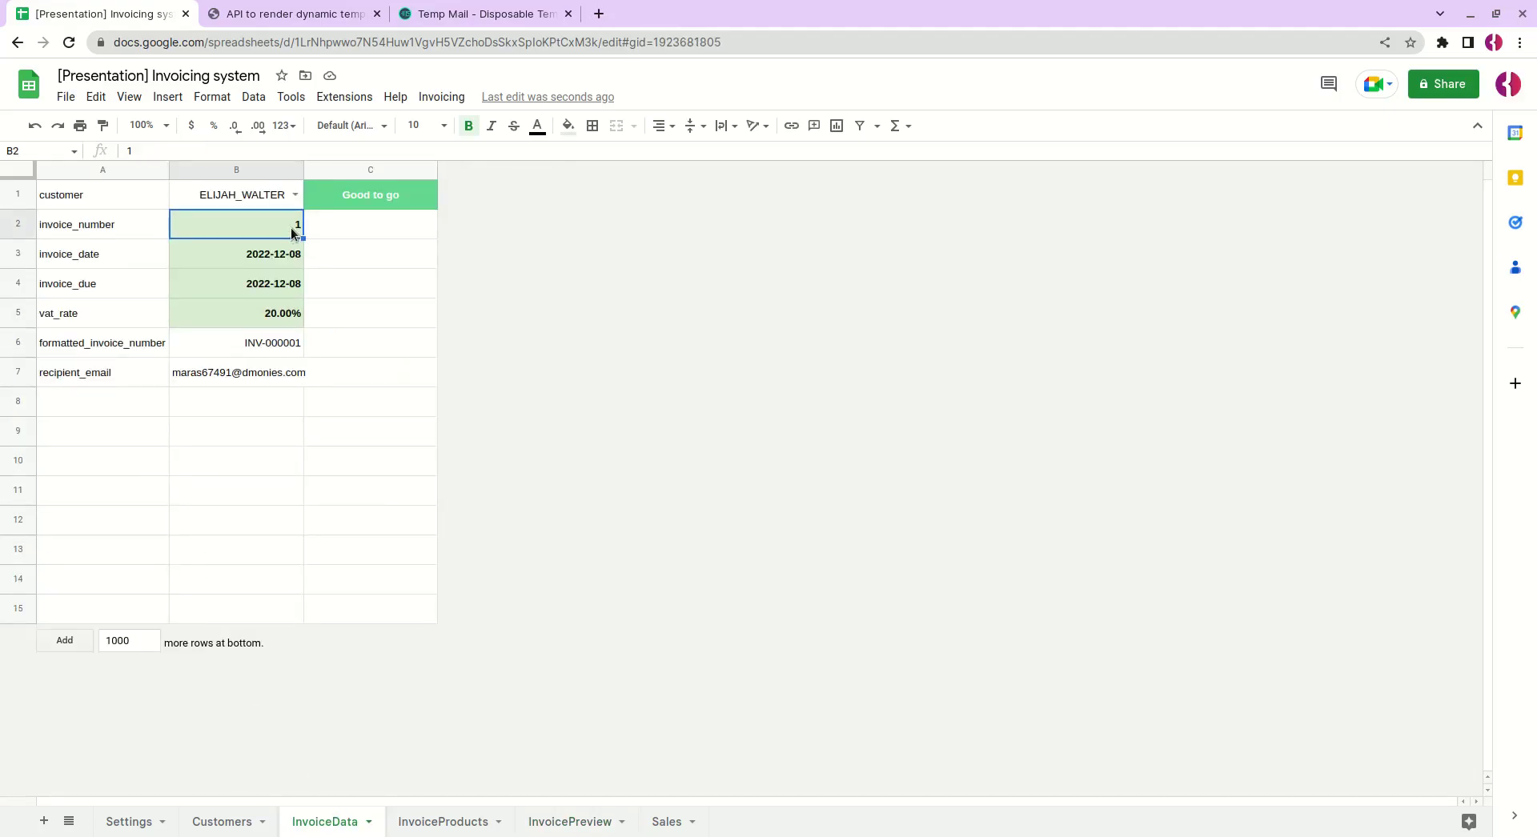
Step: Set invoice number 2, verify the Cake and Milshake lines and $49.15 total, and open print settings
text(2)
key(Return)
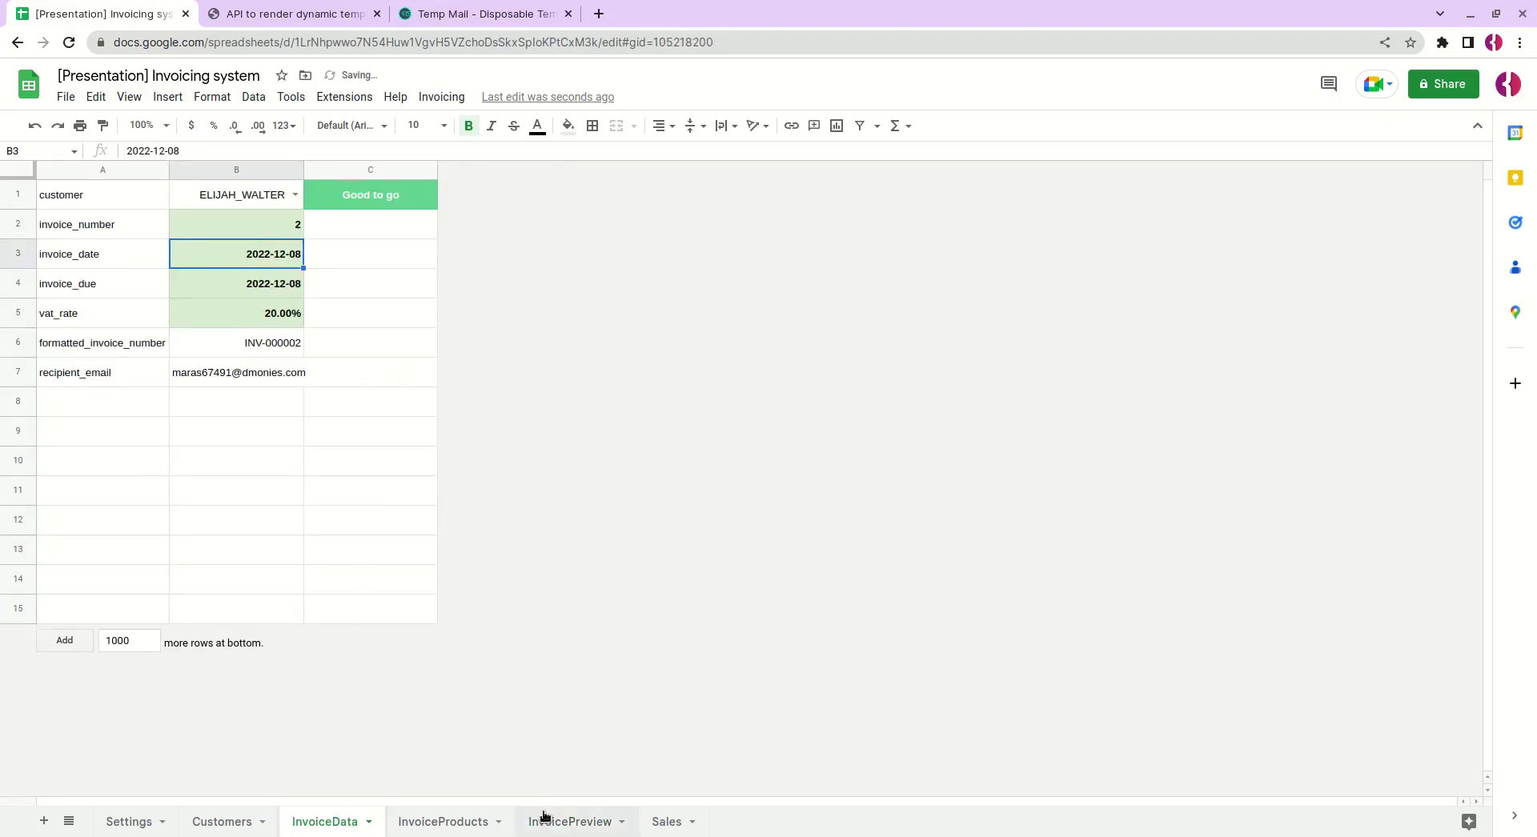
click(544, 816)
click(123, 538)
click(101, 560)
click(325, 541)
click(334, 565)
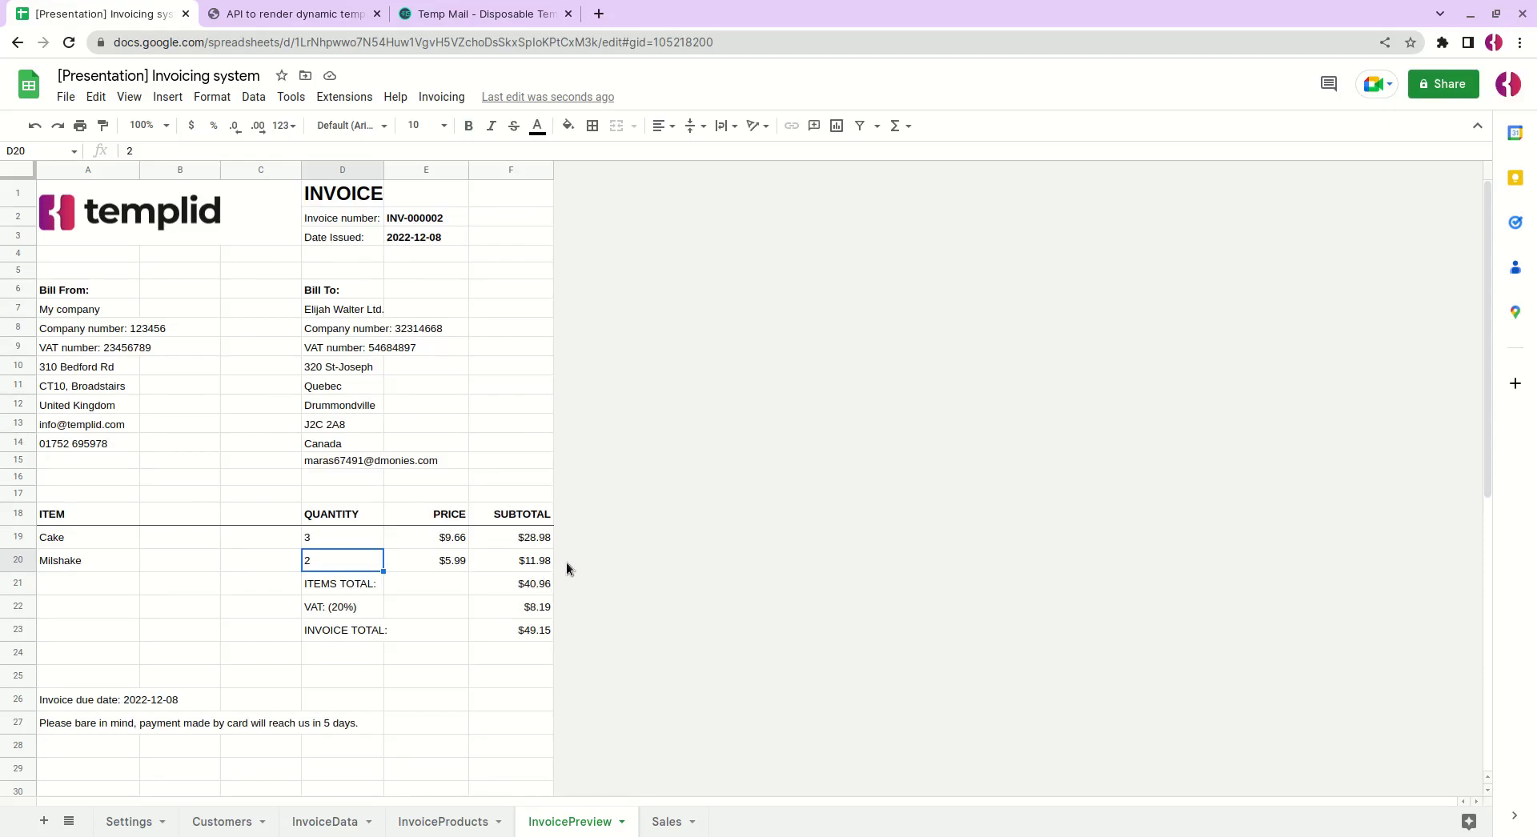
click(536, 637)
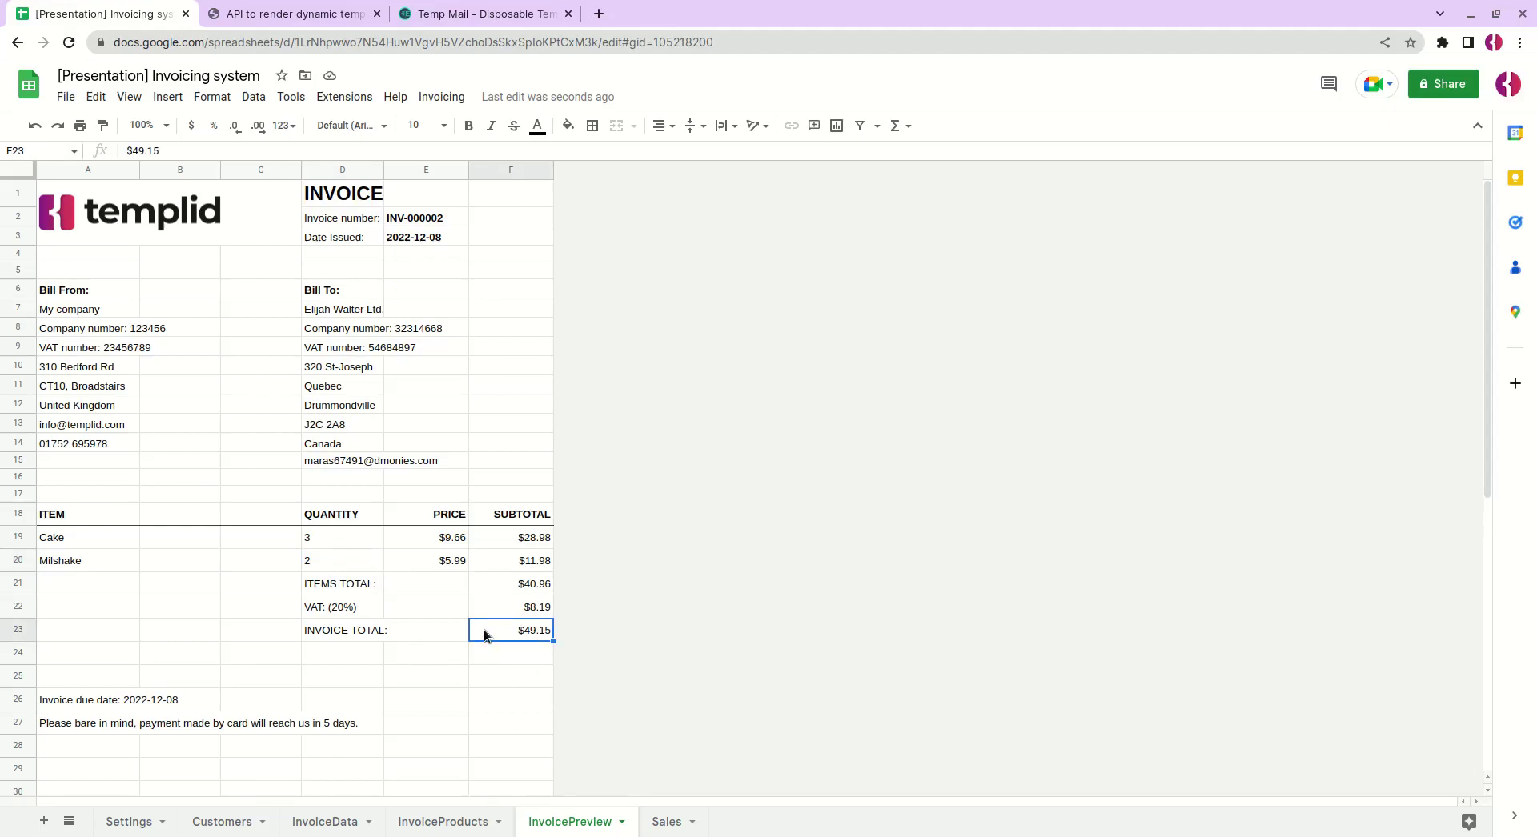
key(ctrl+p)
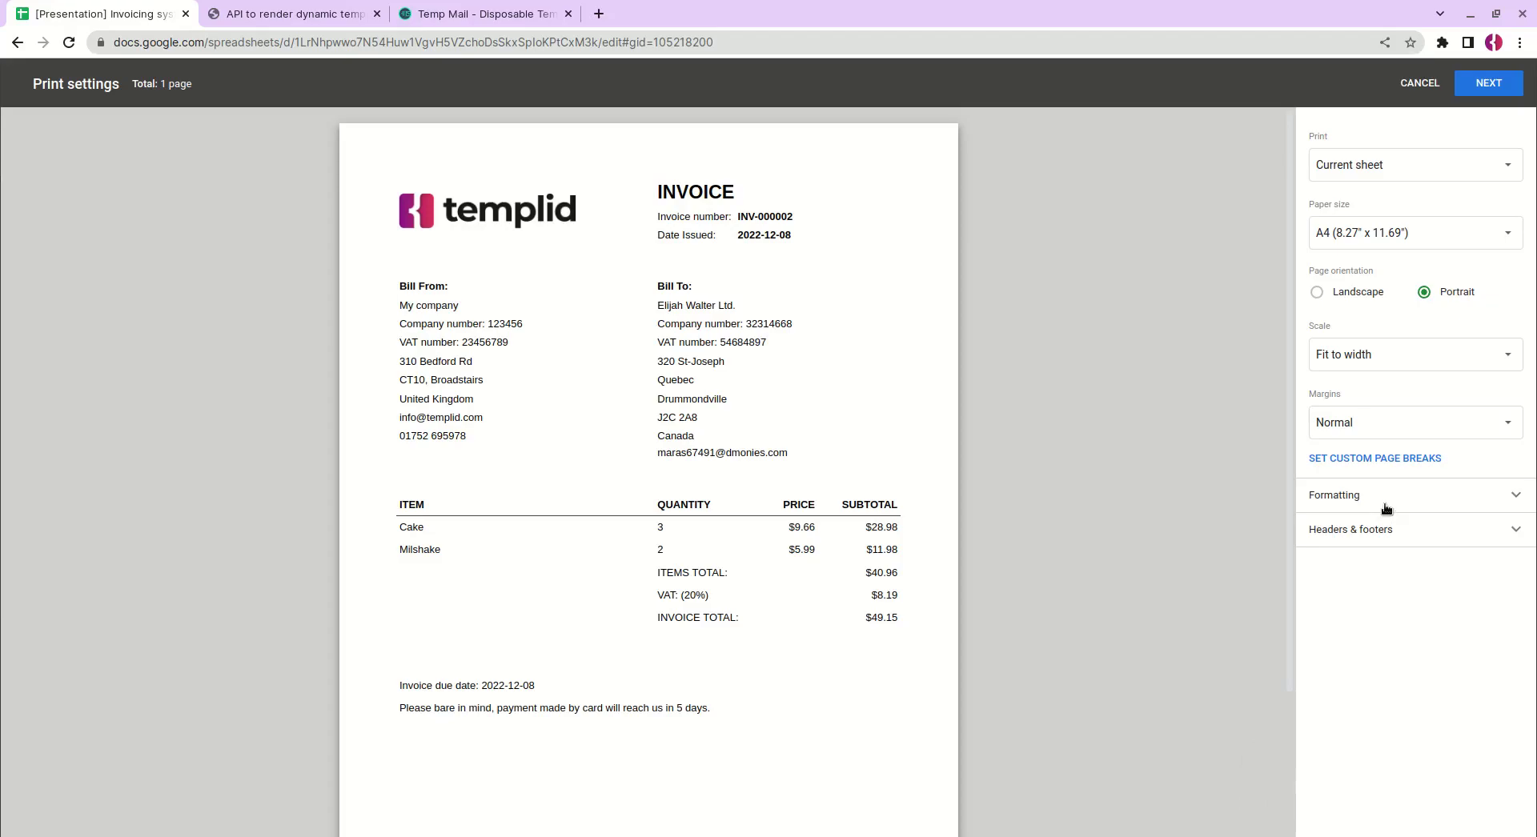
Step: Turn Show gridlines on then off under Formatting, and cancel the print settings
click(1481, 496)
click(1316, 527)
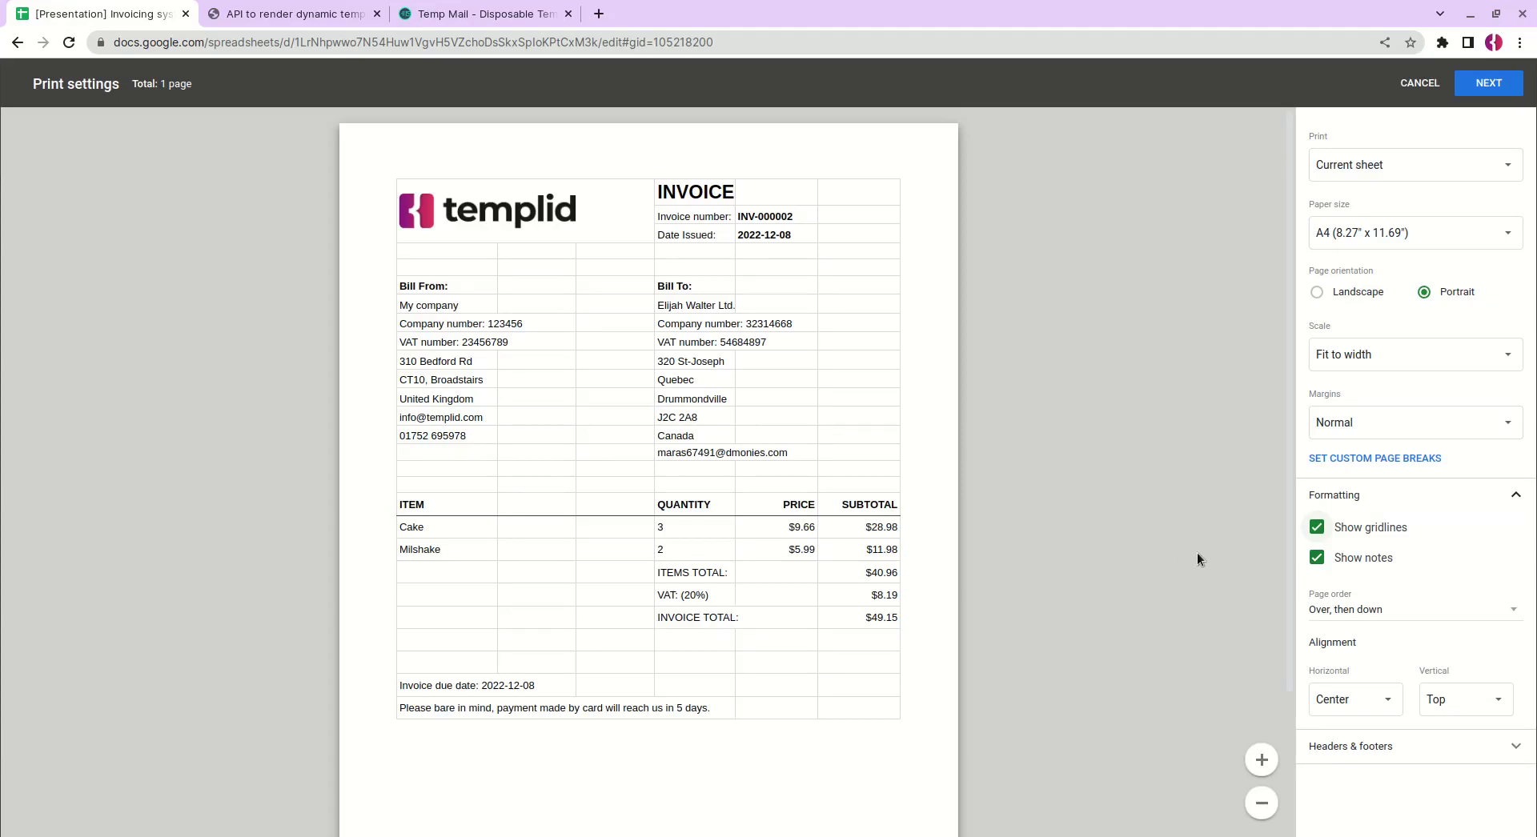
click(1317, 527)
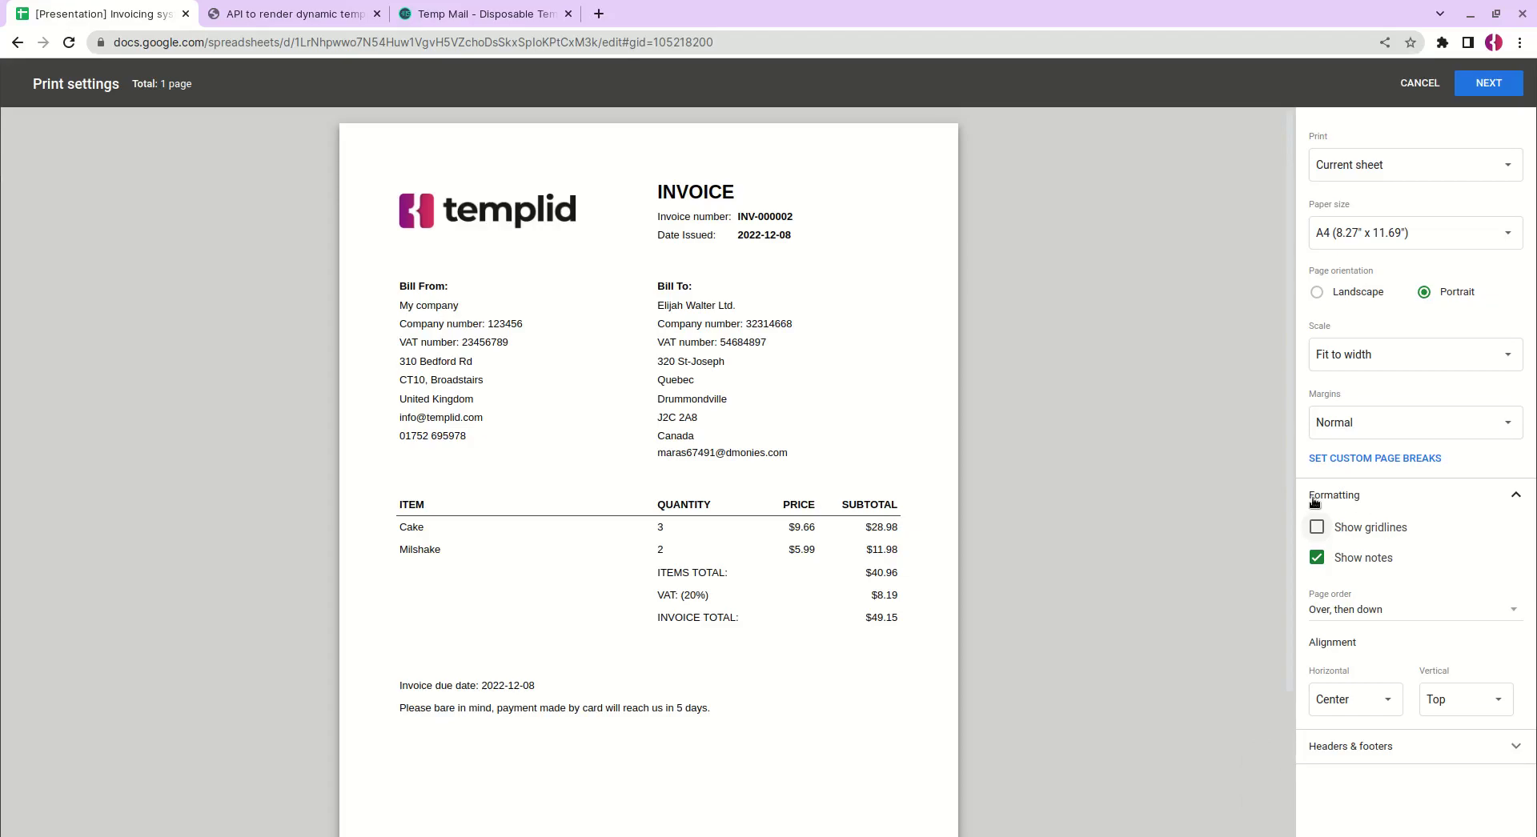
click(1395, 503)
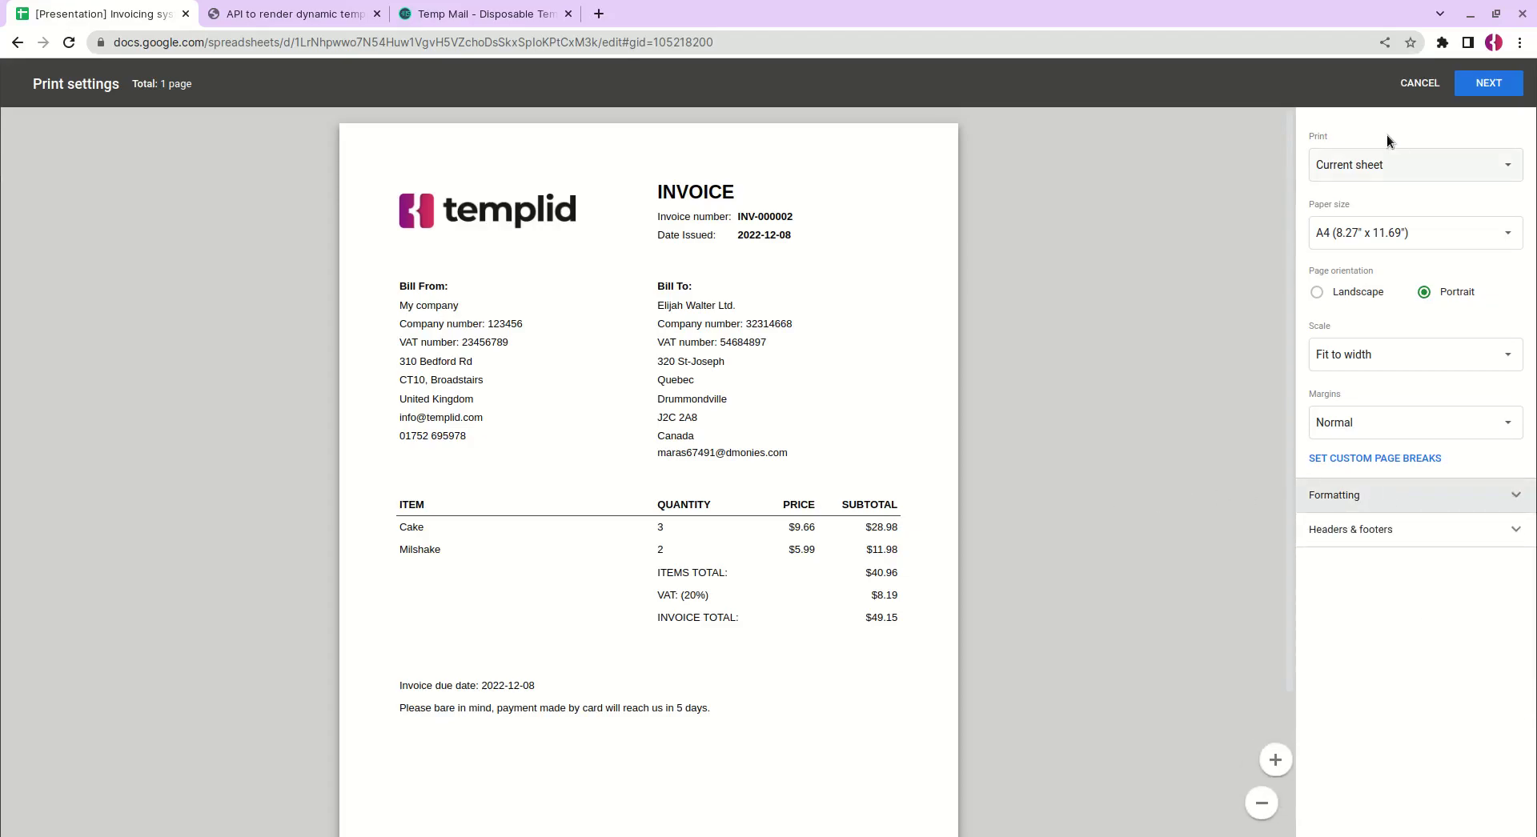
click(1418, 82)
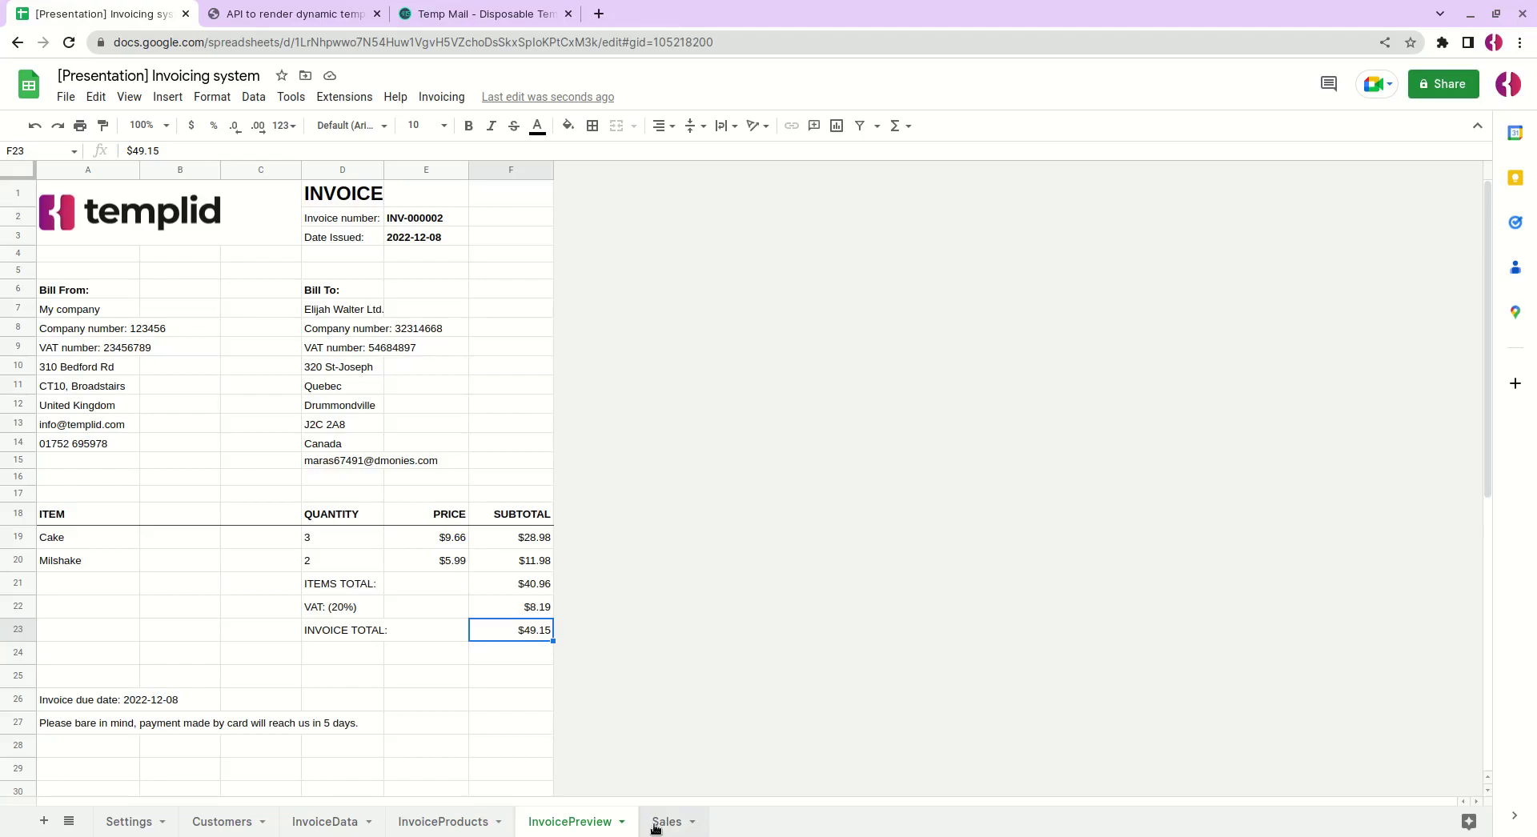
Step: Change the invoice number to 1 and add it to the Sales table with Invoicing > Add invoice to sales table
click(658, 822)
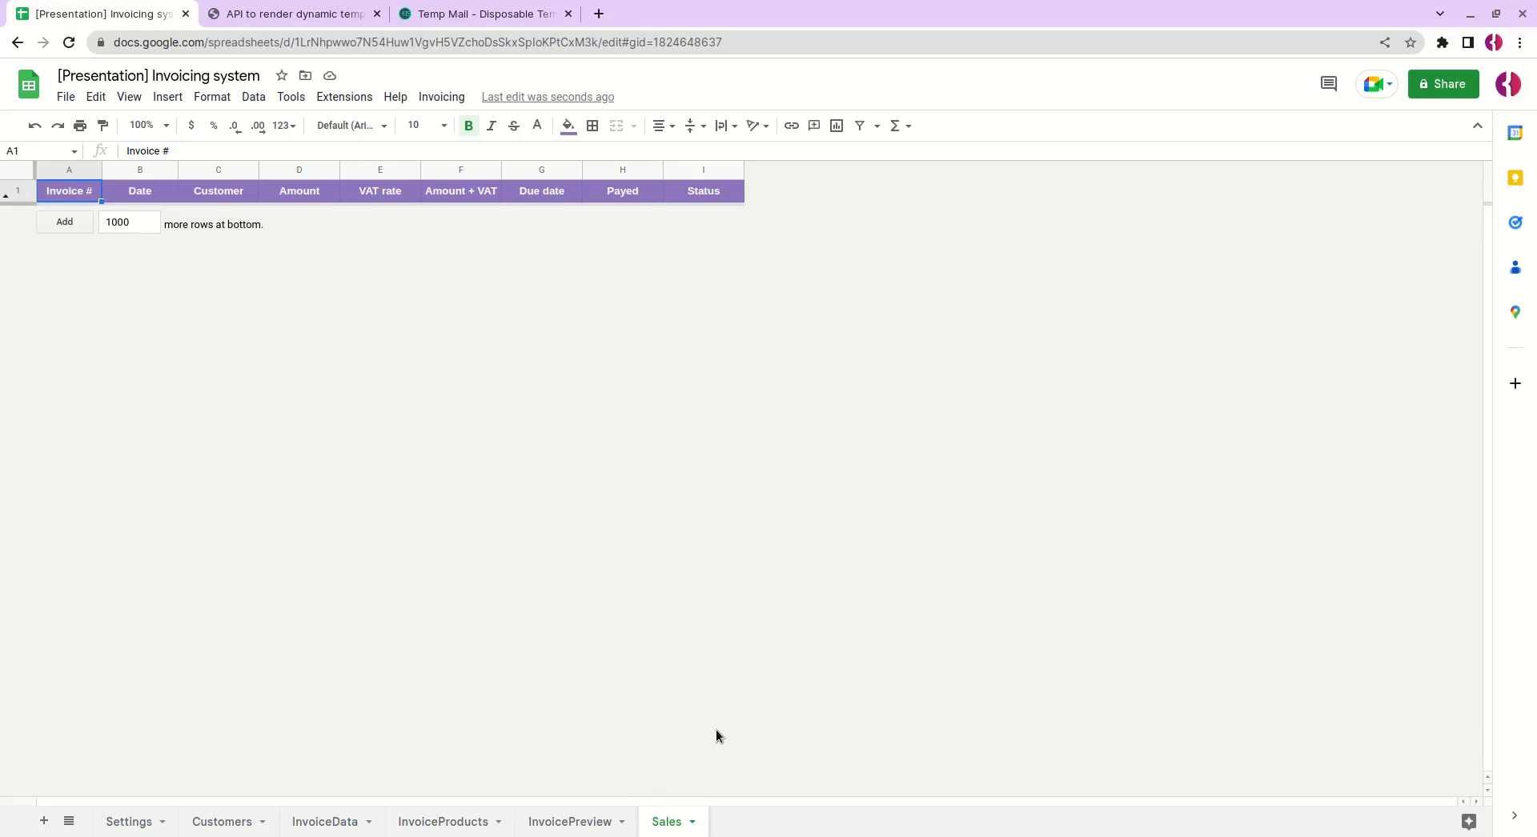
click(337, 825)
key(Up)
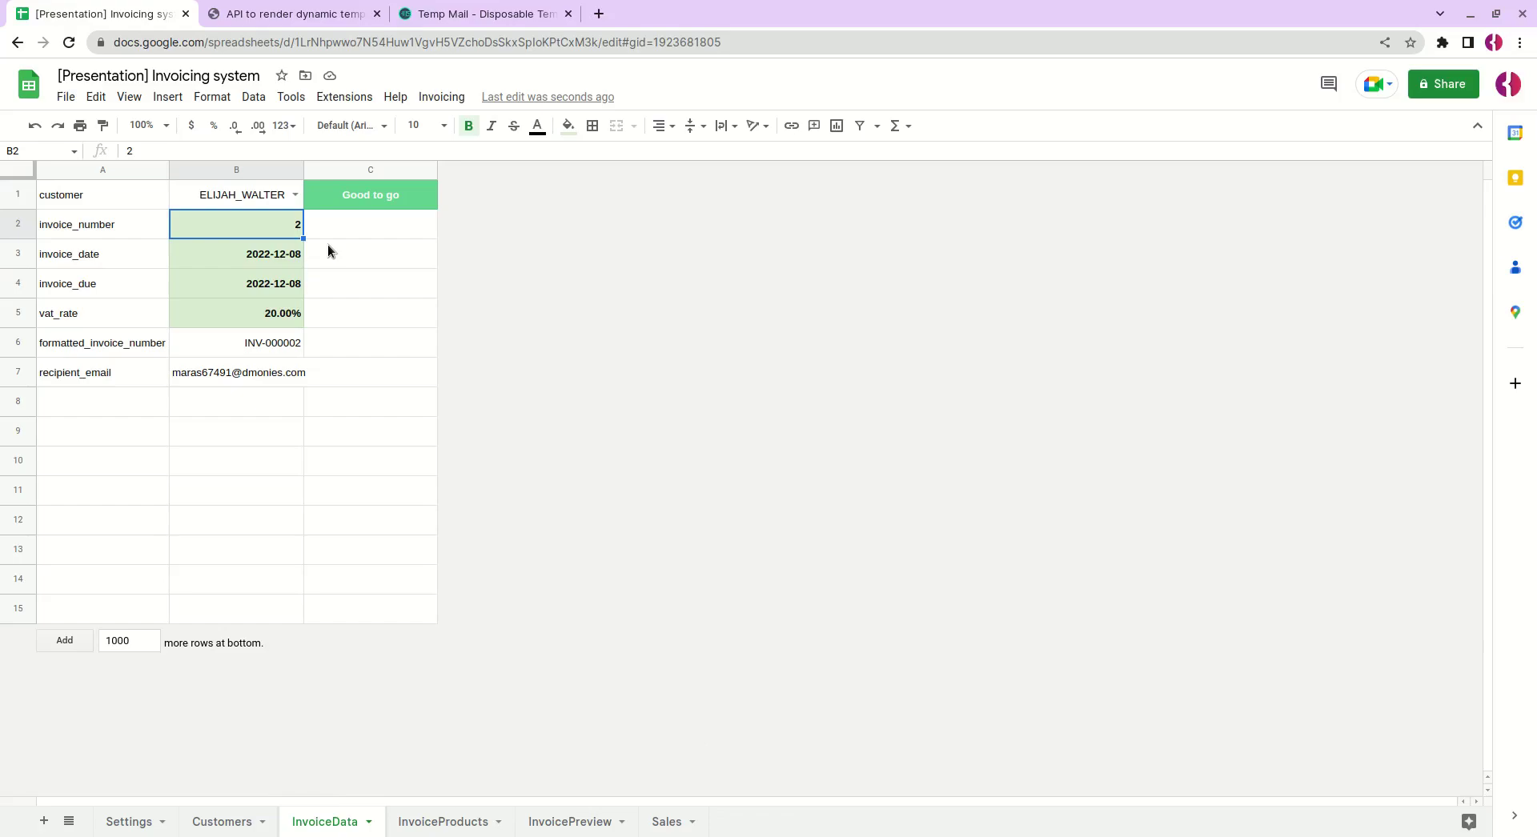
text(1)
key(Return)
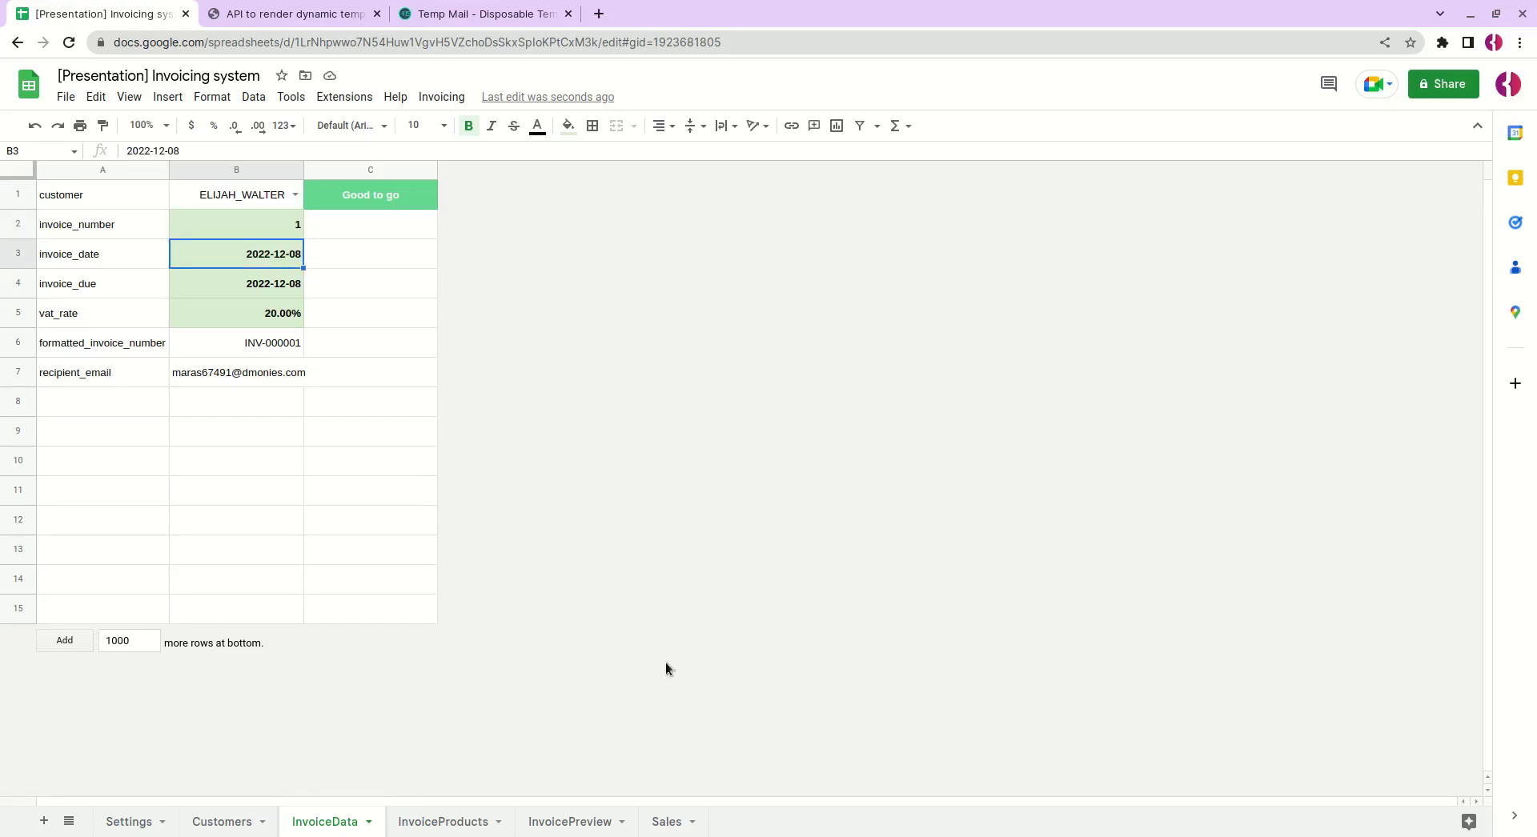
click(441, 97)
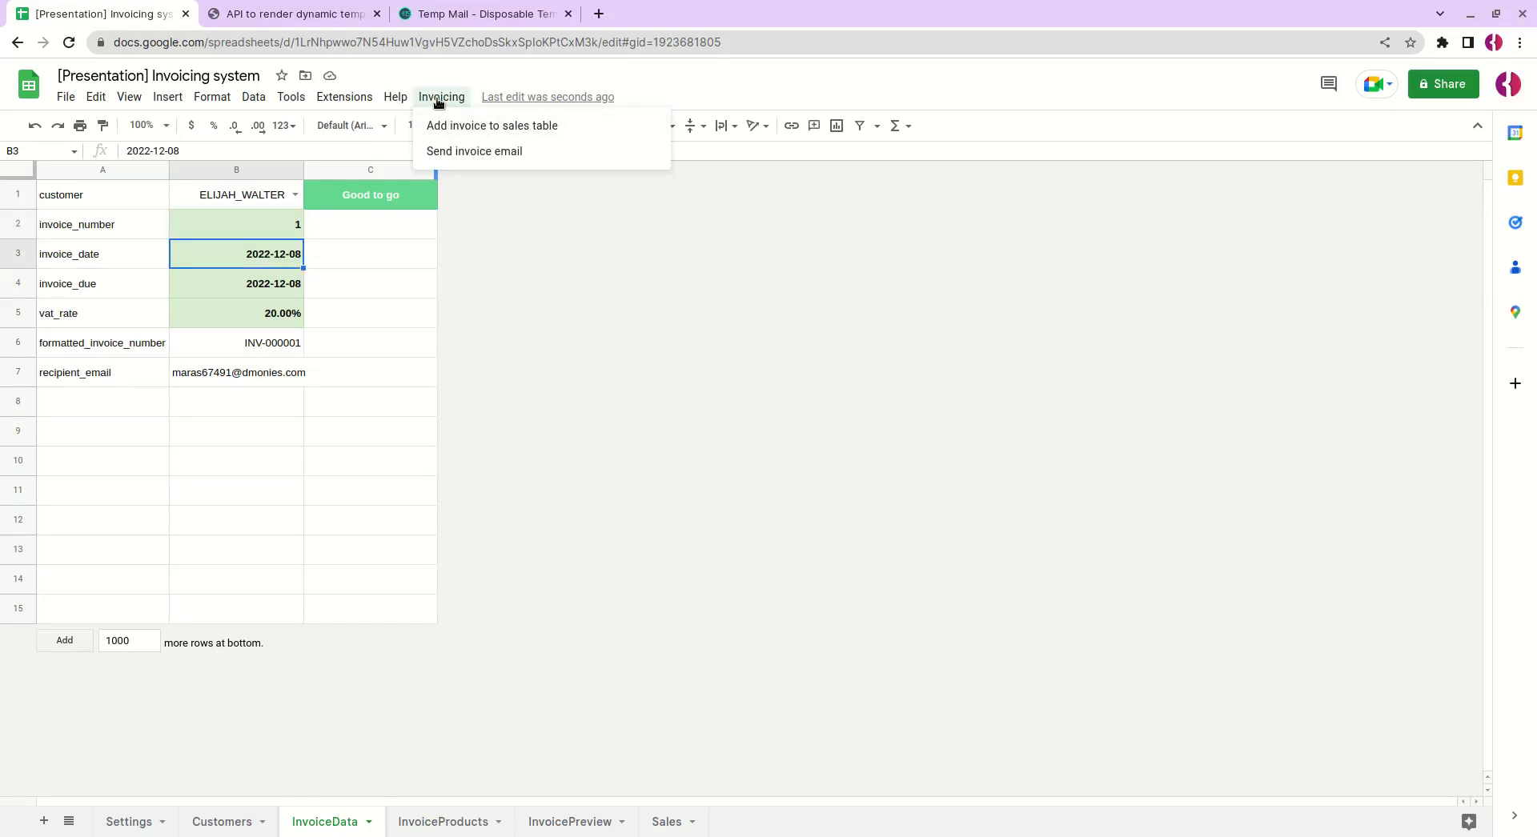
click(466, 128)
click(664, 822)
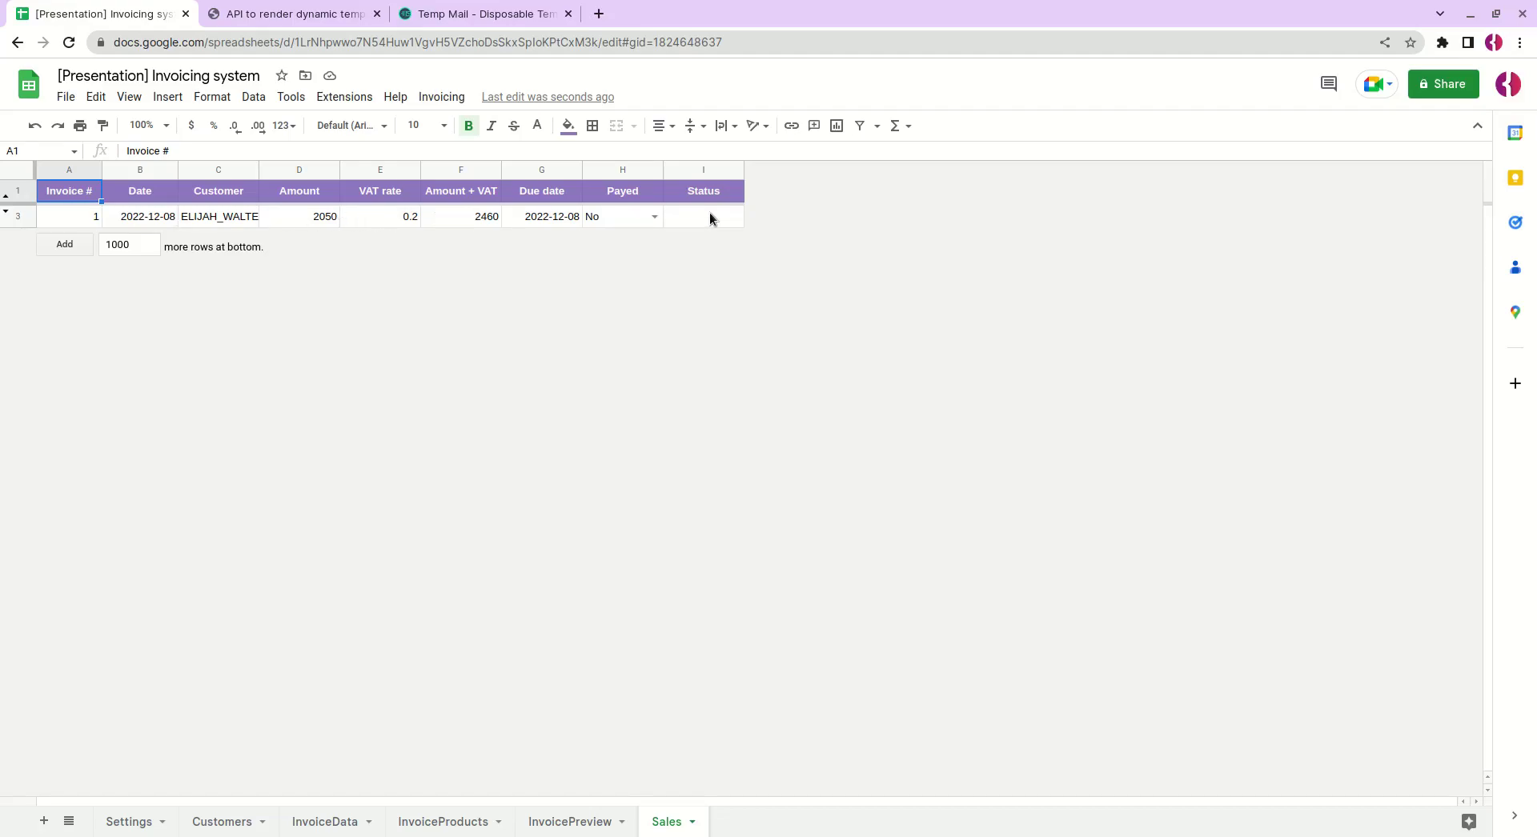
Step: Change invoice 1's due date in G3 to 2022-12-07
click(549, 222)
click(237, 153)
key(BackSpace)
text(7)
key(Return)
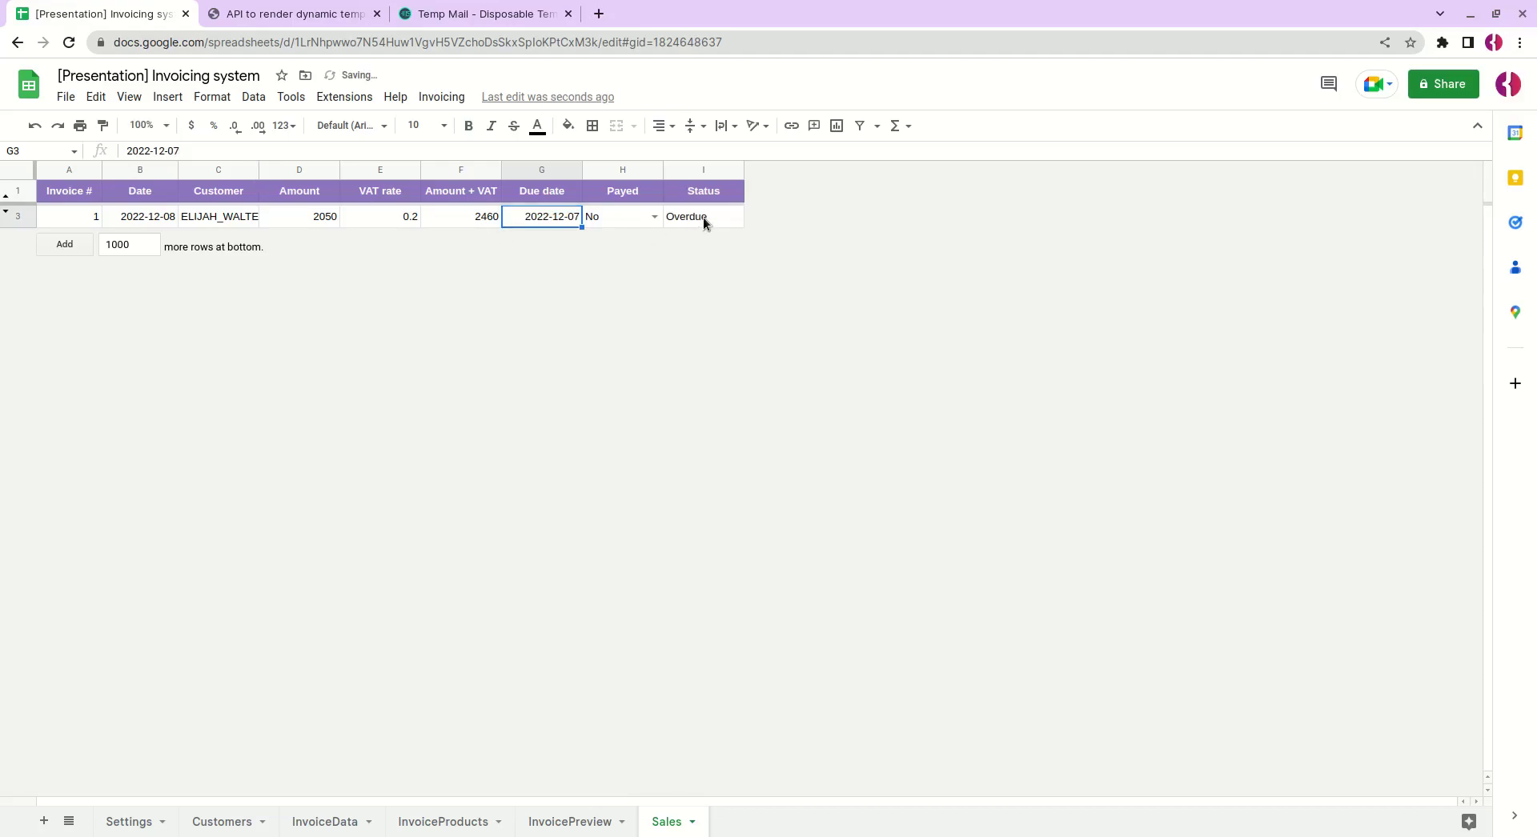
Step: Set the invoice's Payed value to Yes, confirm Overdue clears, and return to InvoiceData
click(703, 217)
click(654, 216)
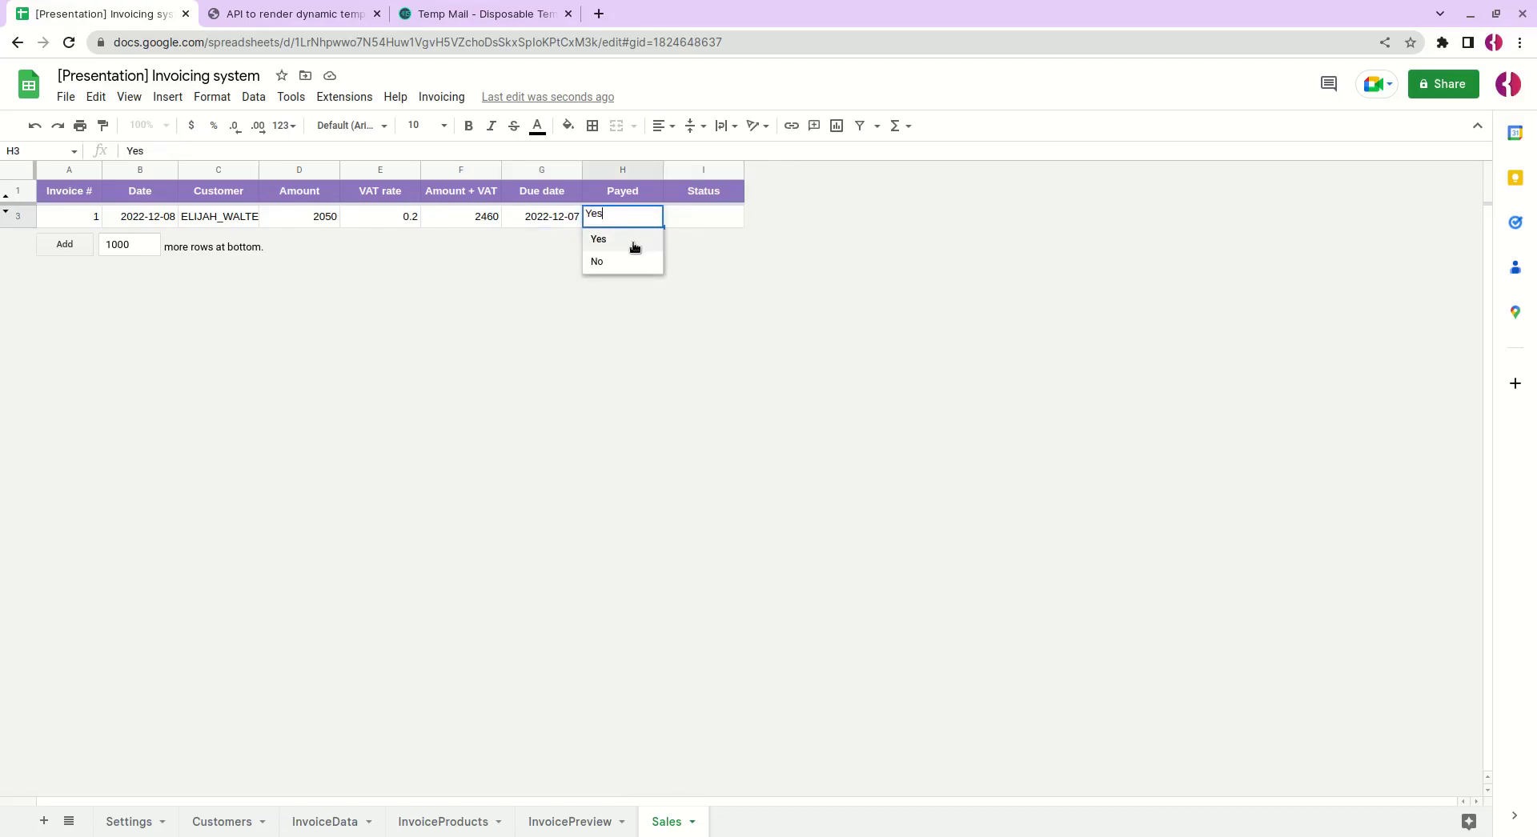
click(635, 245)
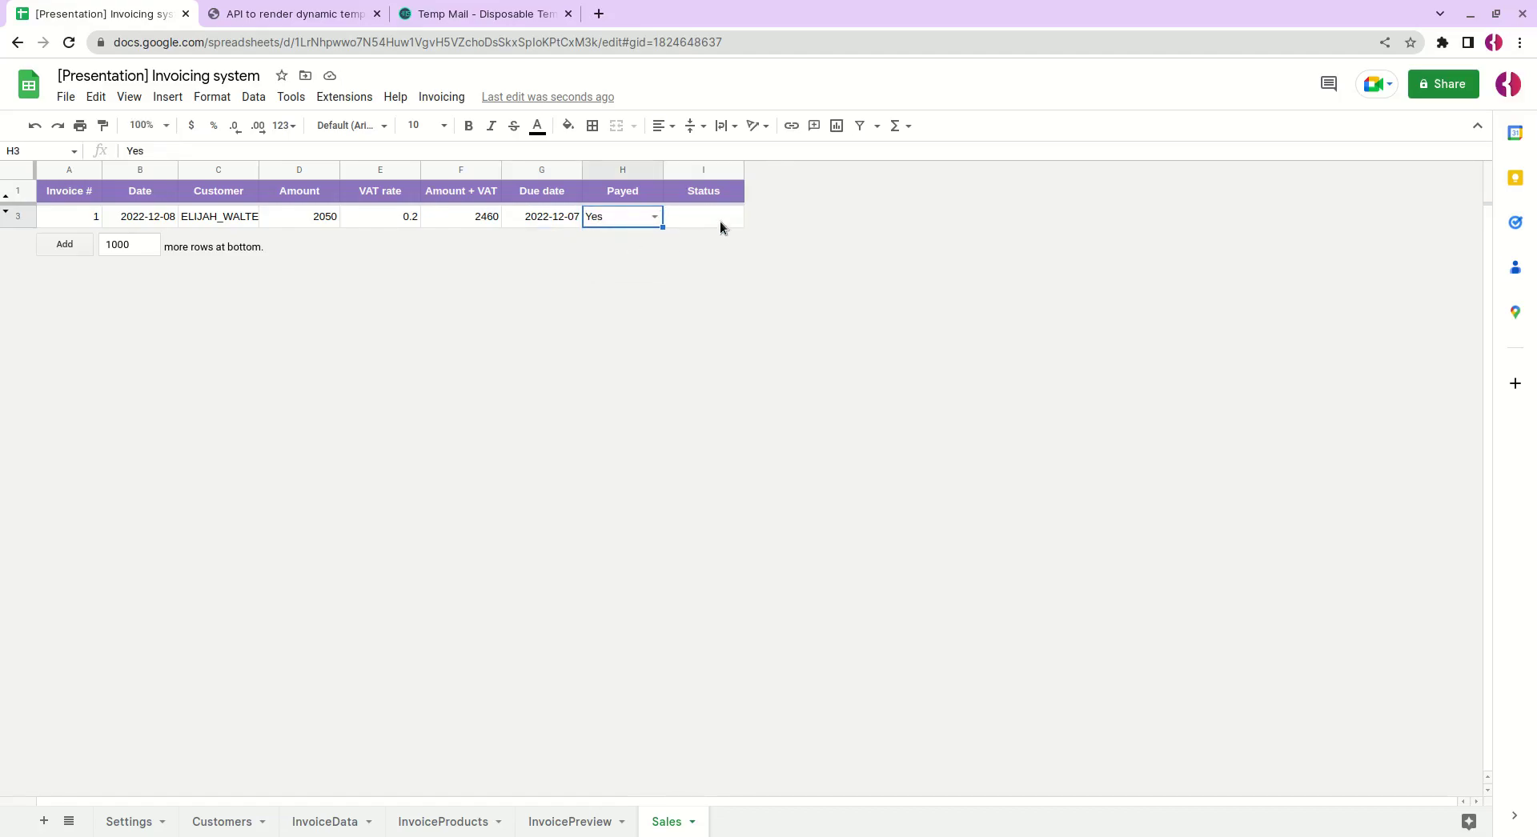
click(719, 221)
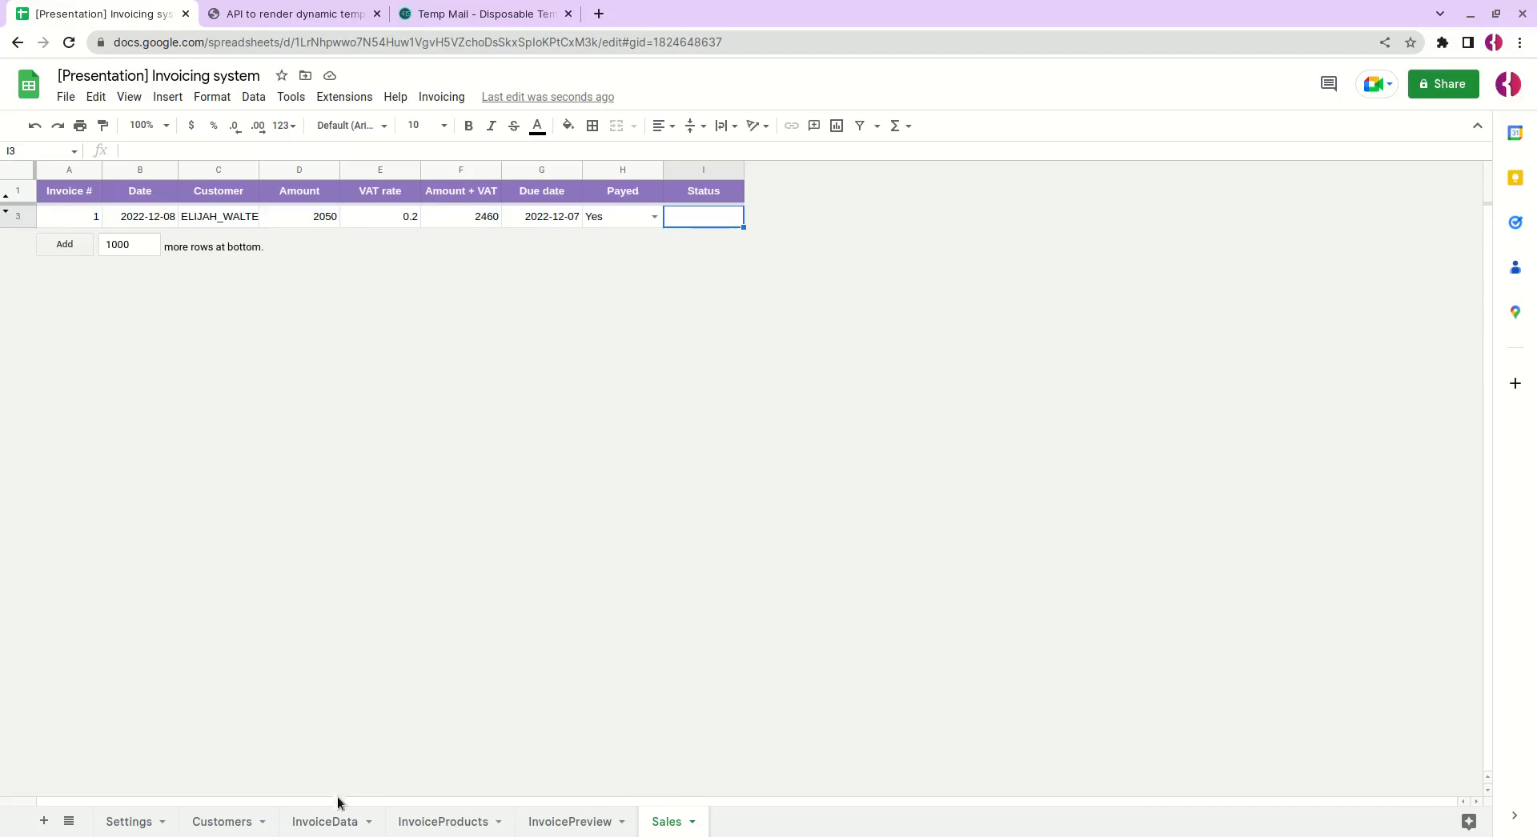
click(333, 824)
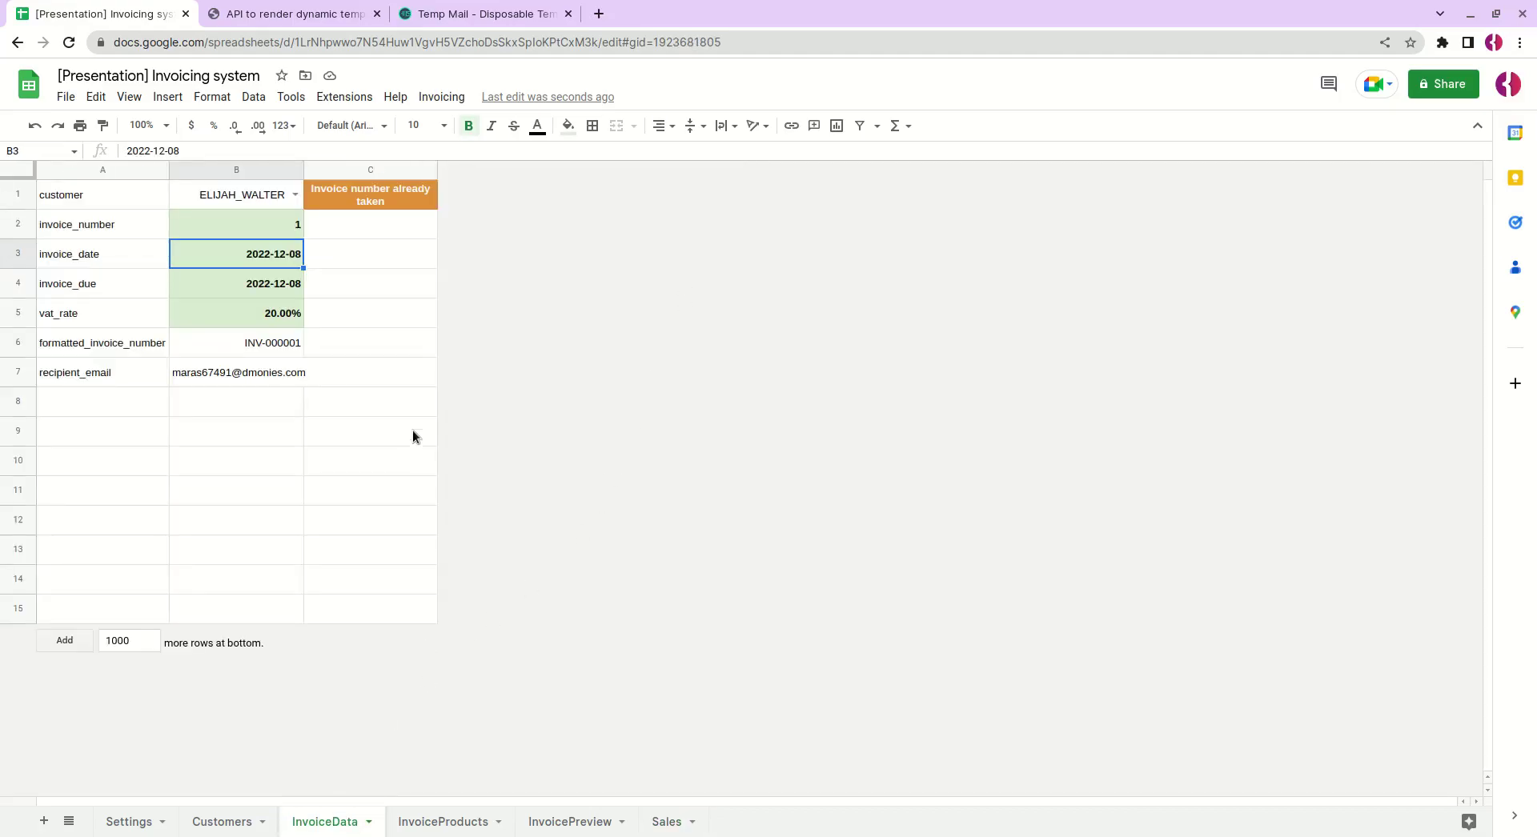
Step: Check the invoice number warning, then change the invoice number to 2
click(272, 228)
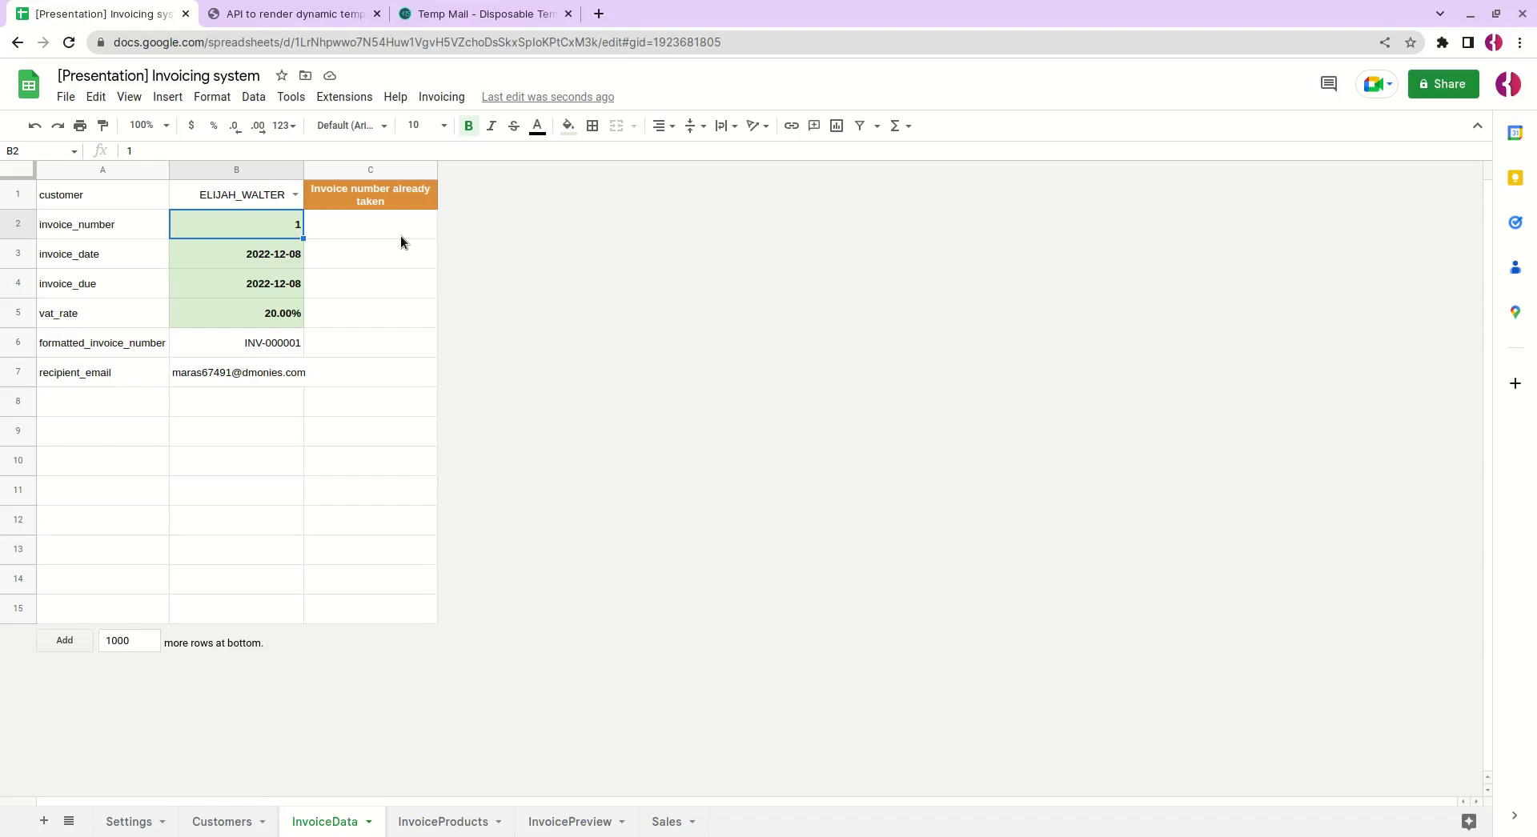
click(379, 228)
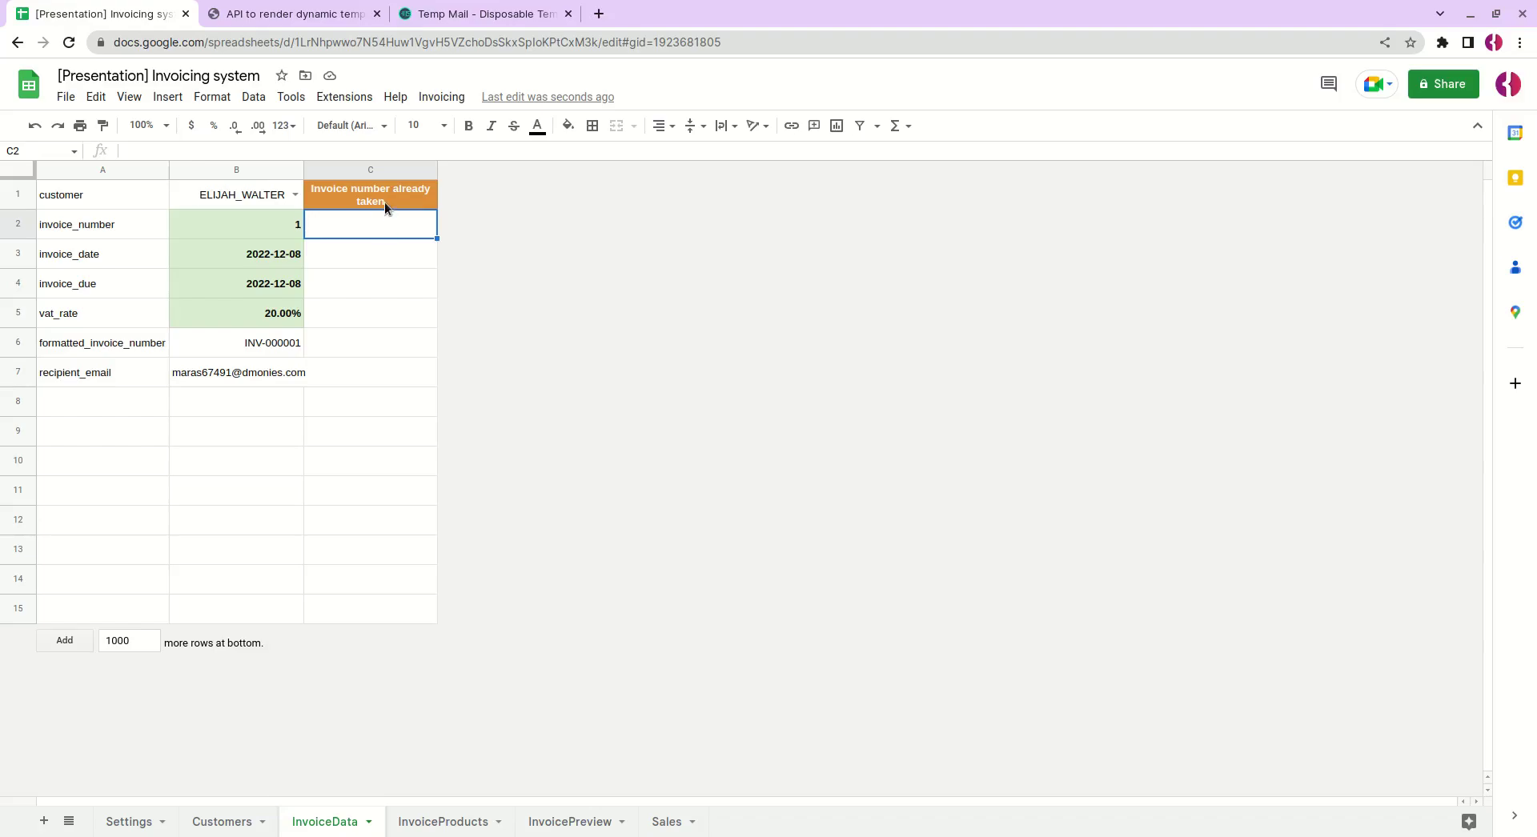
click(271, 233)
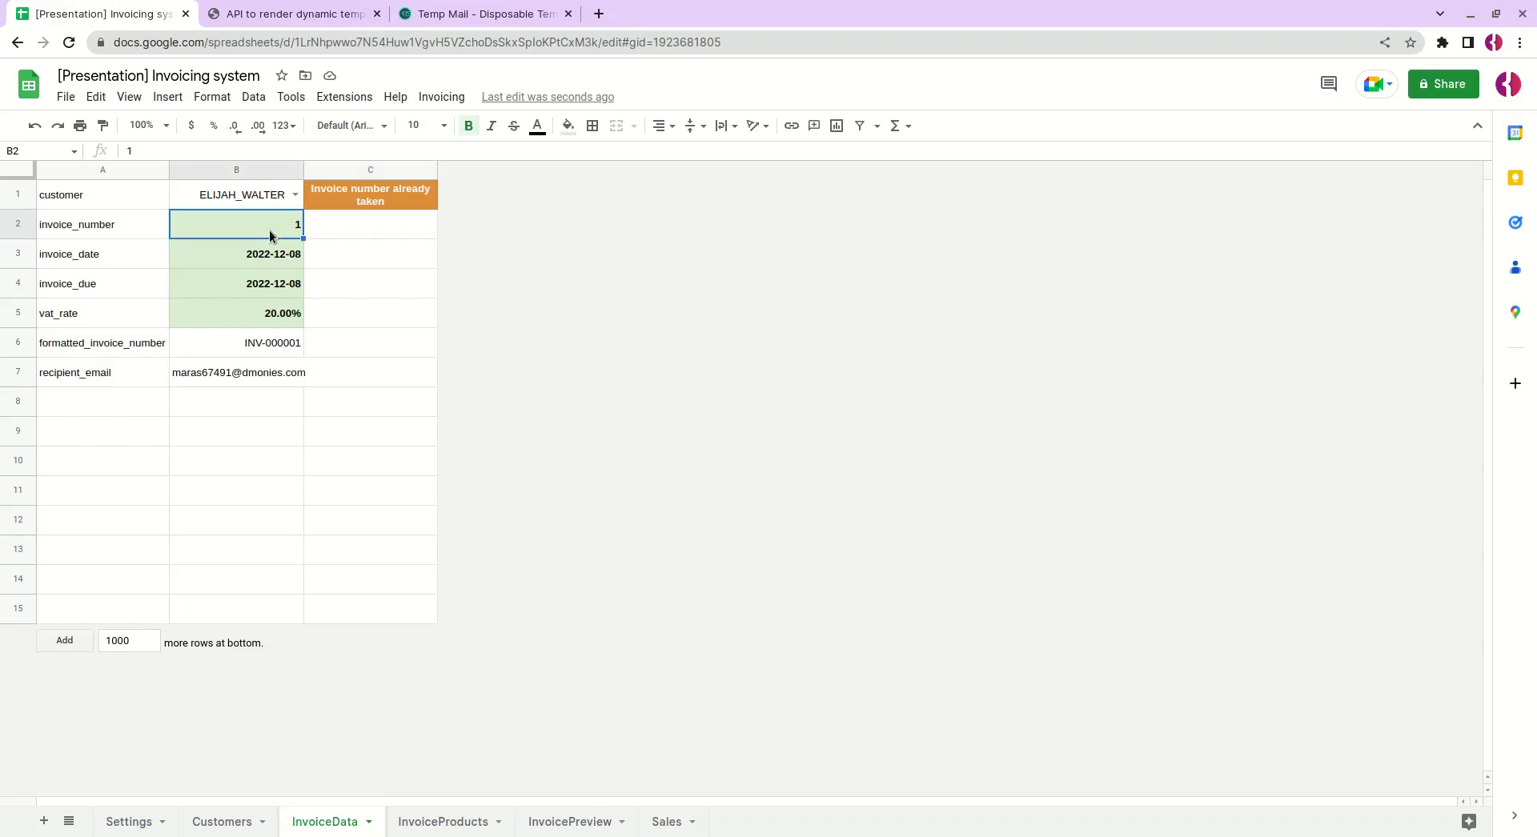
text(2)
key(Return)
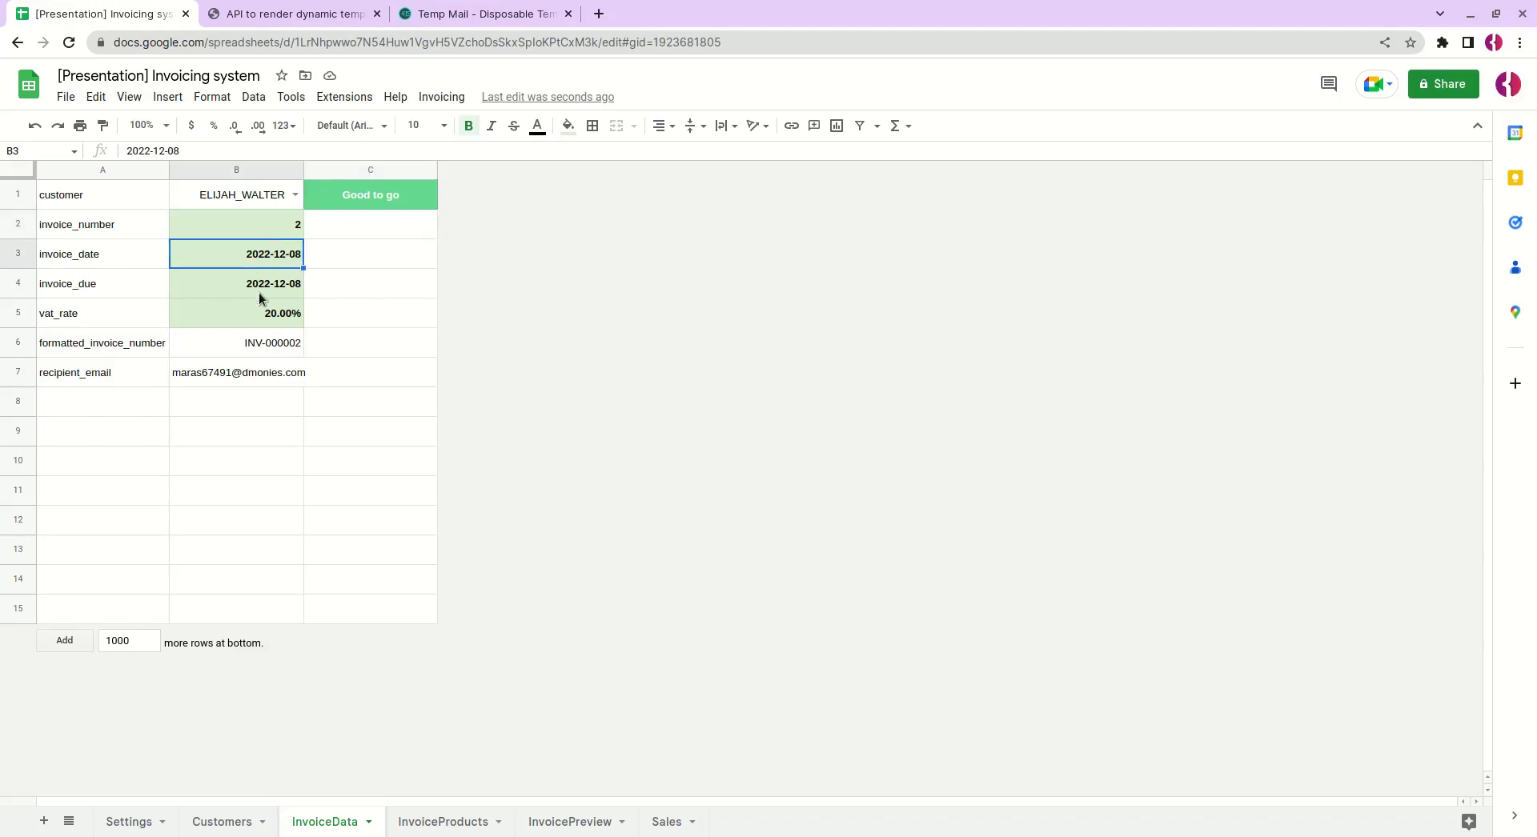
Step: Change the due date in B4 to 2022-12-07, then undo the change
click(259, 285)
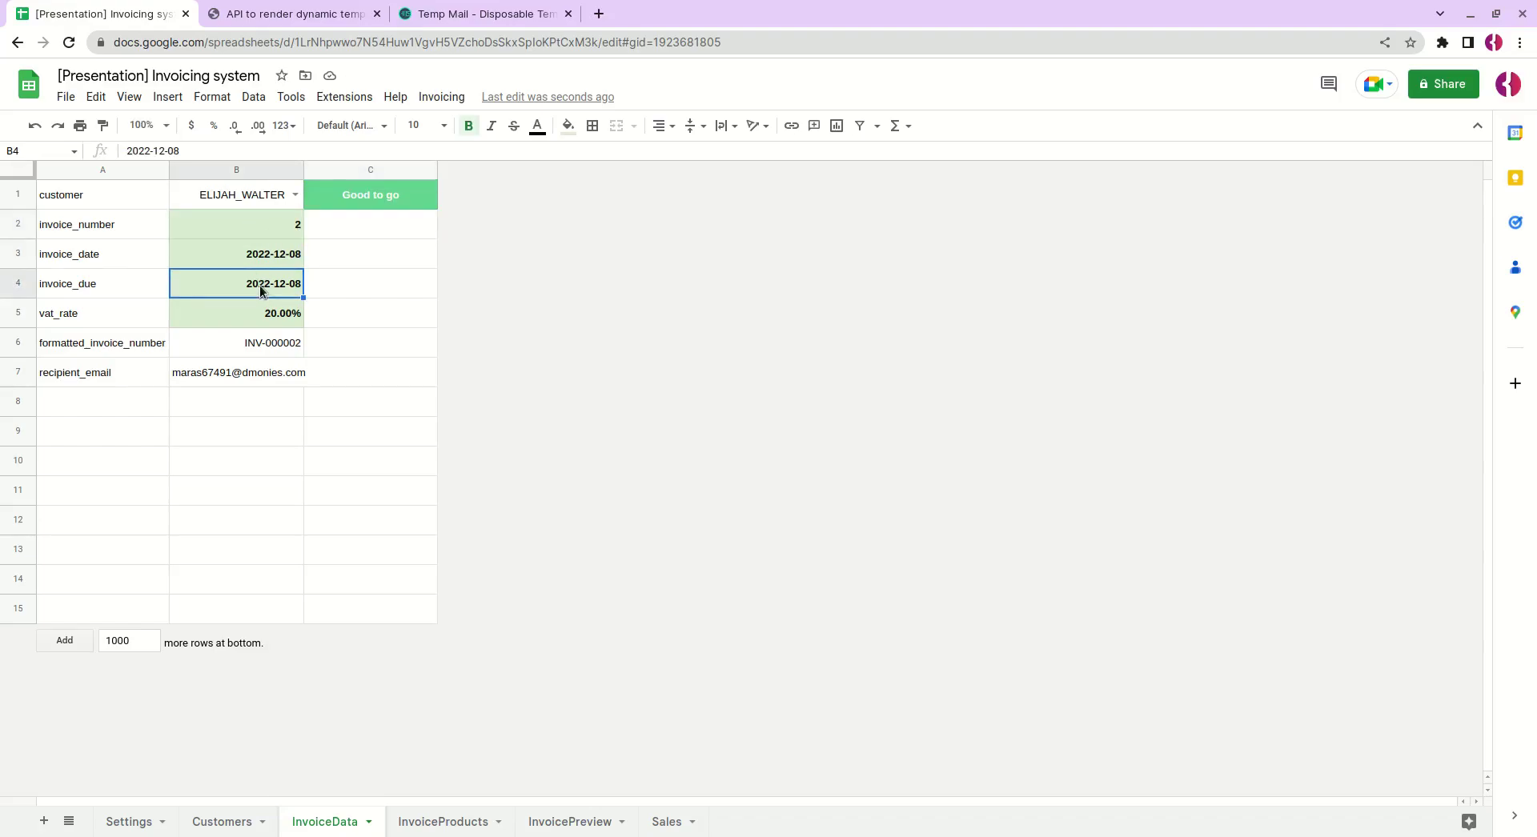
click(174, 152)
key(BackSpace)
text(7)
key(Return)
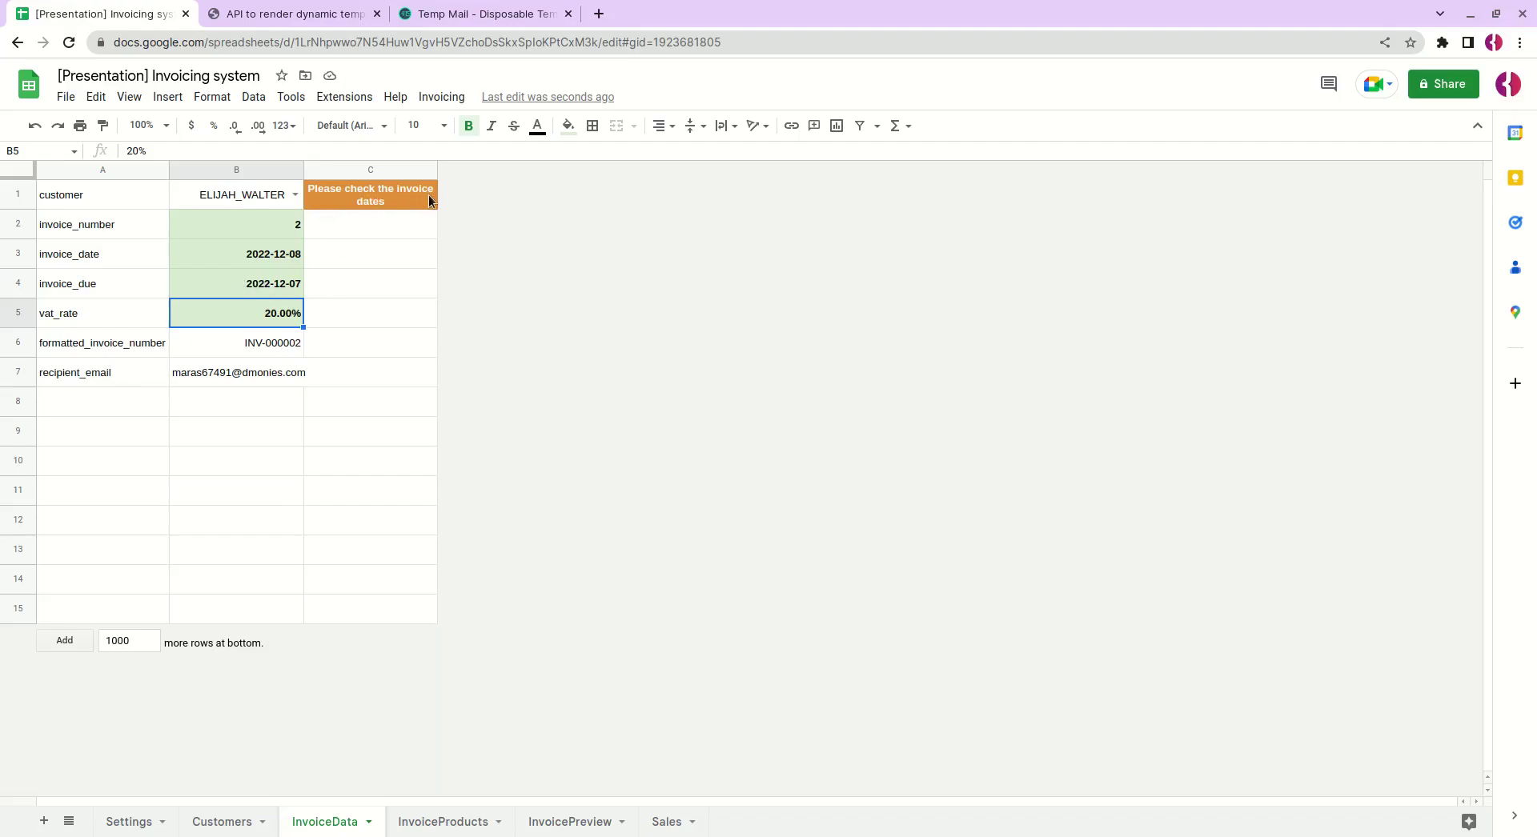
key(ctrl+z)
Step: Set the invoice number to 3 and view the InvoiceProducts and InvoicePreview sheets
click(293, 230)
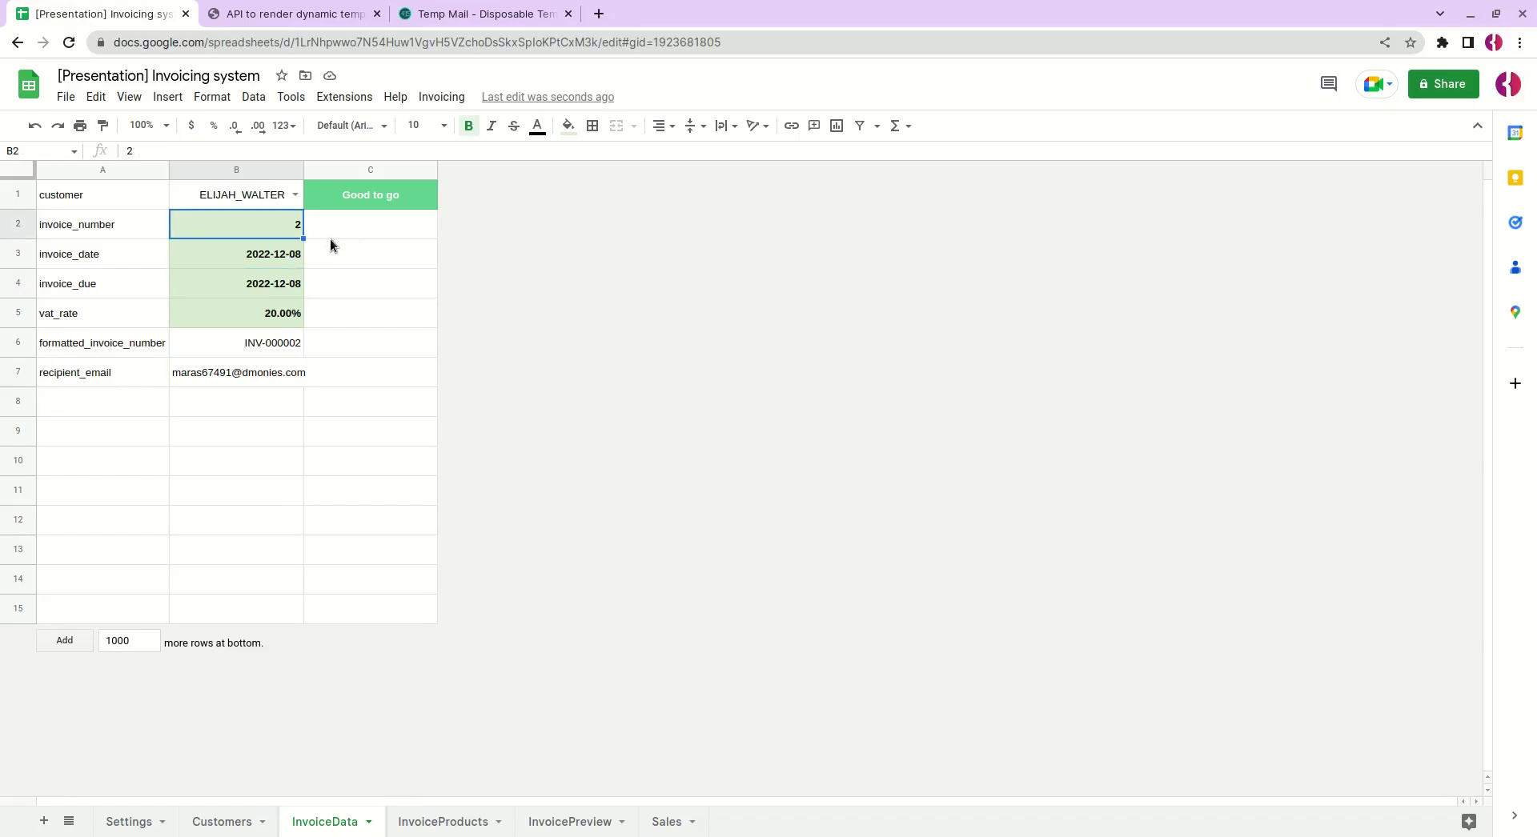
text(3)
key(Return)
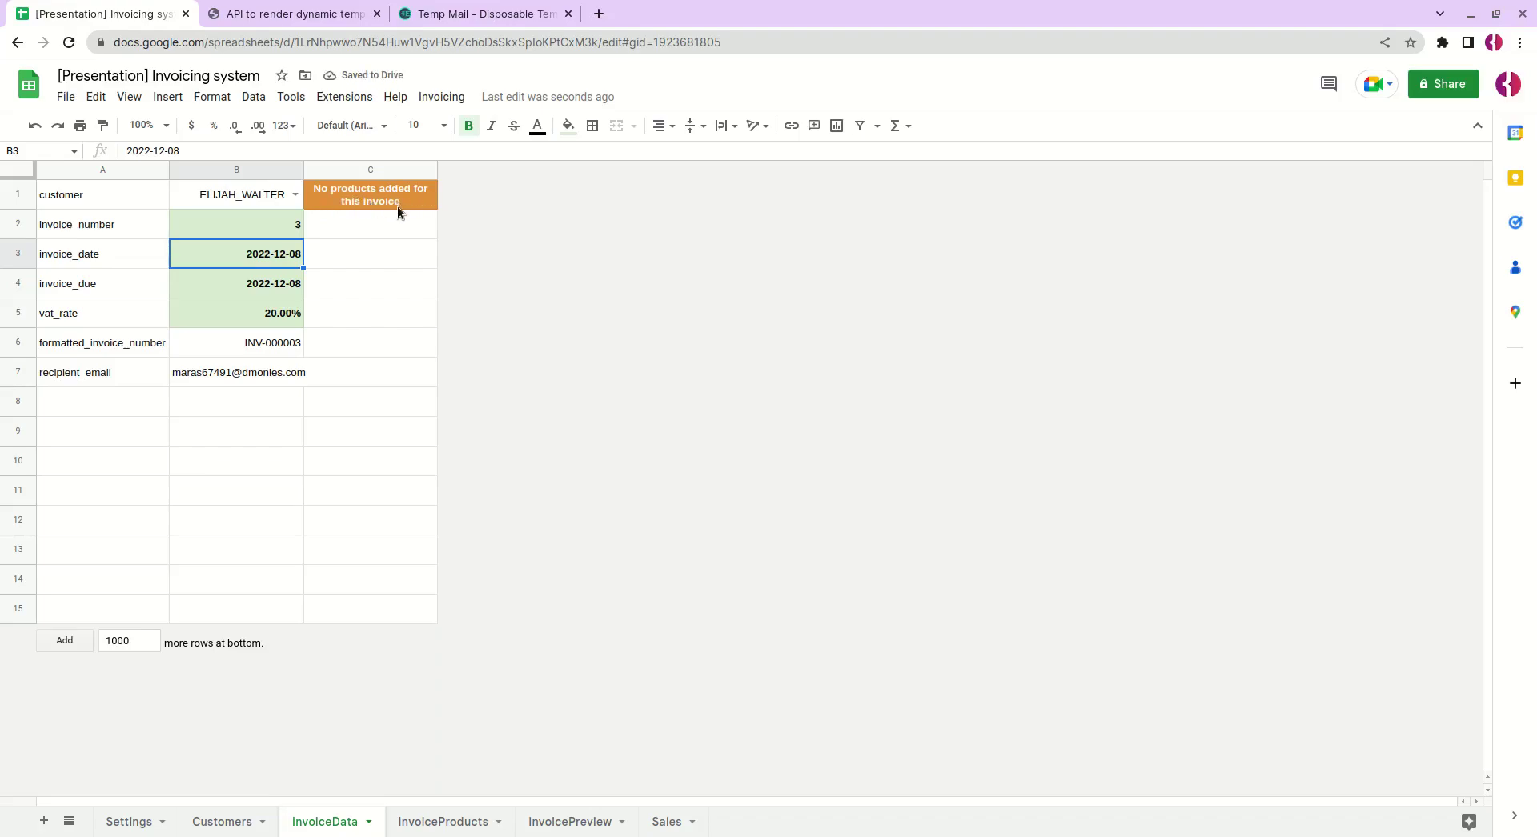
click(436, 822)
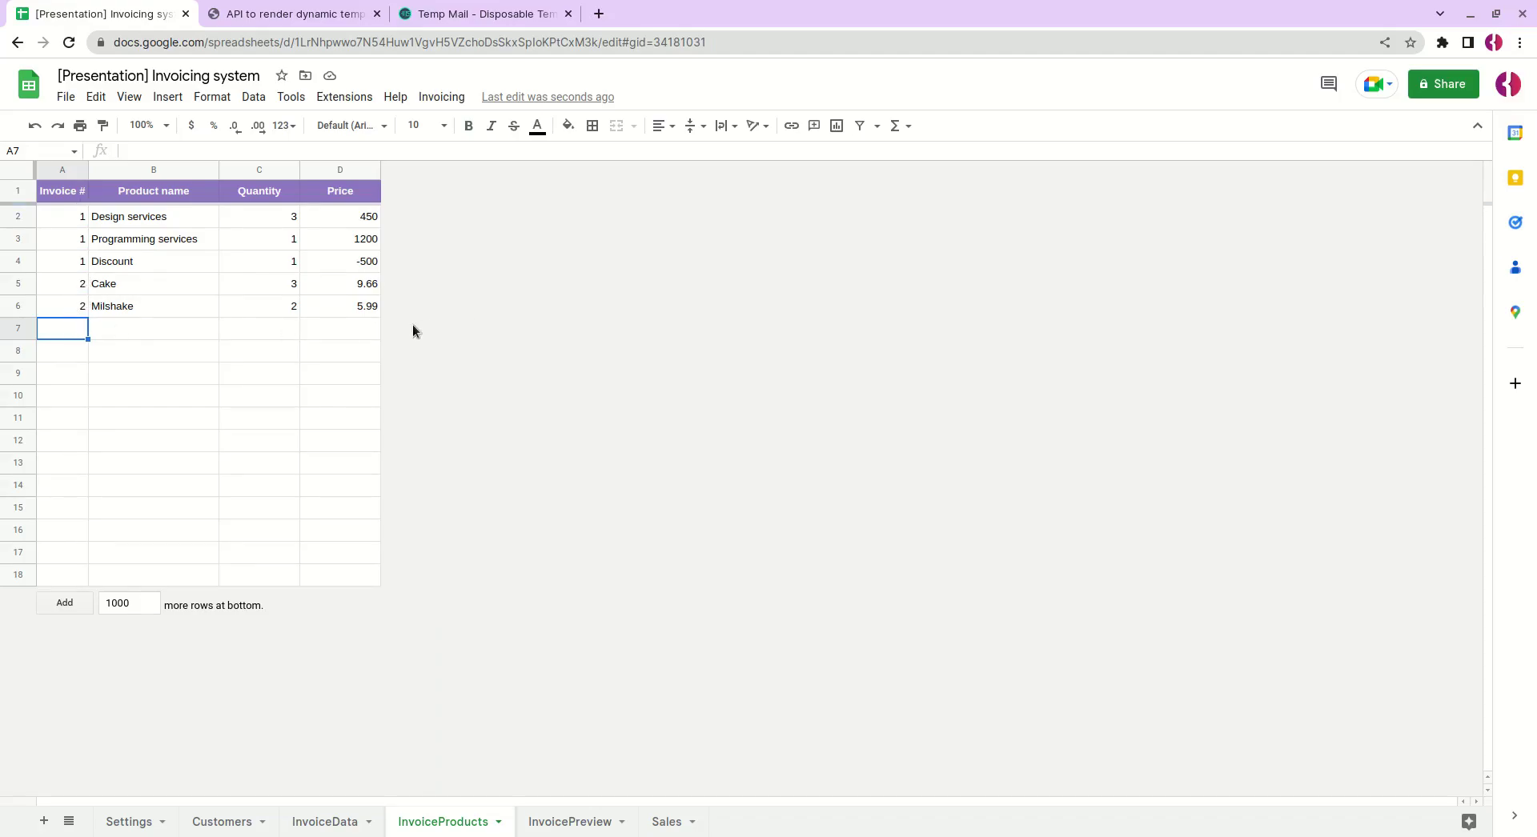
click(551, 822)
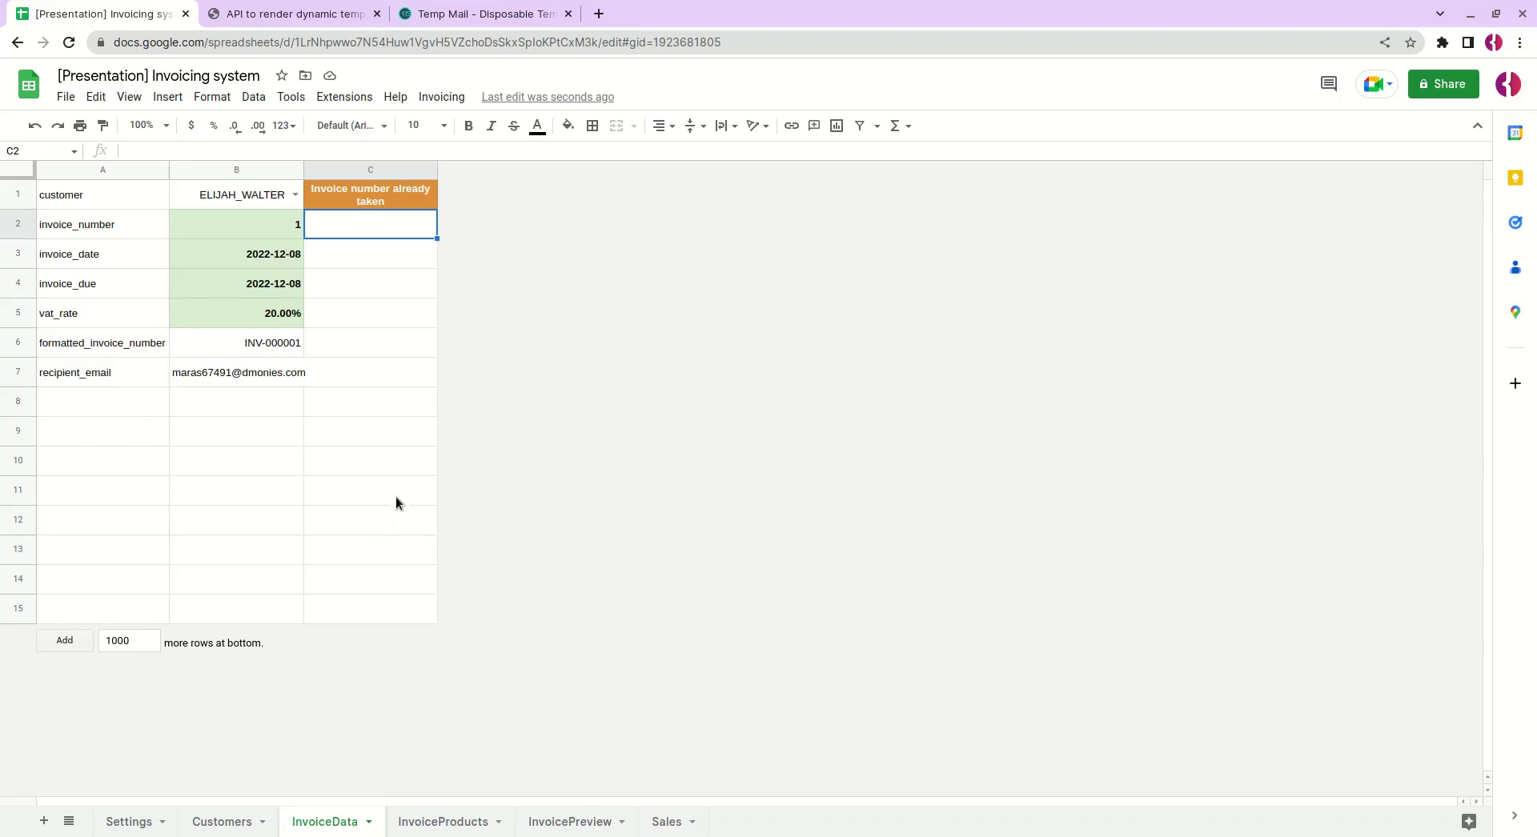
Step: Check the Templid template ID and token in Settings rows 19–20, then switch to templid.com
click(143, 824)
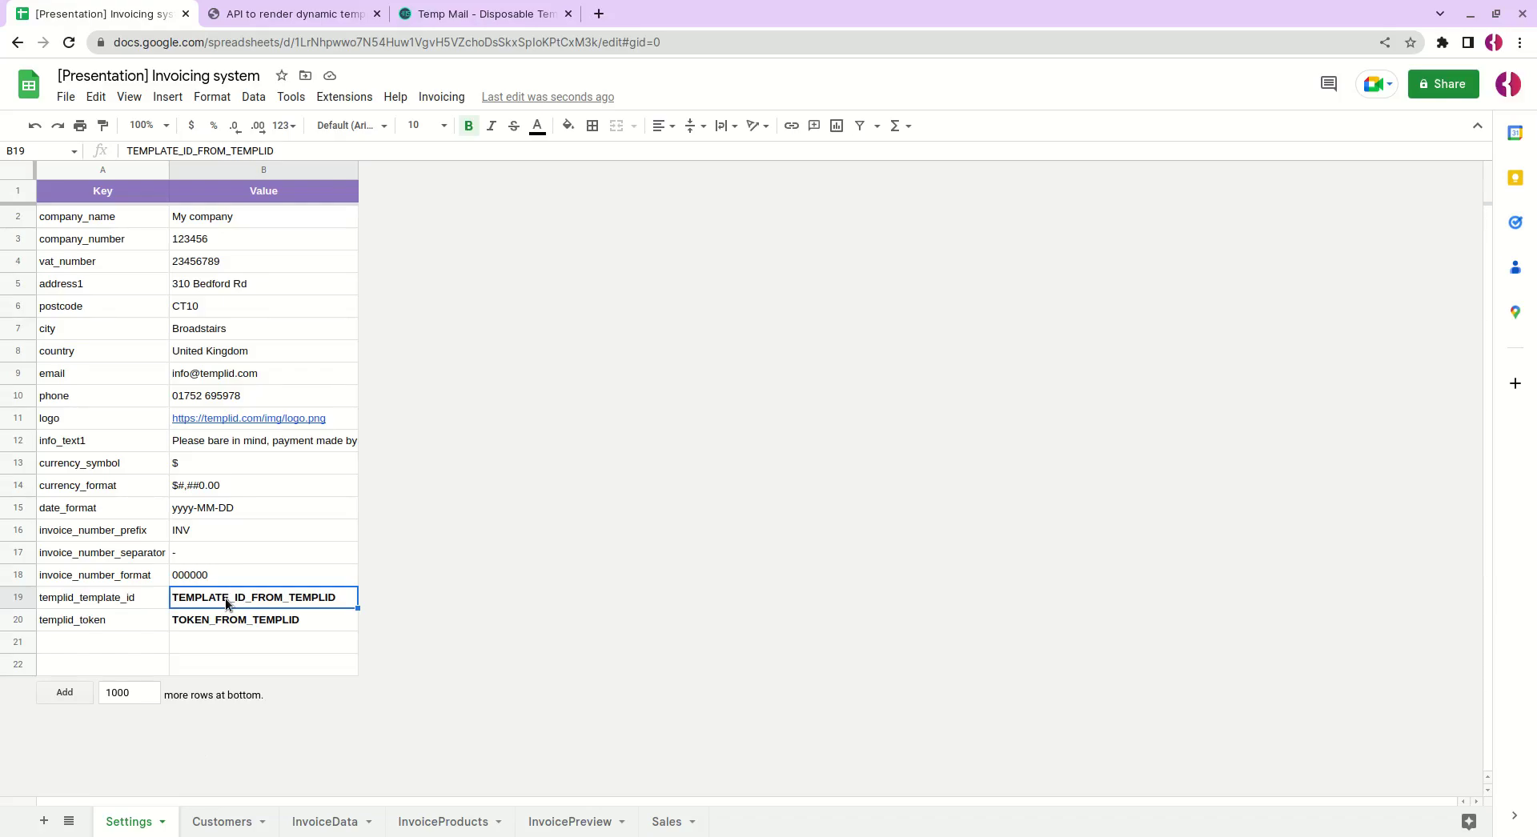
click(245, 16)
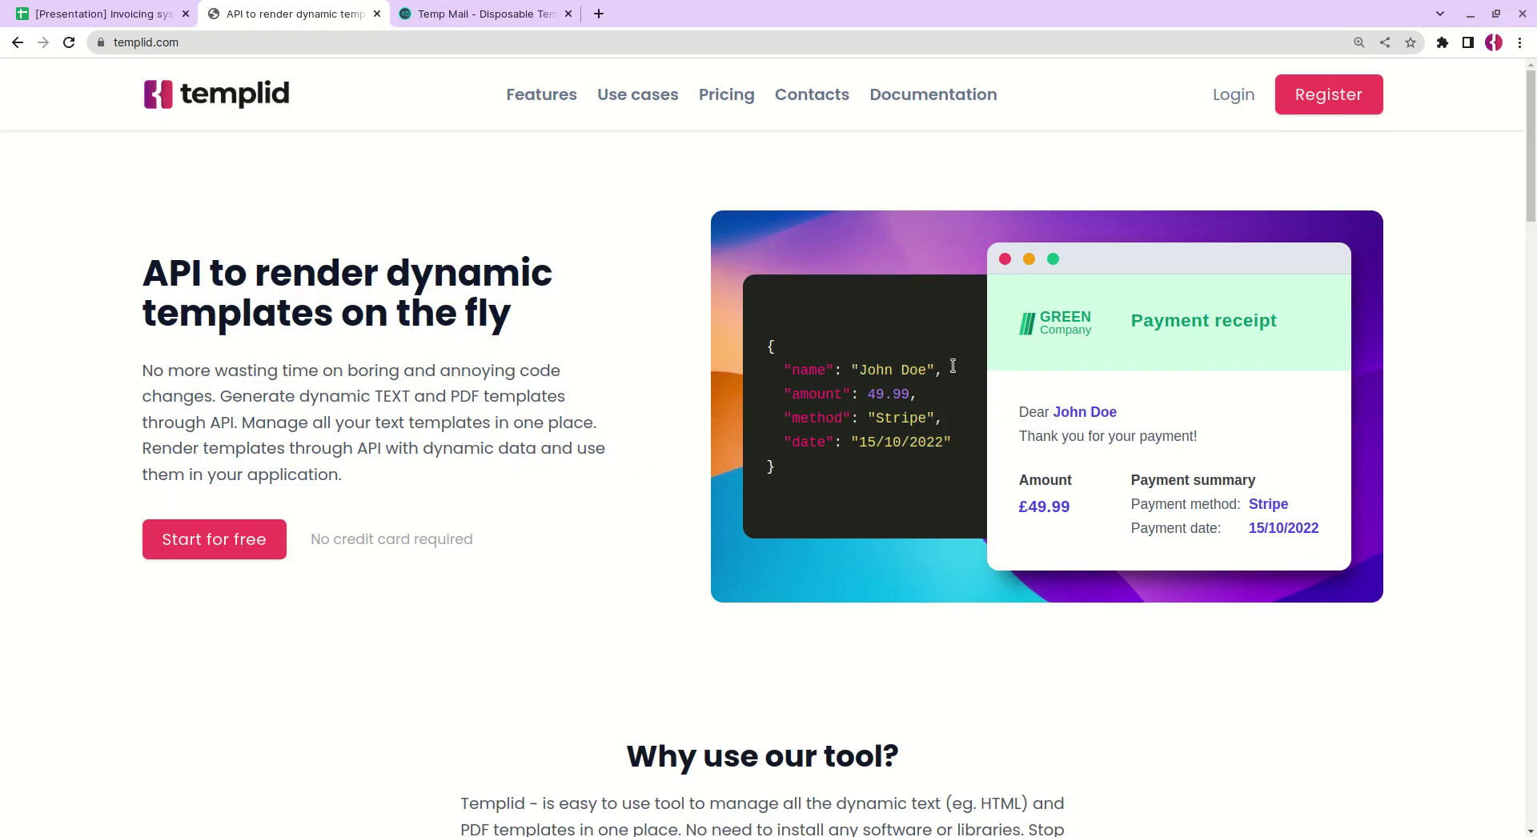
Step: Replace the demo JSON's sample name with Anna, checking the spreadsheet before returning to Templid
drag(859, 369, 926, 370)
text(Anna")
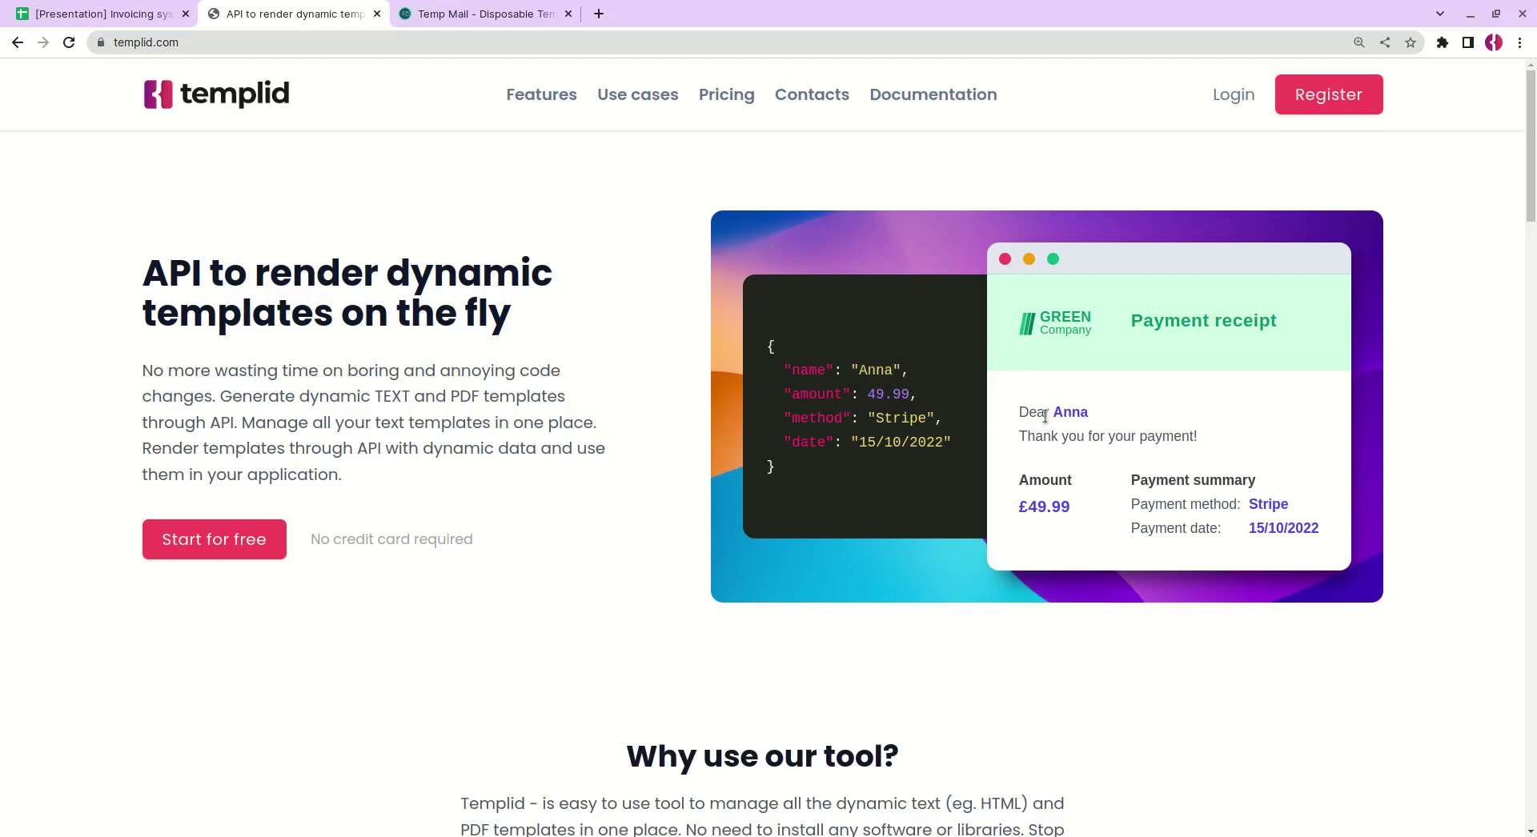
text(,)
click(144, 14)
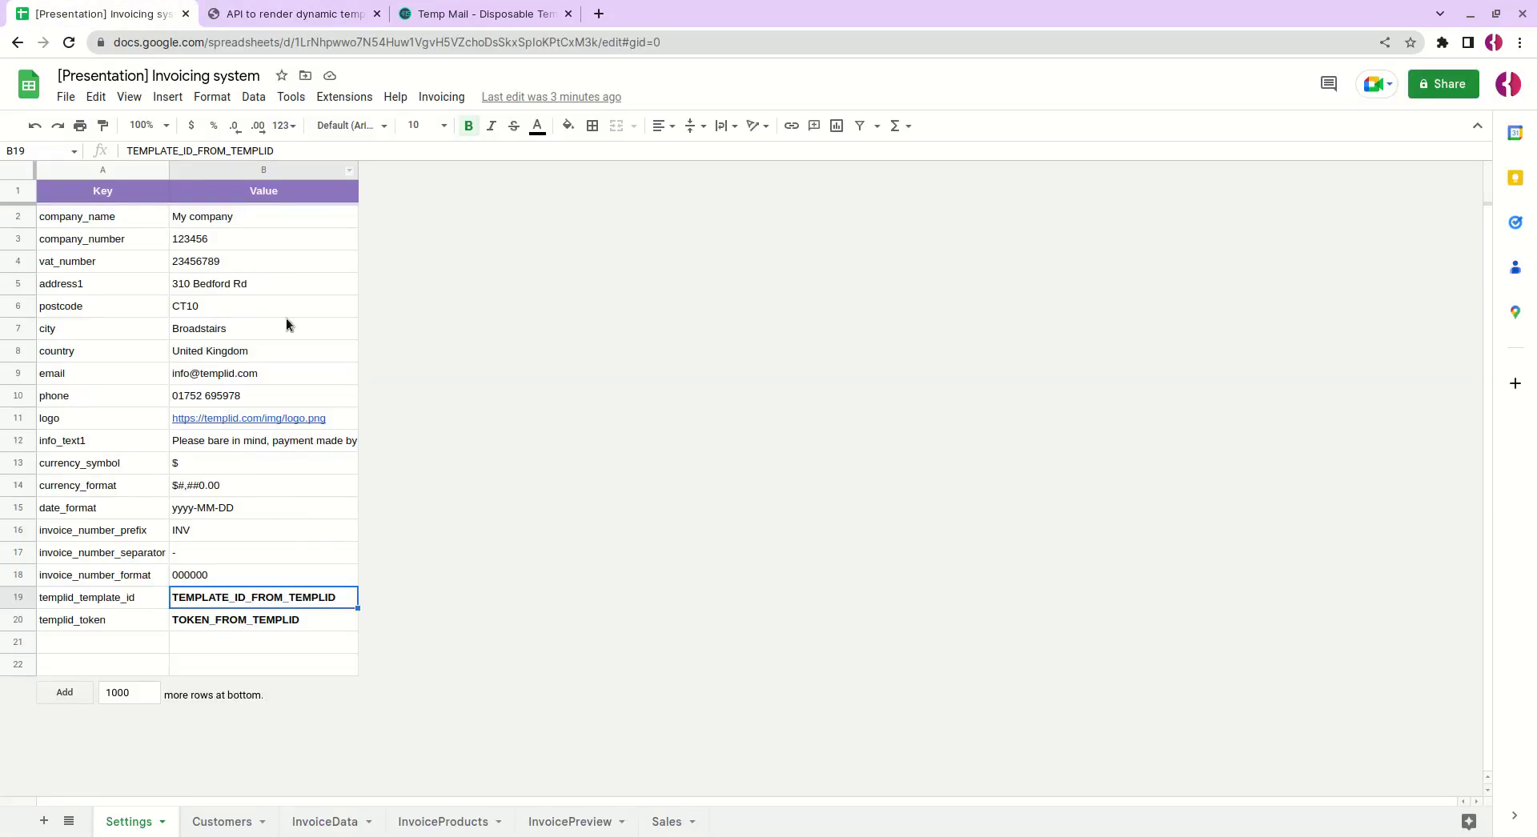
click(256, 17)
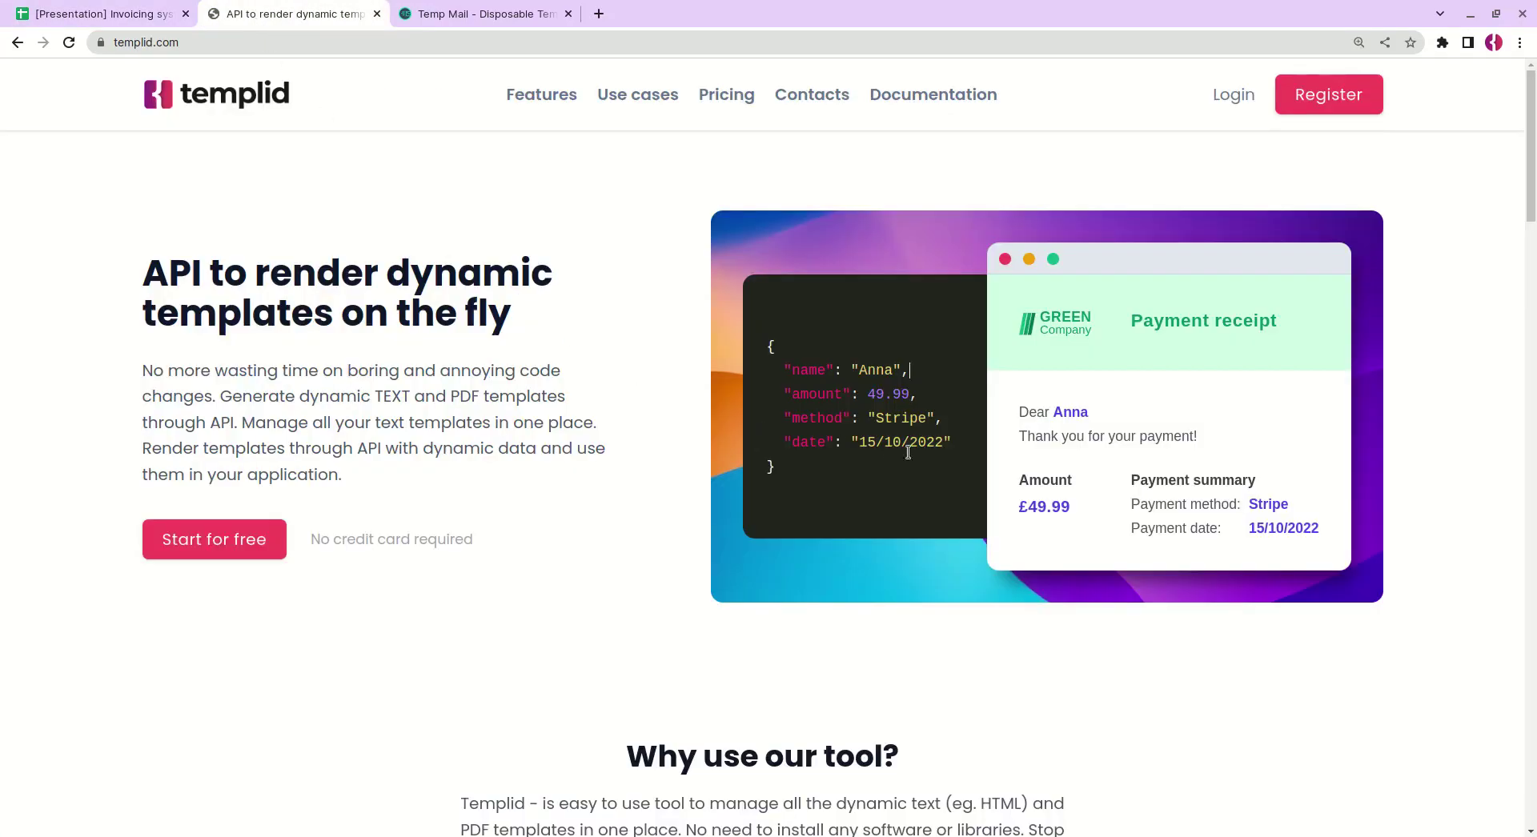
click(136, 21)
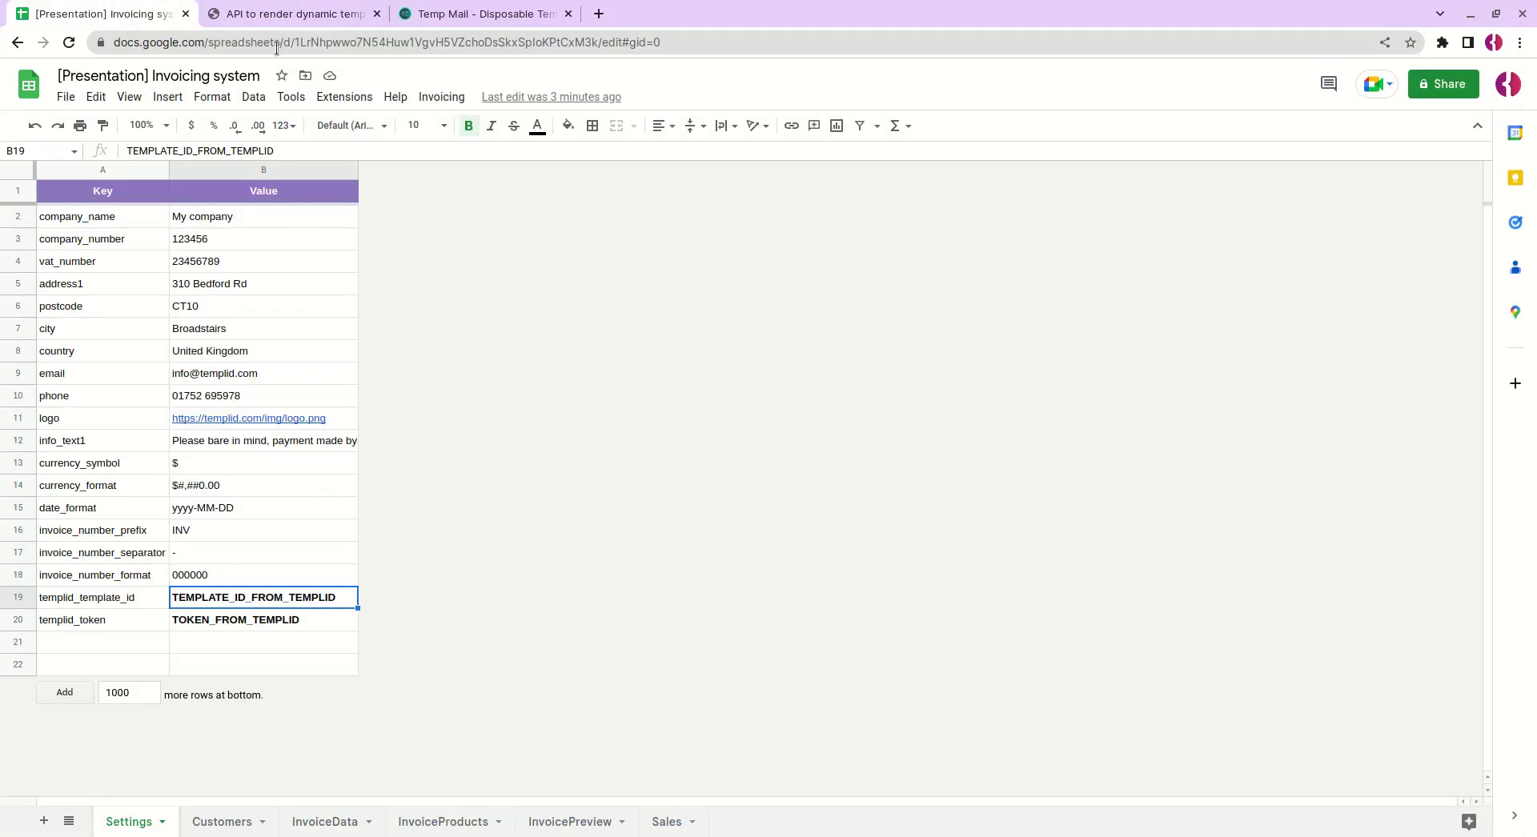
click(272, 17)
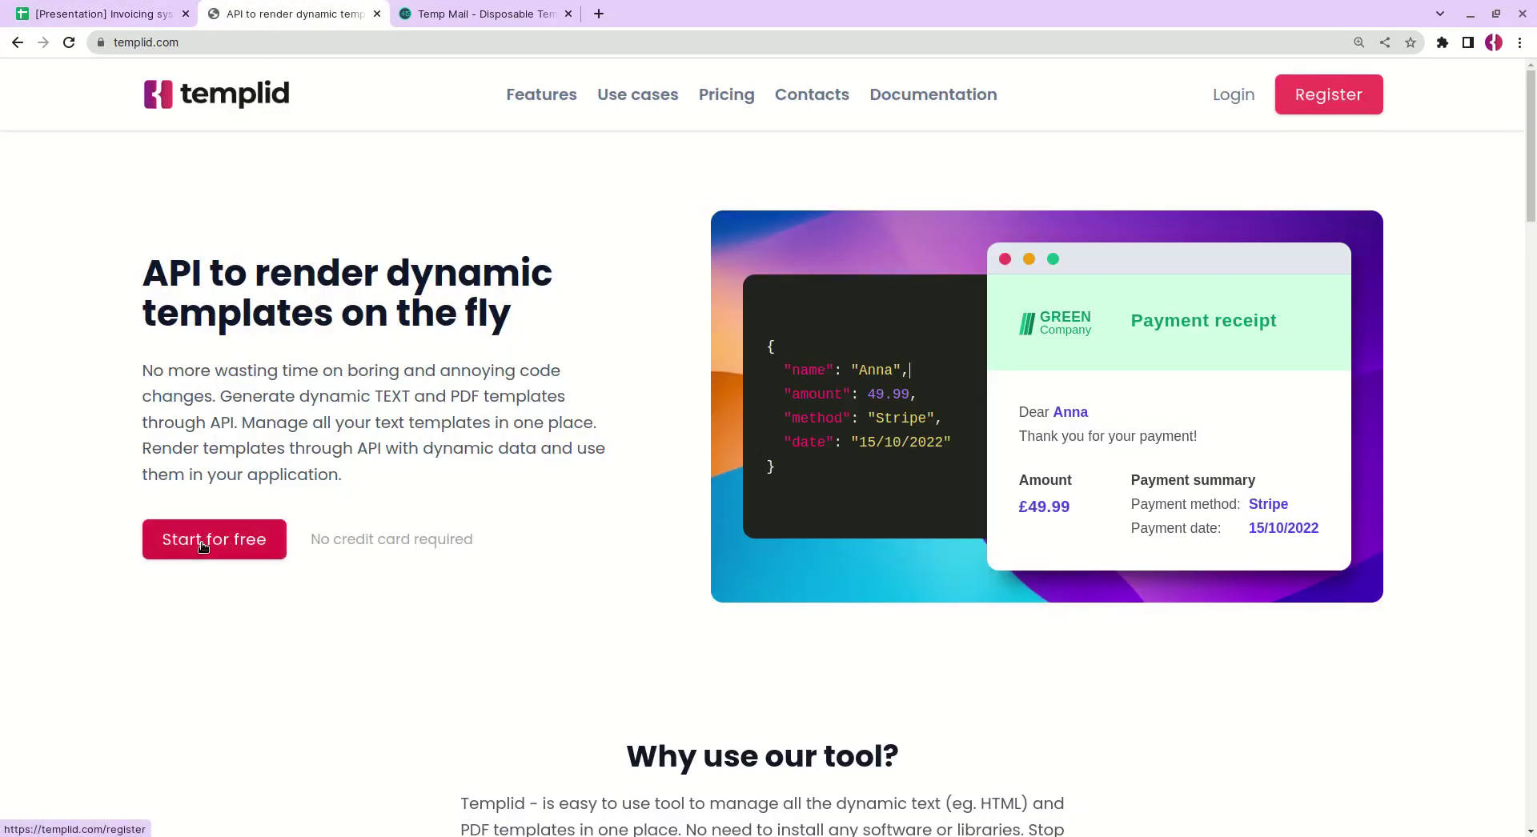
Step: Log in to Templid with the autofilled credentials to see template 7, Invoices
click(1233, 100)
click(928, 588)
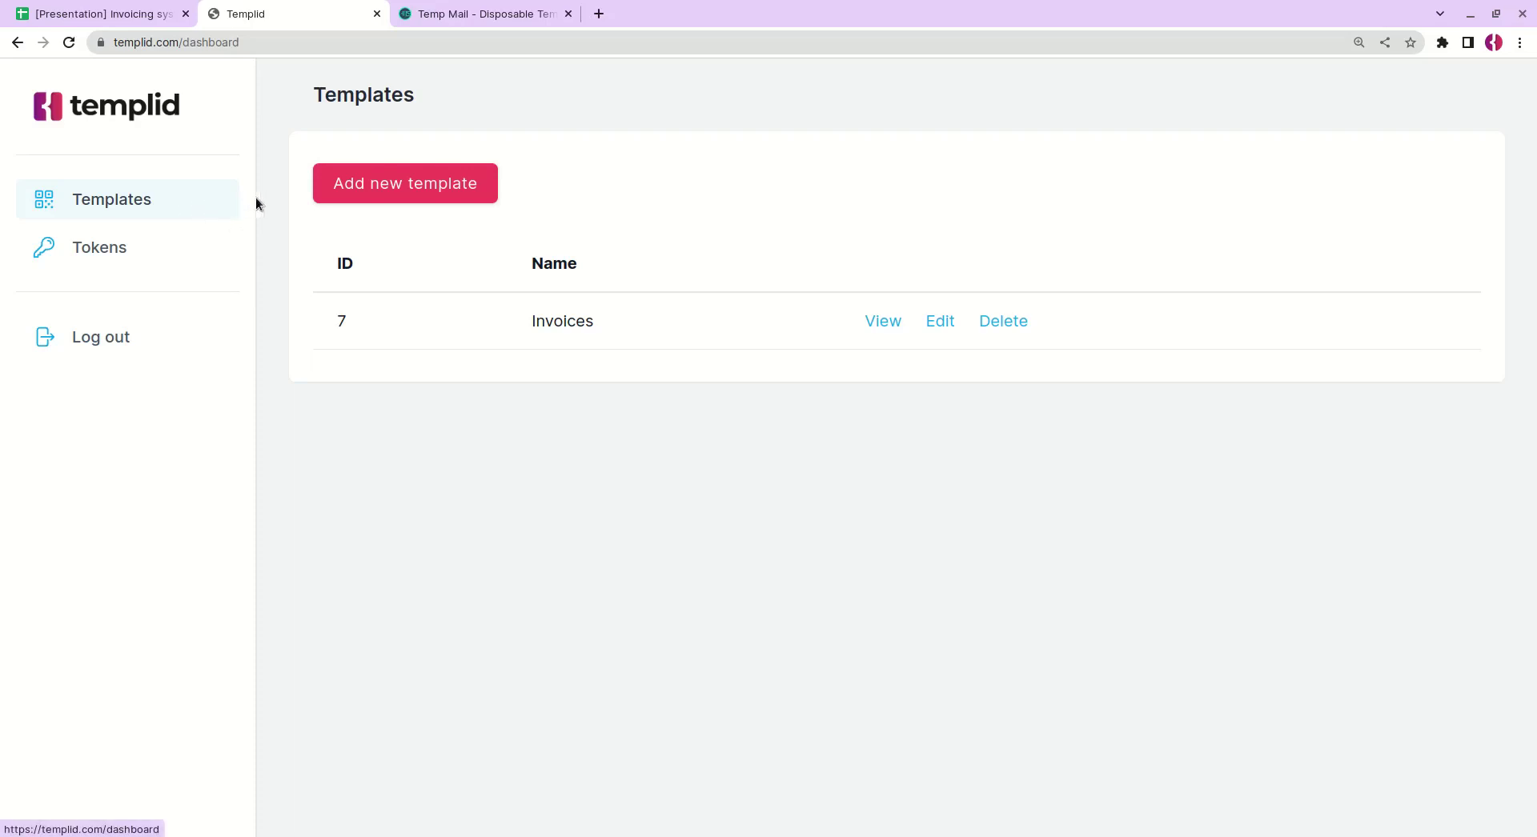
Step: Open template 7 for editing and select the words and placeholders in its Subject line
click(942, 330)
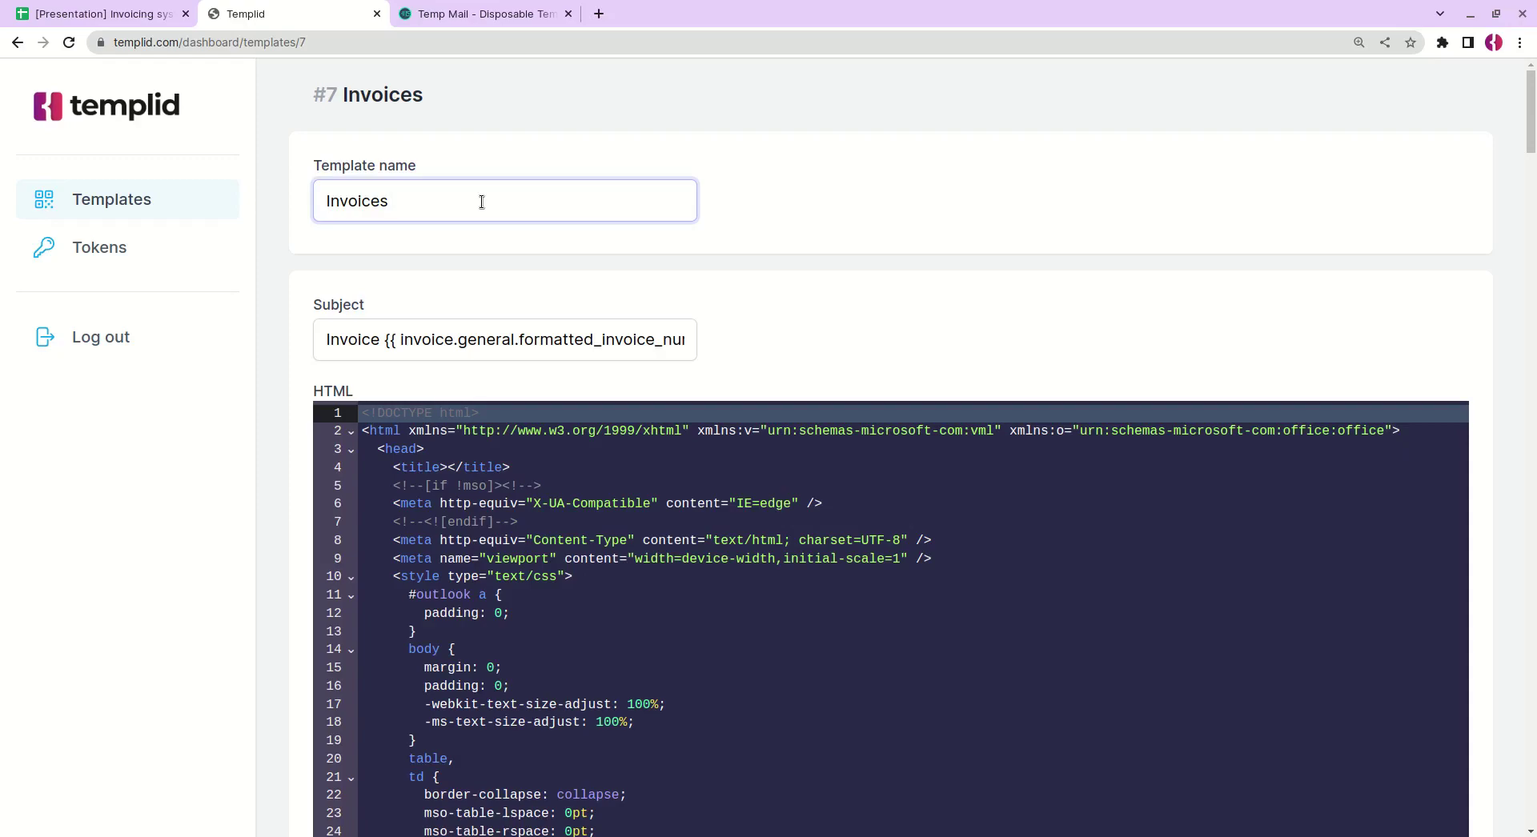
click(386, 340)
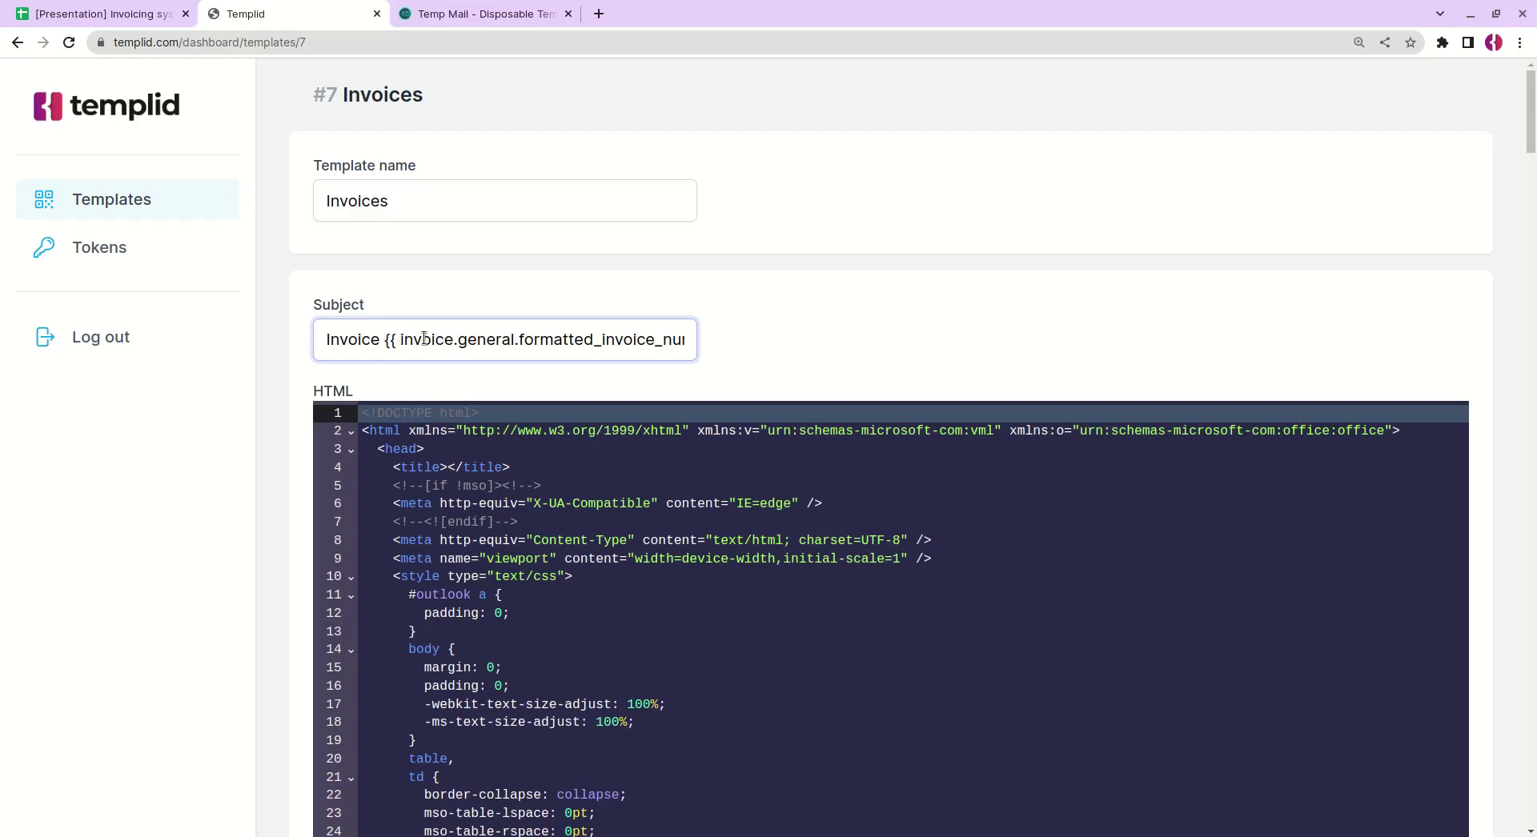
double_click(345, 340)
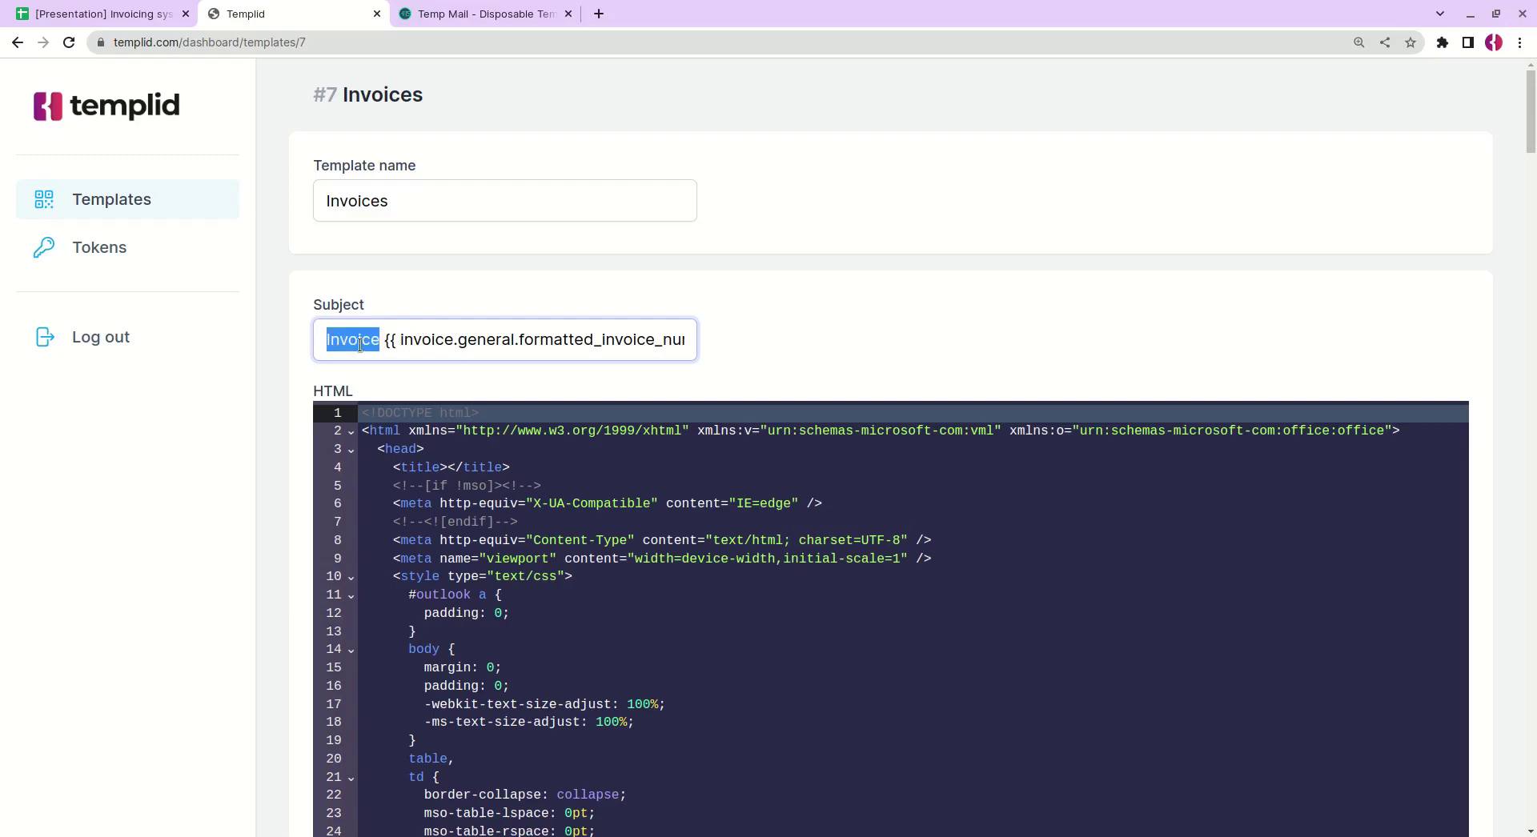
click(435, 342)
double_click(413, 344)
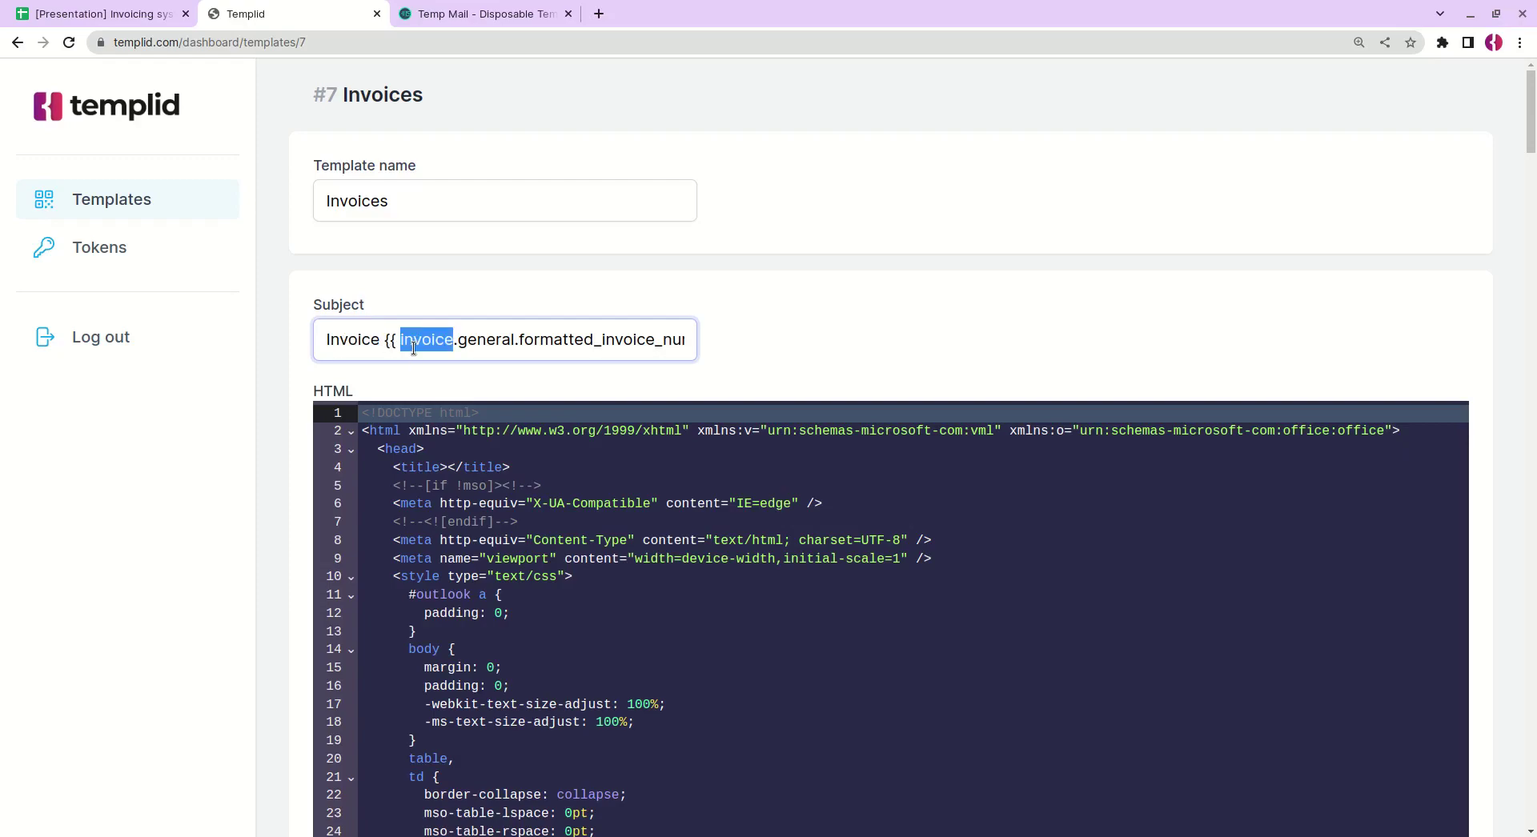
click(486, 344)
double_click(487, 344)
double_click(570, 343)
Step: Check the formula in InvoiceData B6, then select the formatted_invoice_number and customer[0] placeholders in the subject
click(131, 12)
click(321, 823)
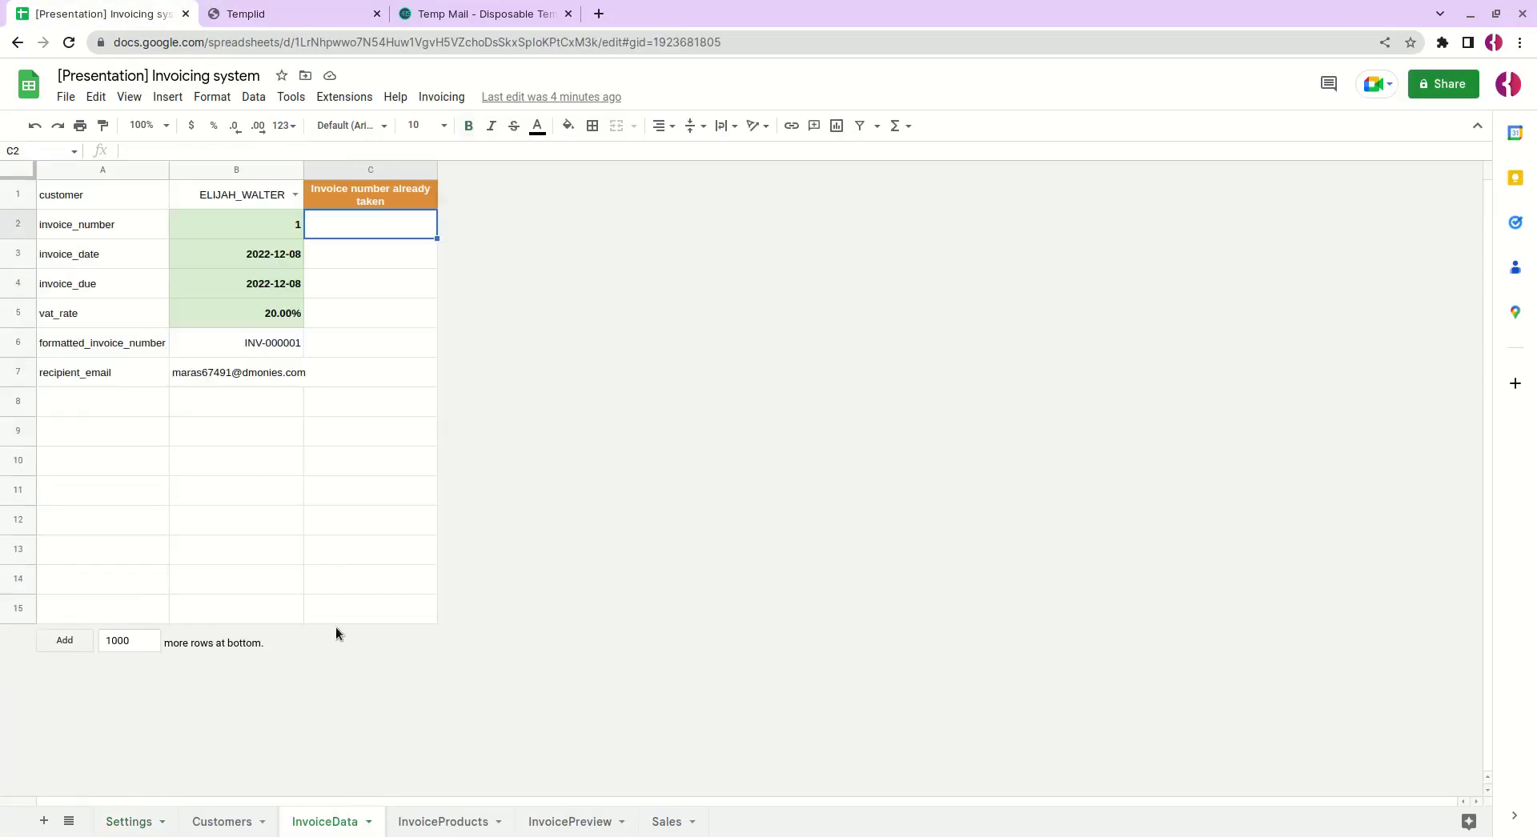
click(275, 349)
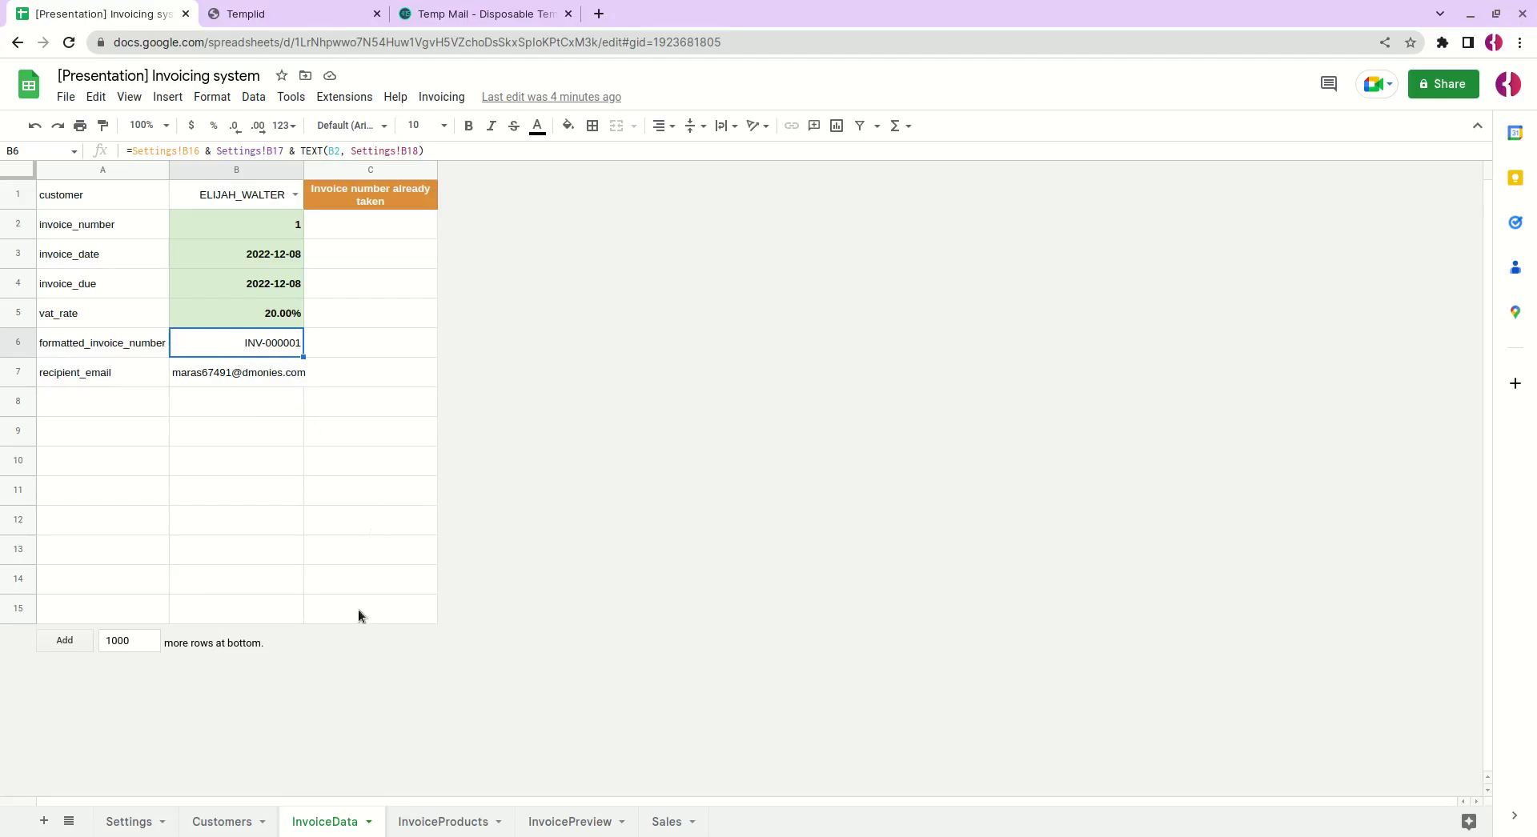
click(339, 16)
double_click(629, 343)
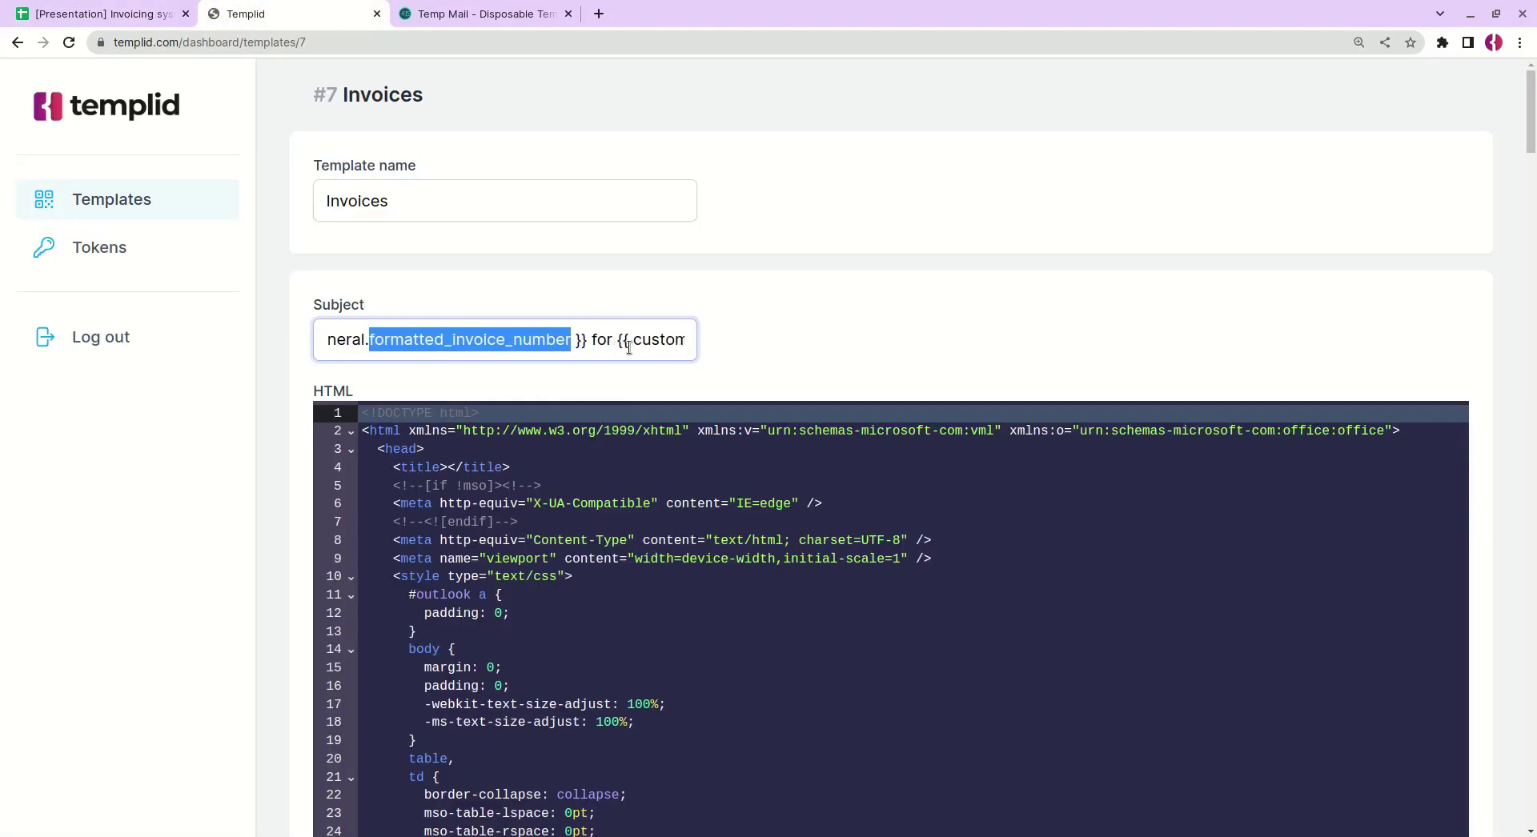
click(525, 340)
drag(560, 339, 686, 339)
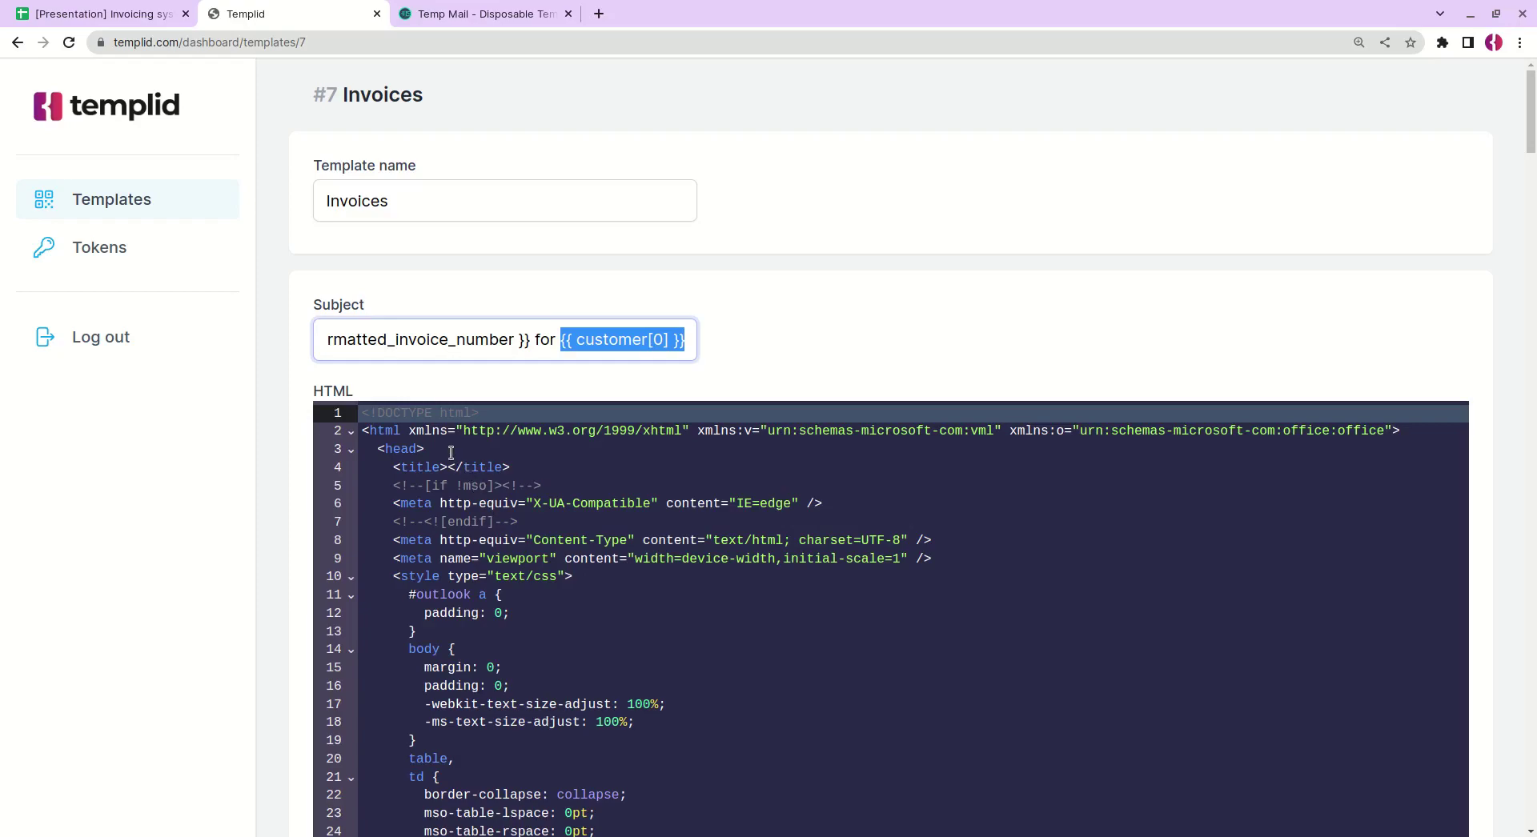
Step: Fold the HTML code and save the Invoices template, returning to the list showing ID 7
click(350, 430)
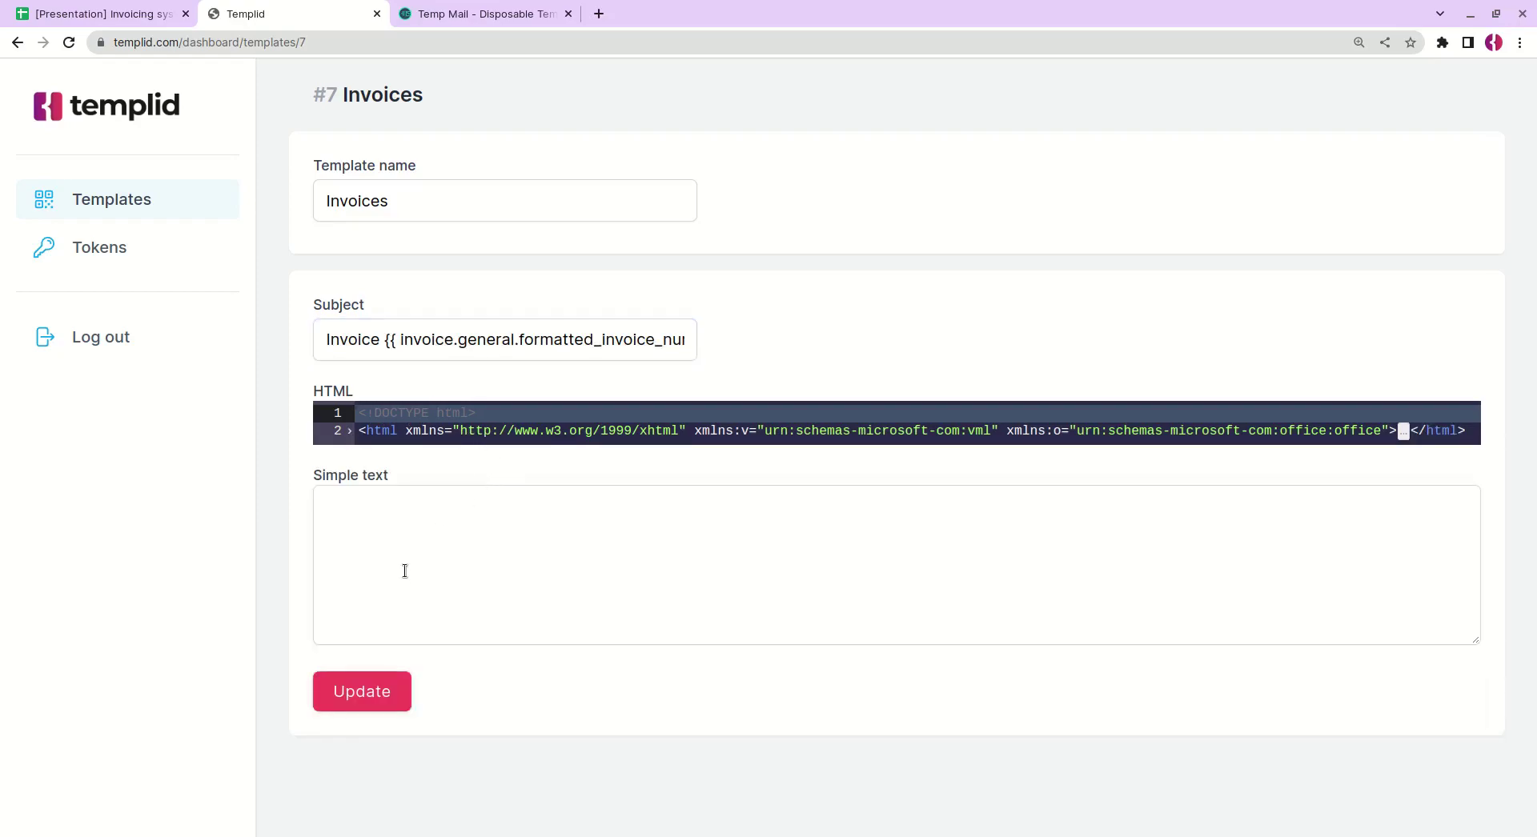
click(401, 540)
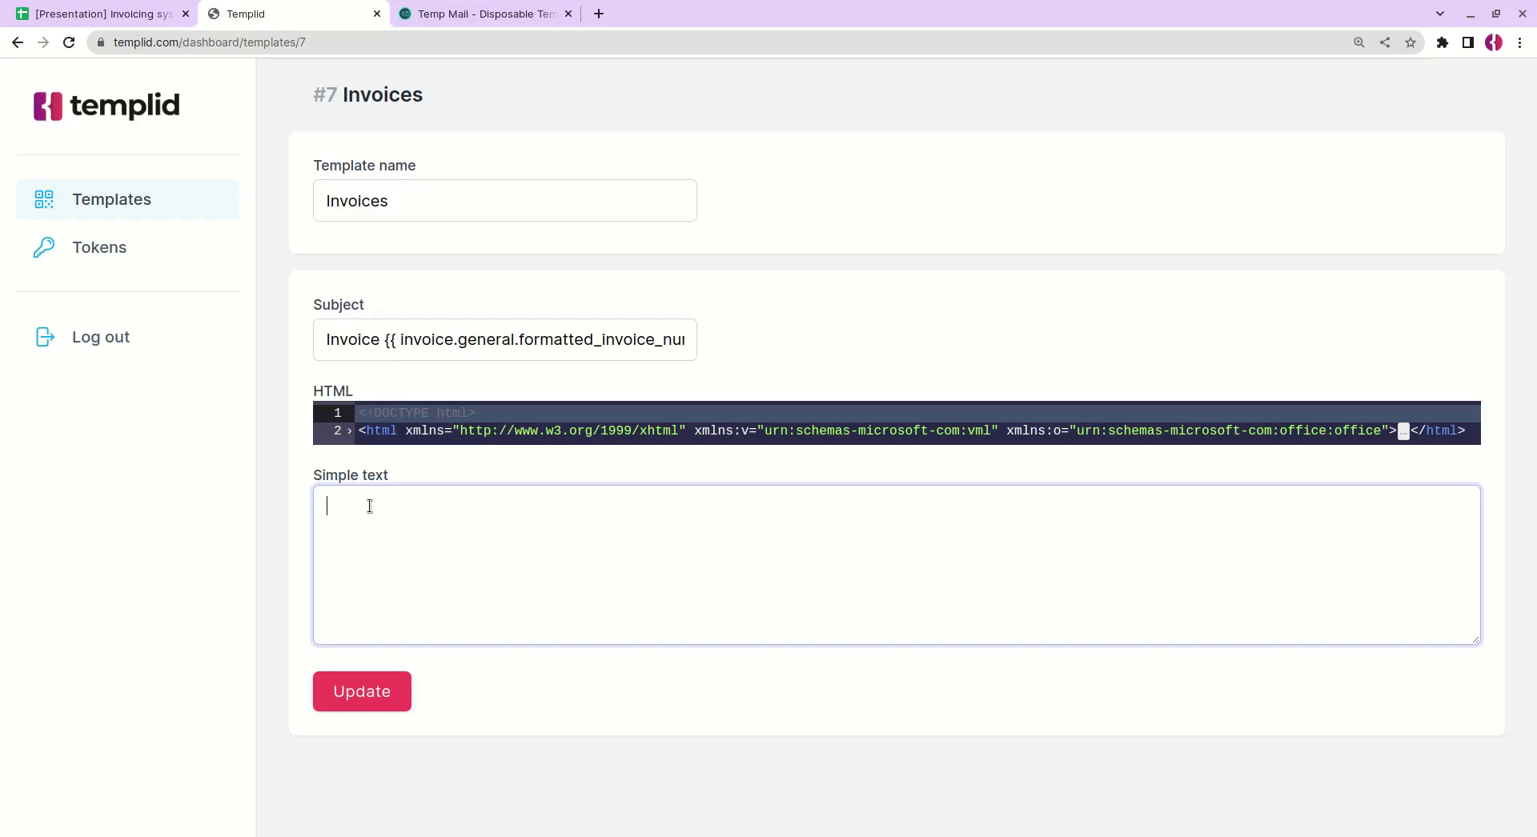
click(382, 697)
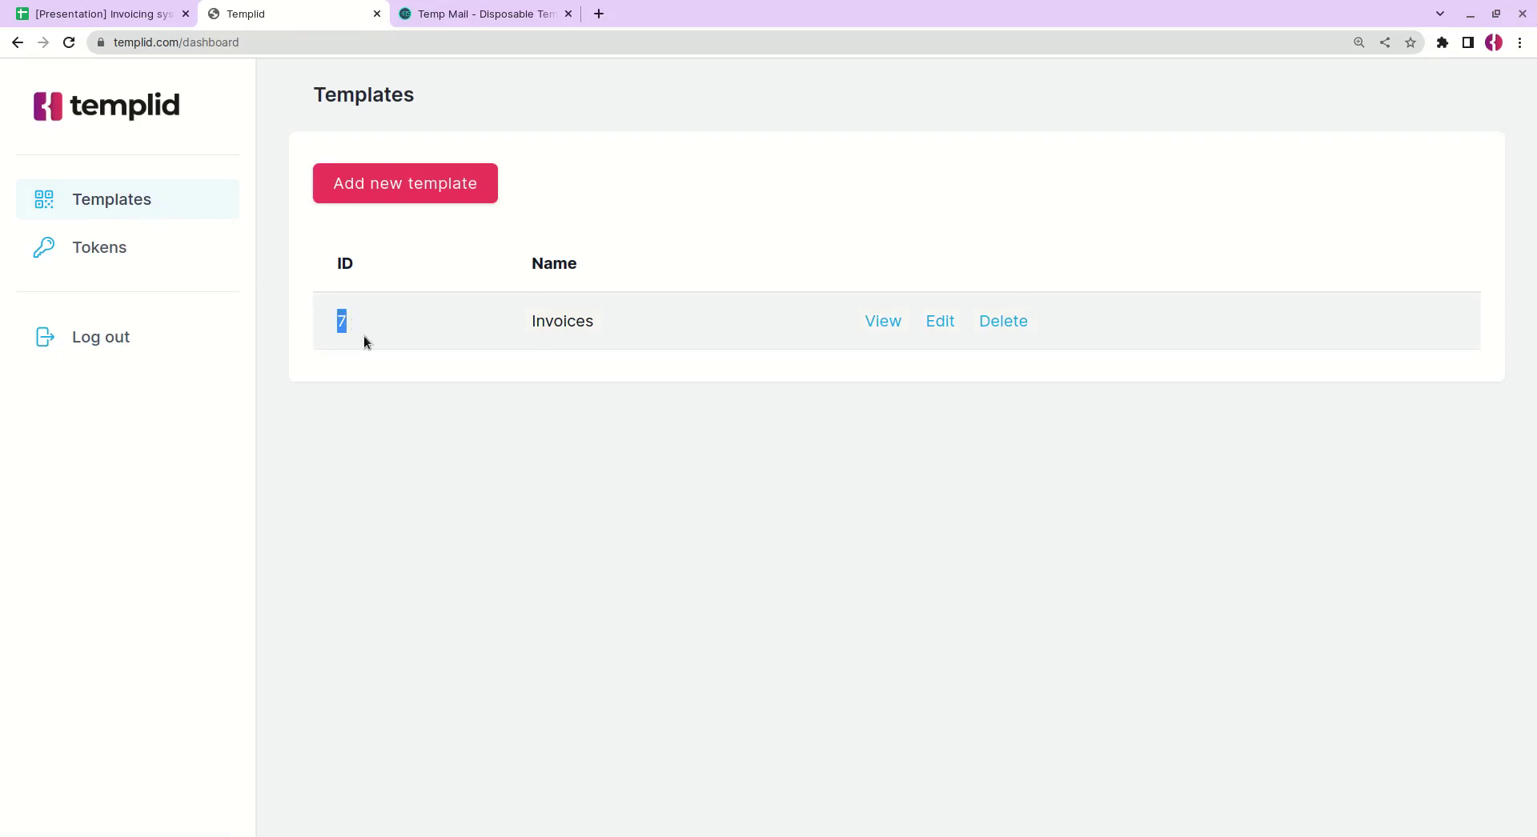
Step: Enter 7 in B19 on the Settings sheet as templid_template_id
click(109, 14)
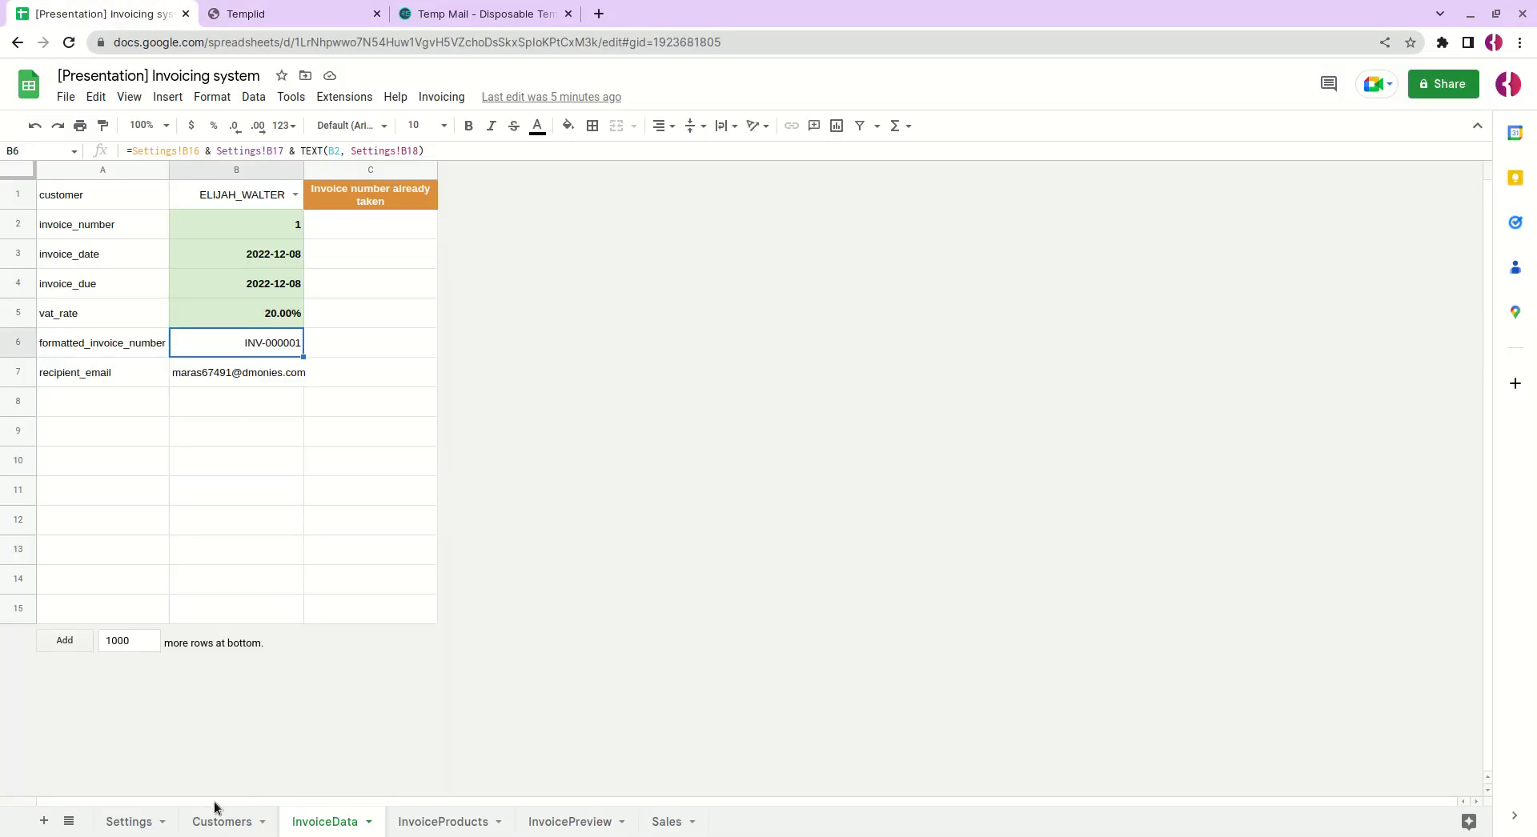
click(129, 822)
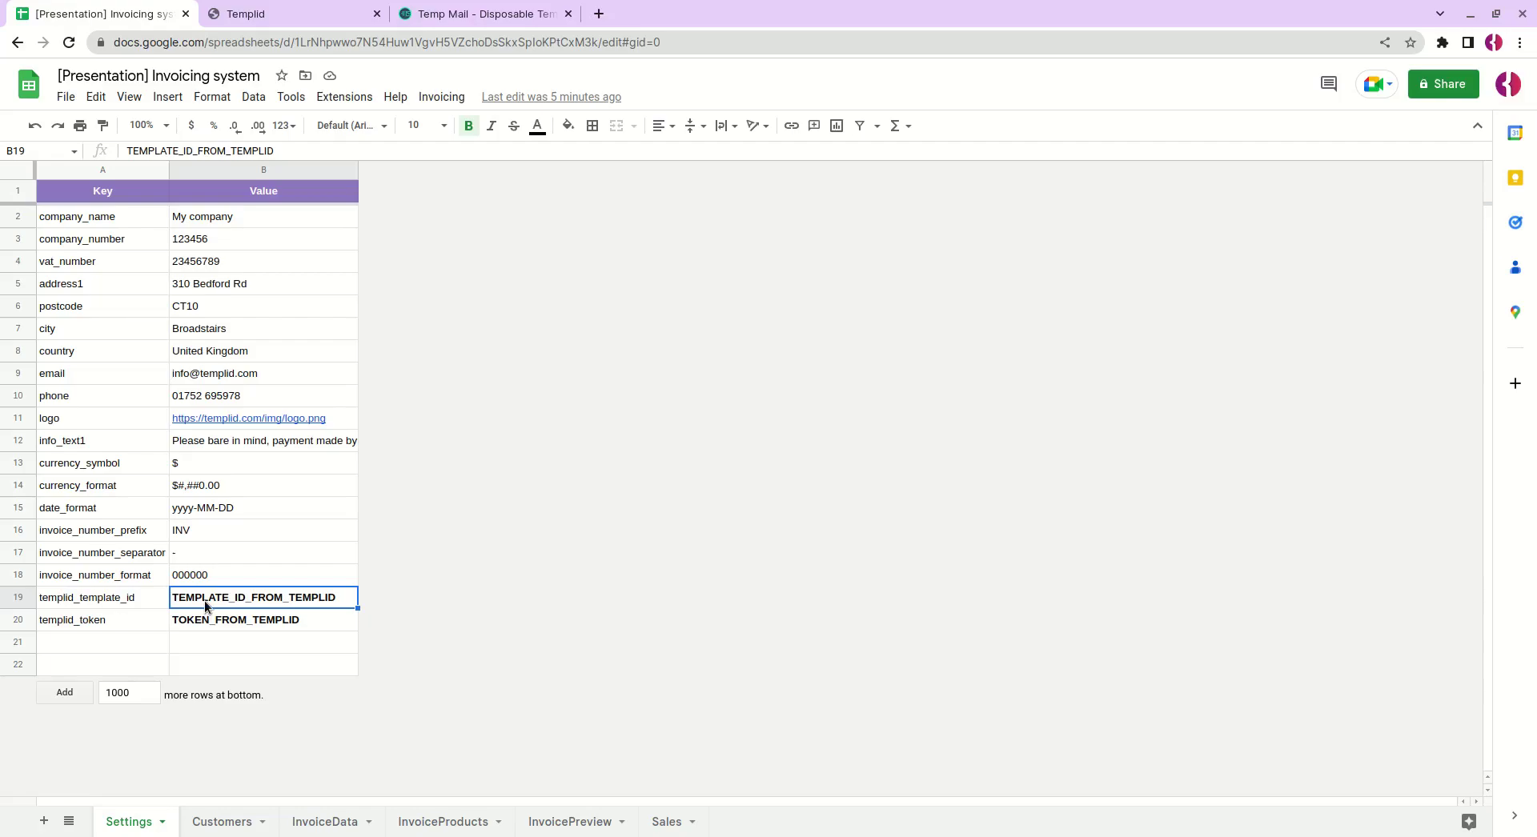
text(7)
key(Return)
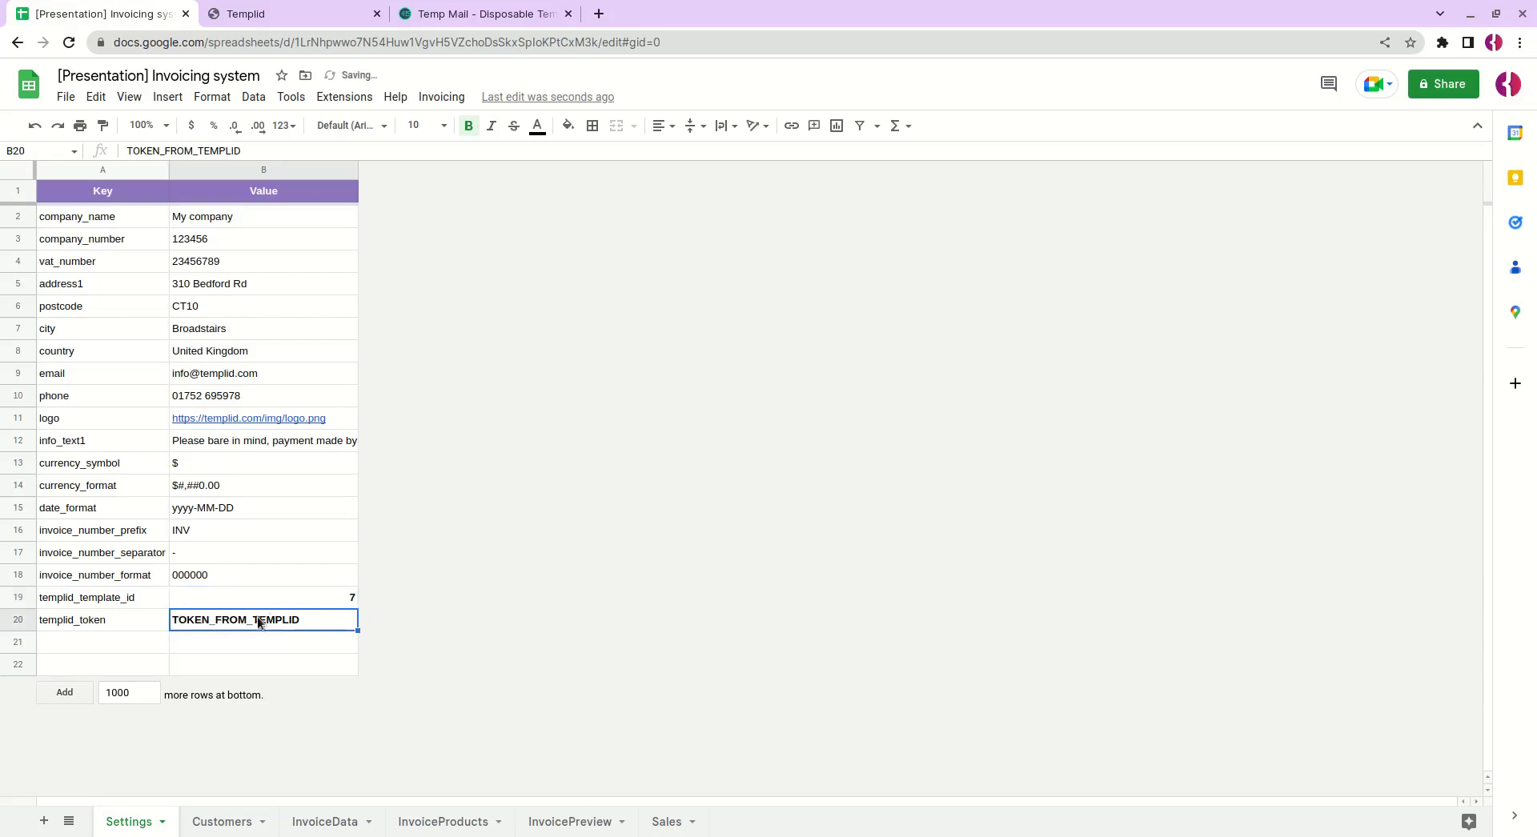
Step: Add a new API token on Templid's Tokens page and copy its value
click(282, 21)
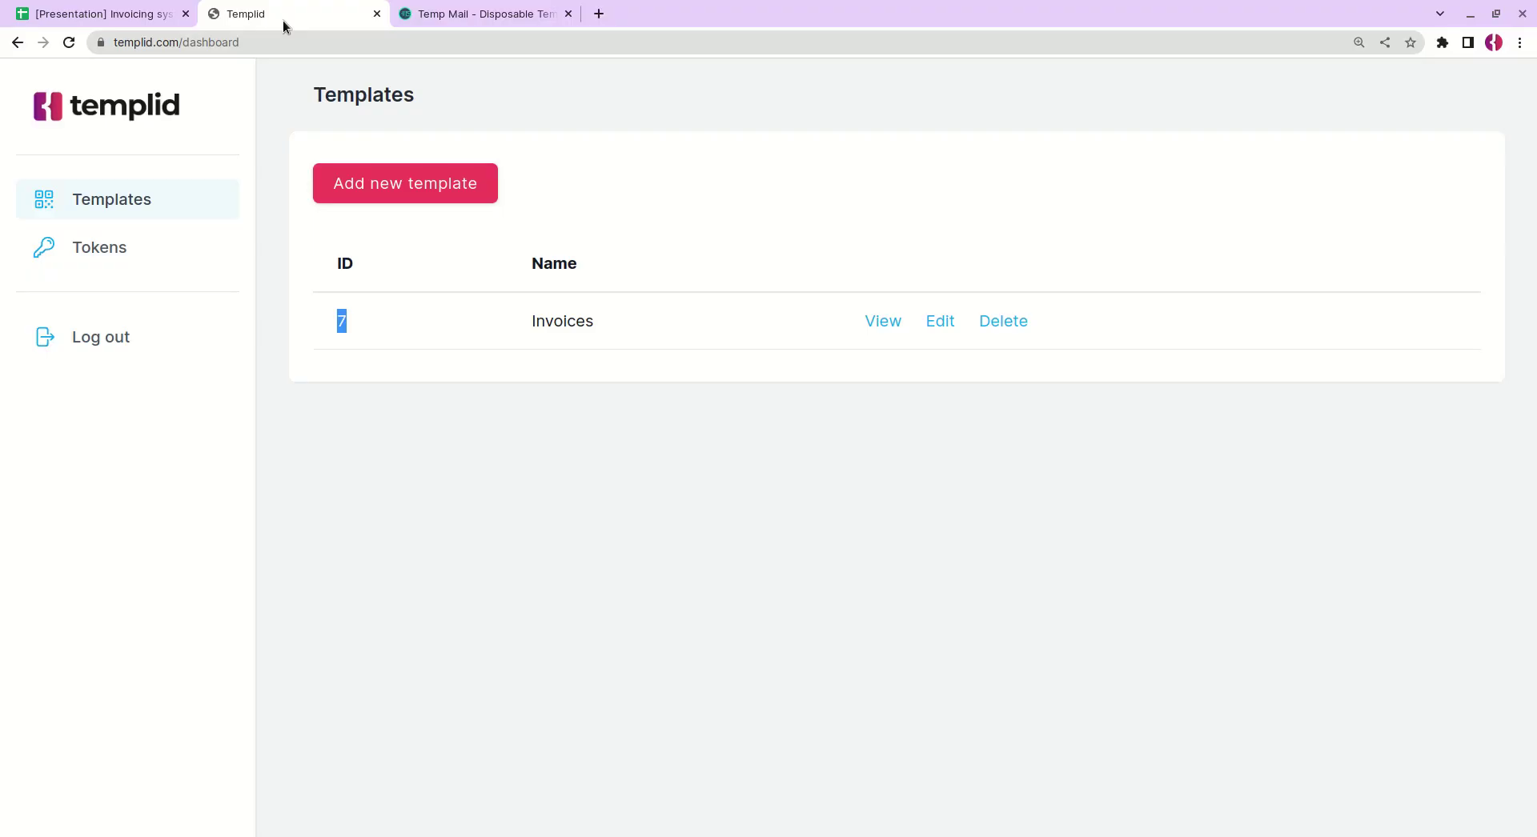
click(101, 255)
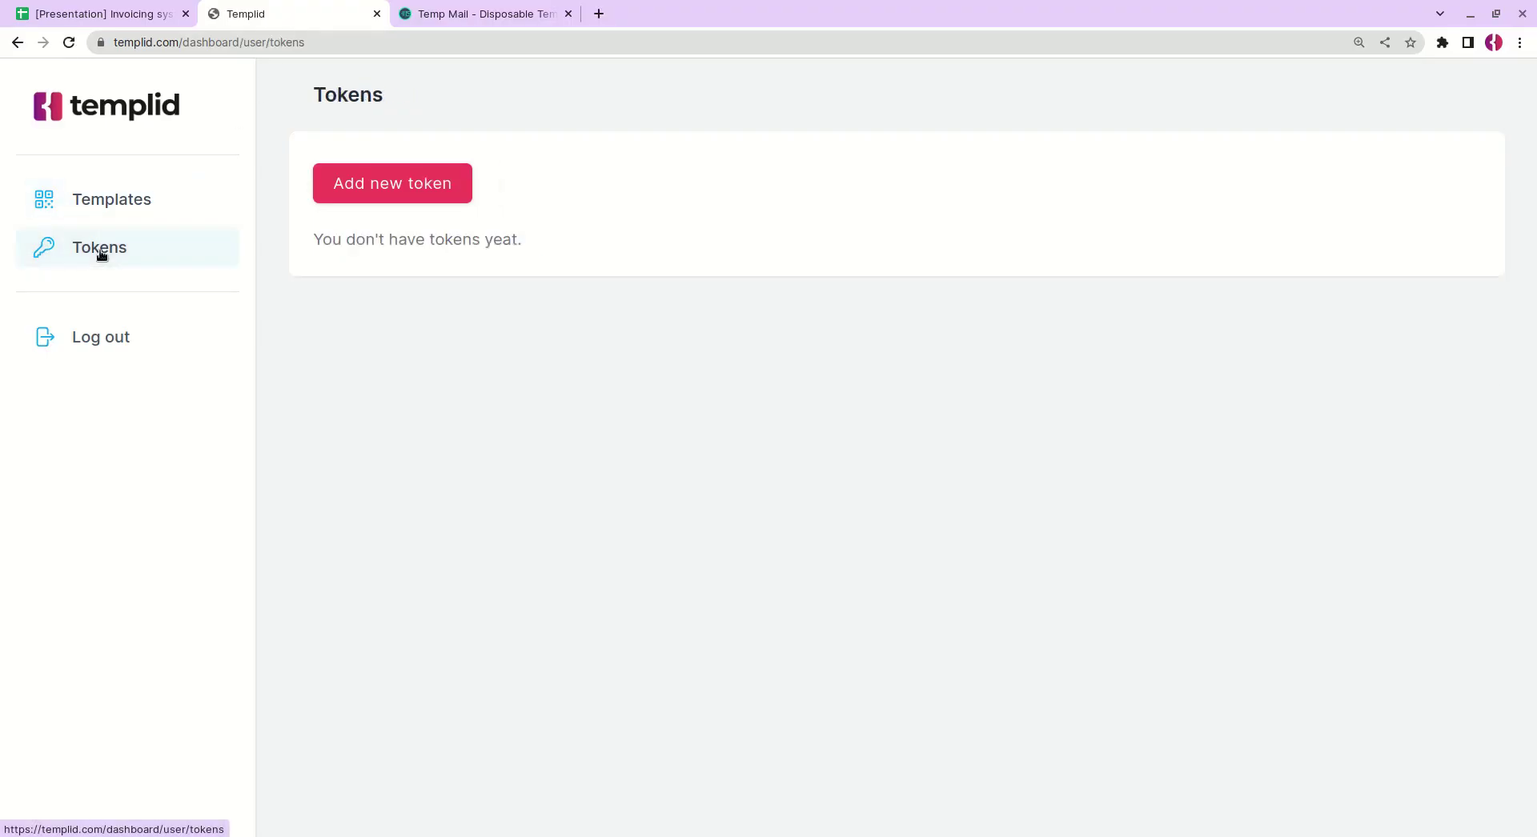
click(377, 189)
click(354, 330)
triple_click(354, 330)
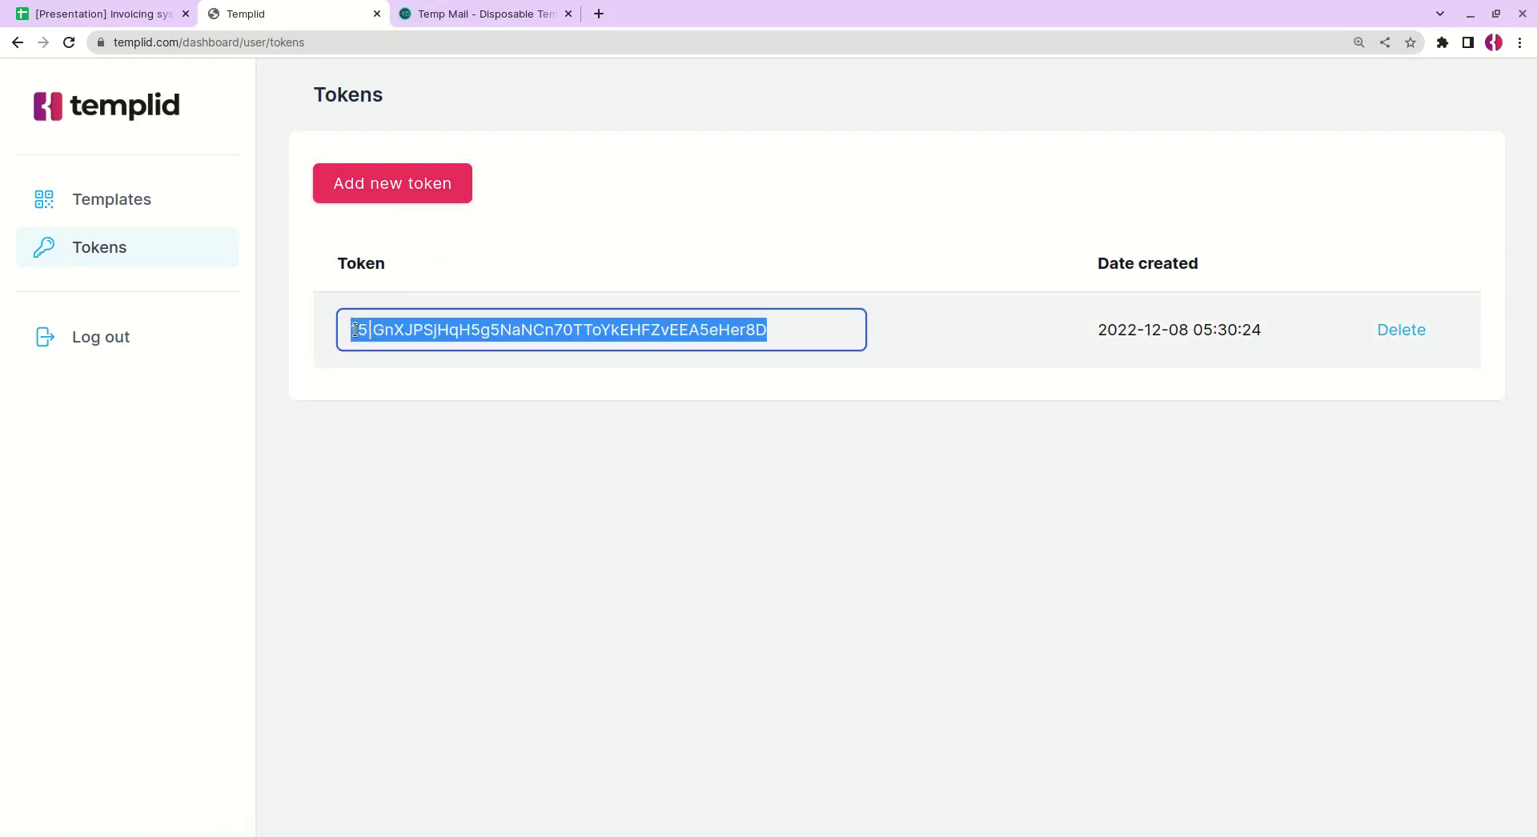
click(152, 19)
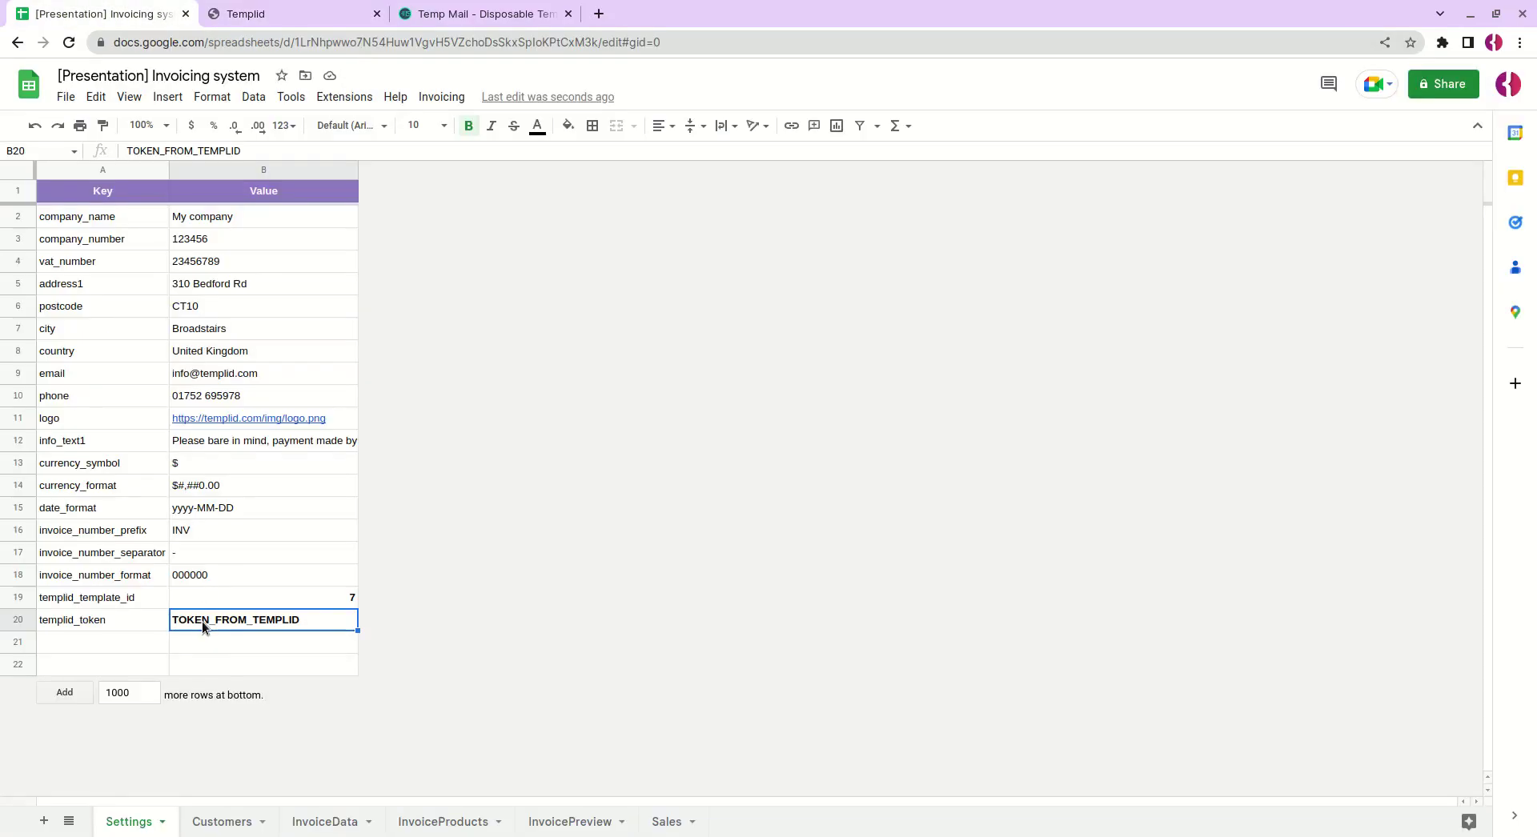
Step: Paste the copied token into B20 (templid_token) and move to B21
key(ctrl+v)
click(256, 645)
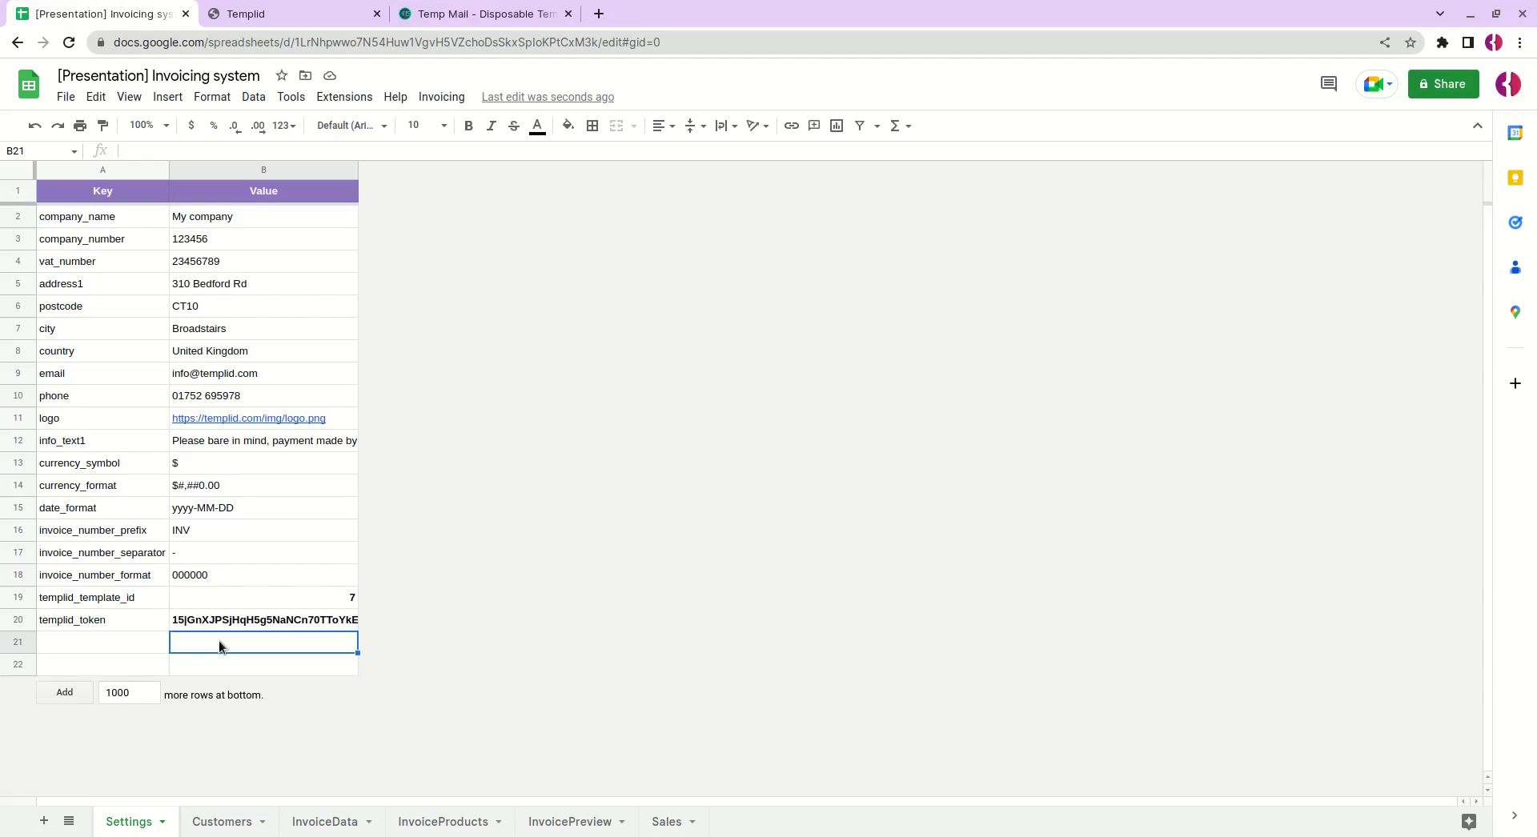
Step: Scroll down in Temp Mail to confirm the disposable address's inbox is still empty
click(480, 18)
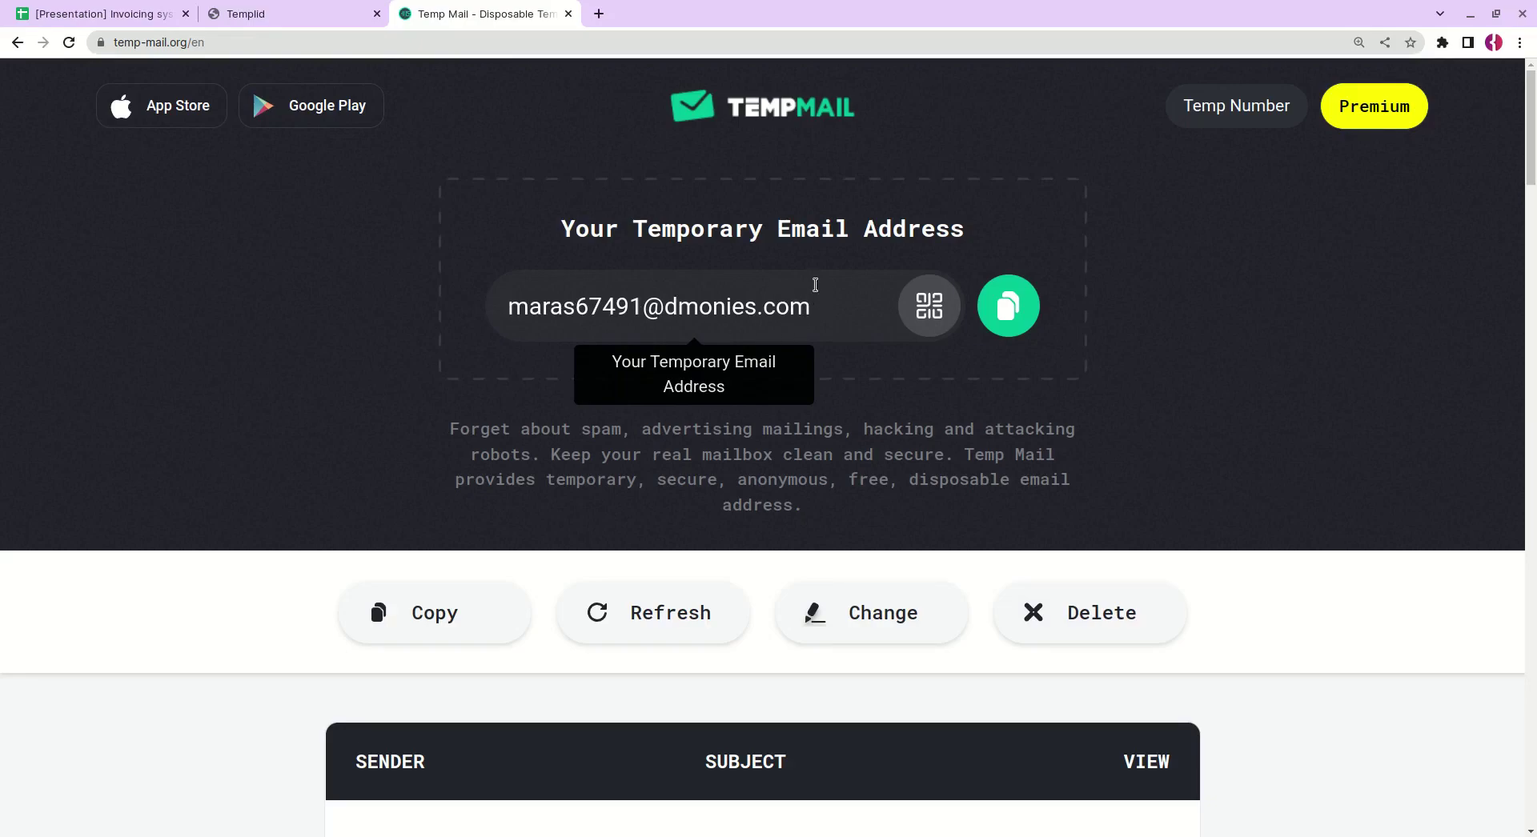
scroll(827, 495, down, 4)
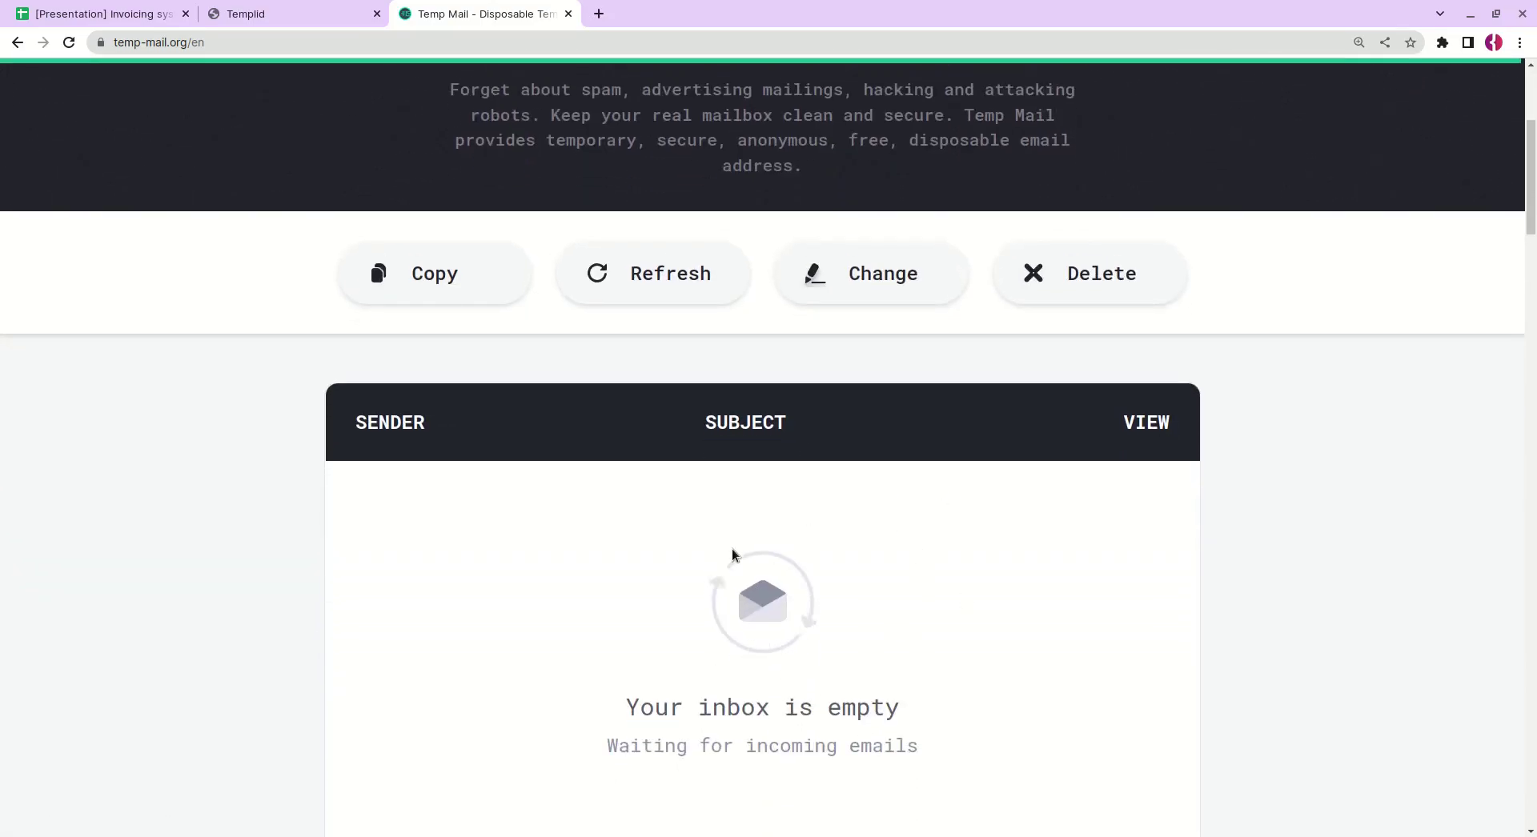
Step: From the InvoicePreview sheet, run Invoicing > Send invoice email for the $2,460.00 invoice
click(112, 16)
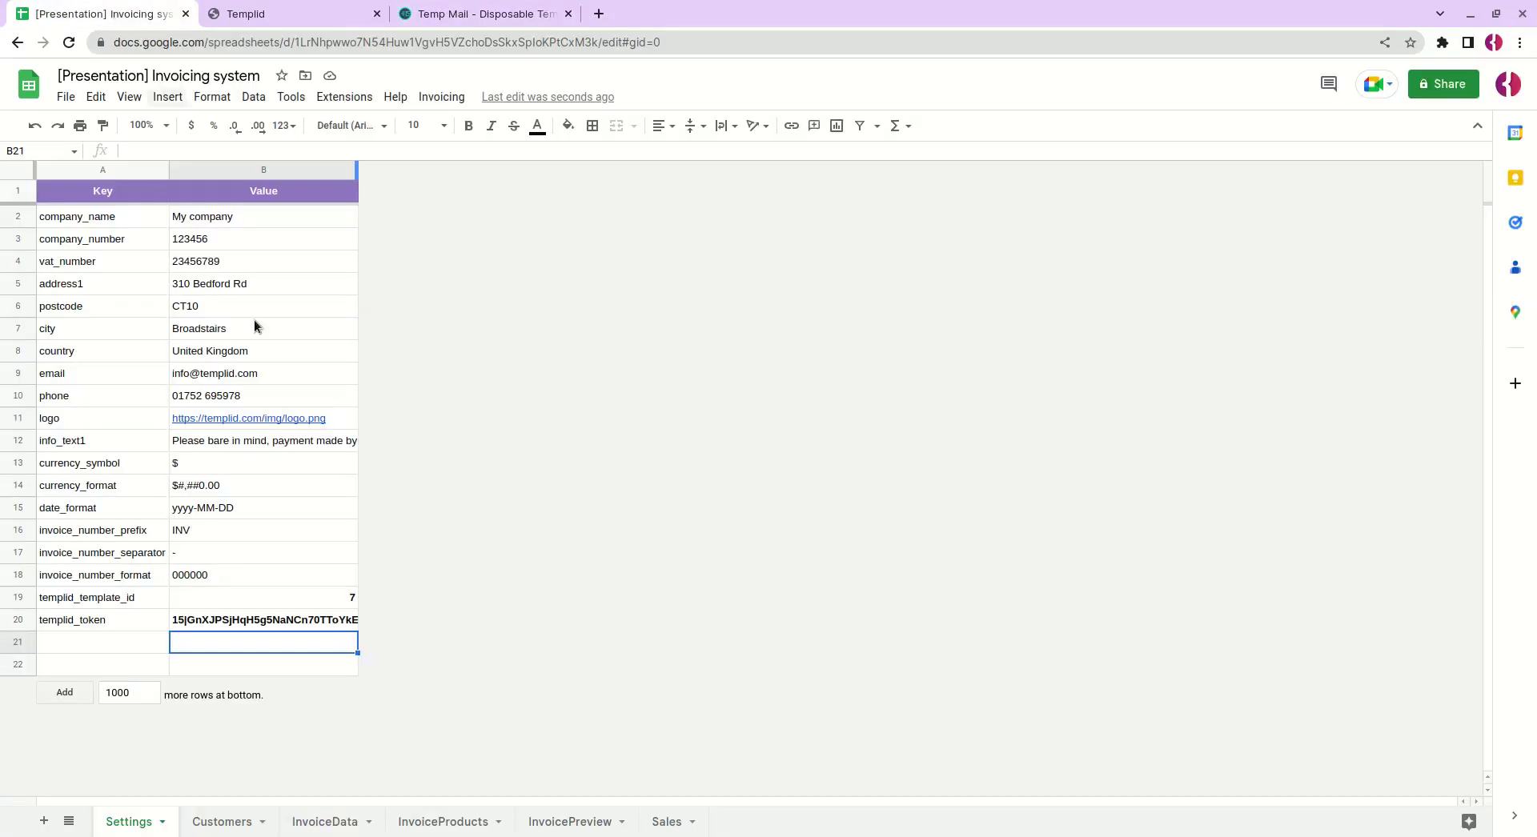
click(224, 822)
click(210, 237)
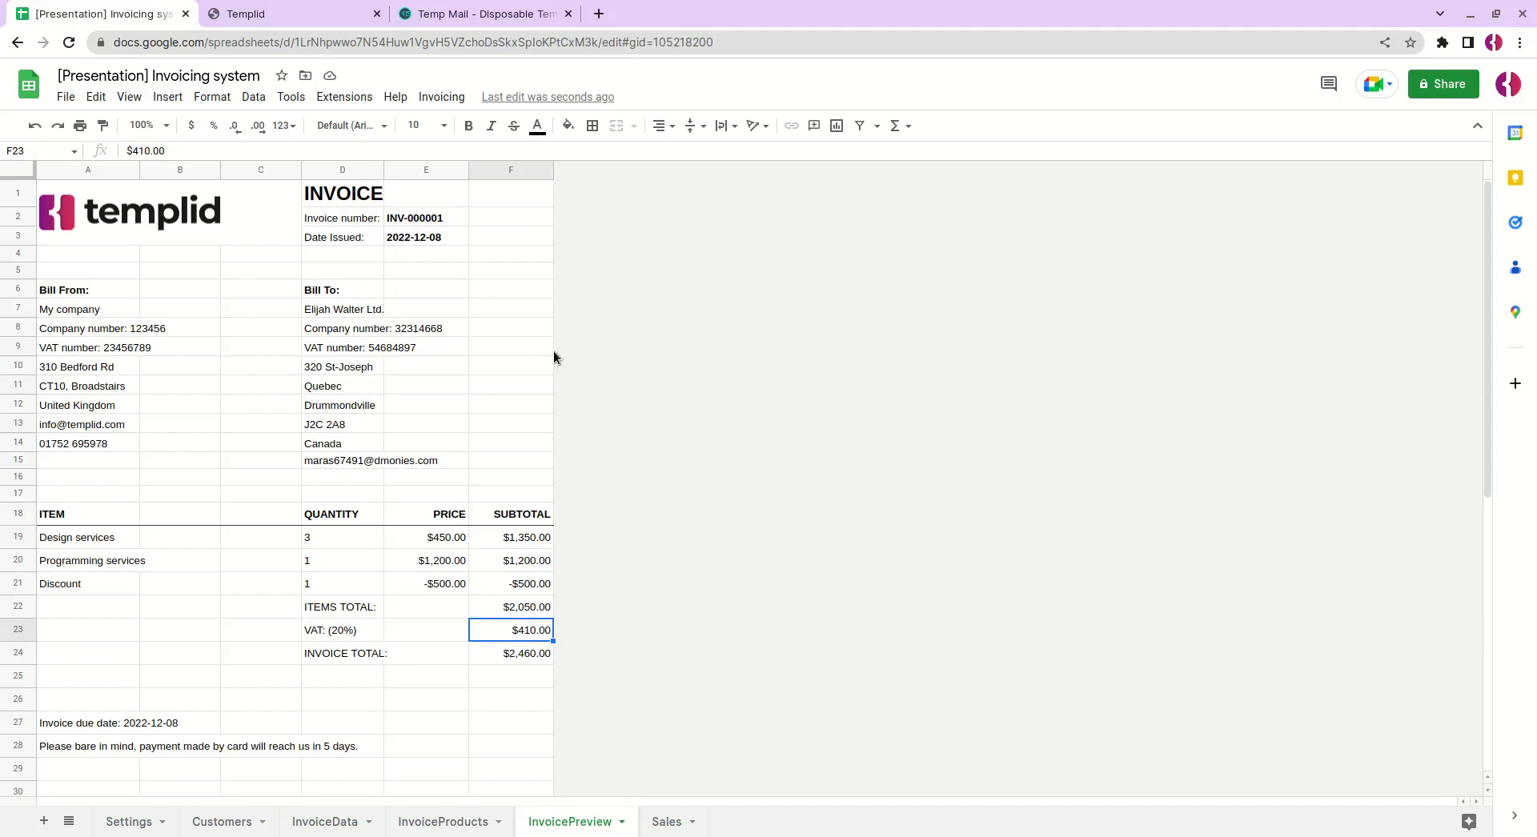
click(441, 97)
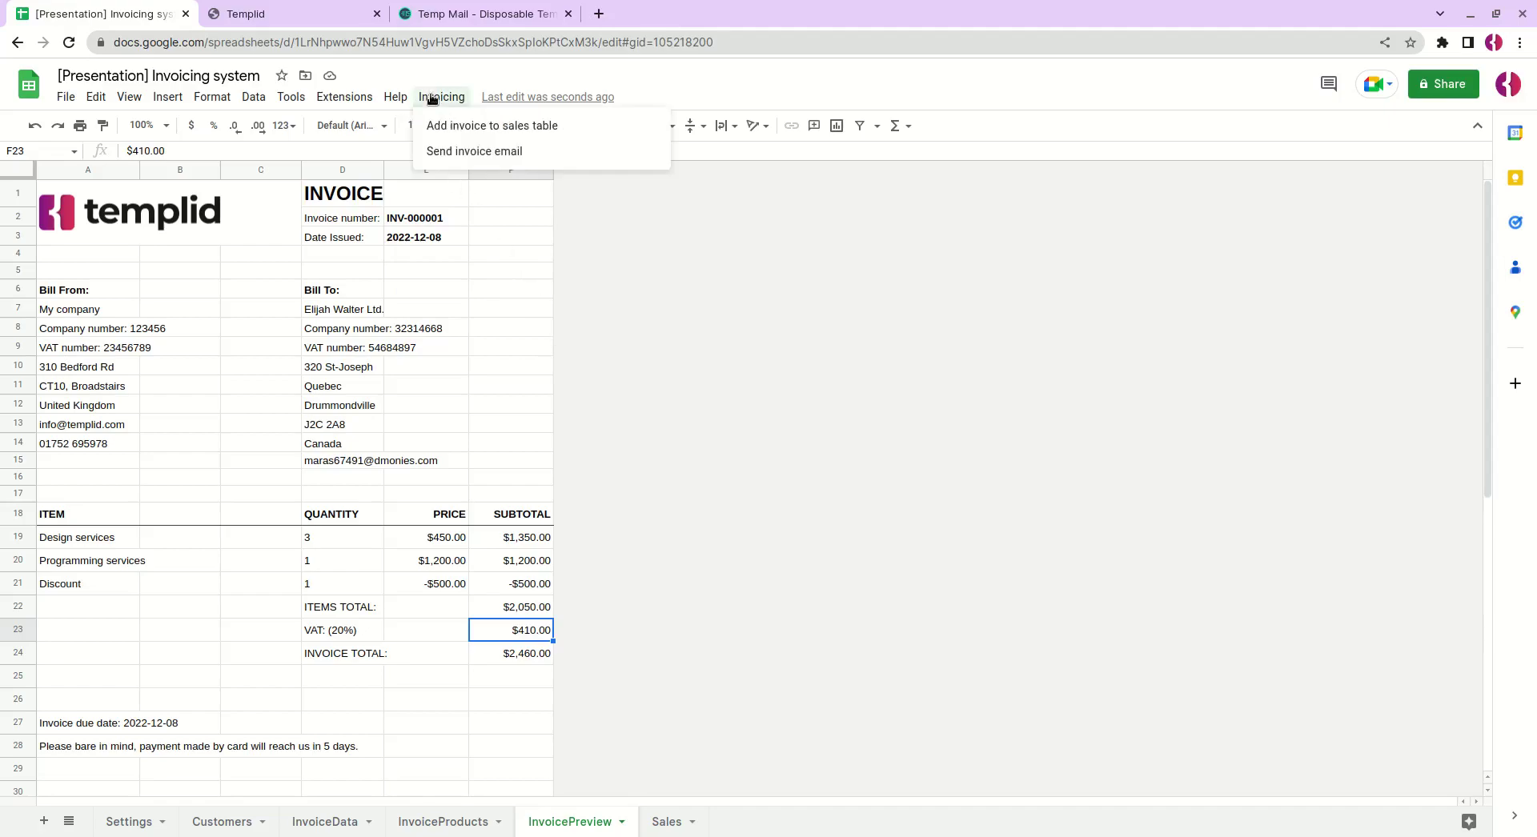
click(449, 152)
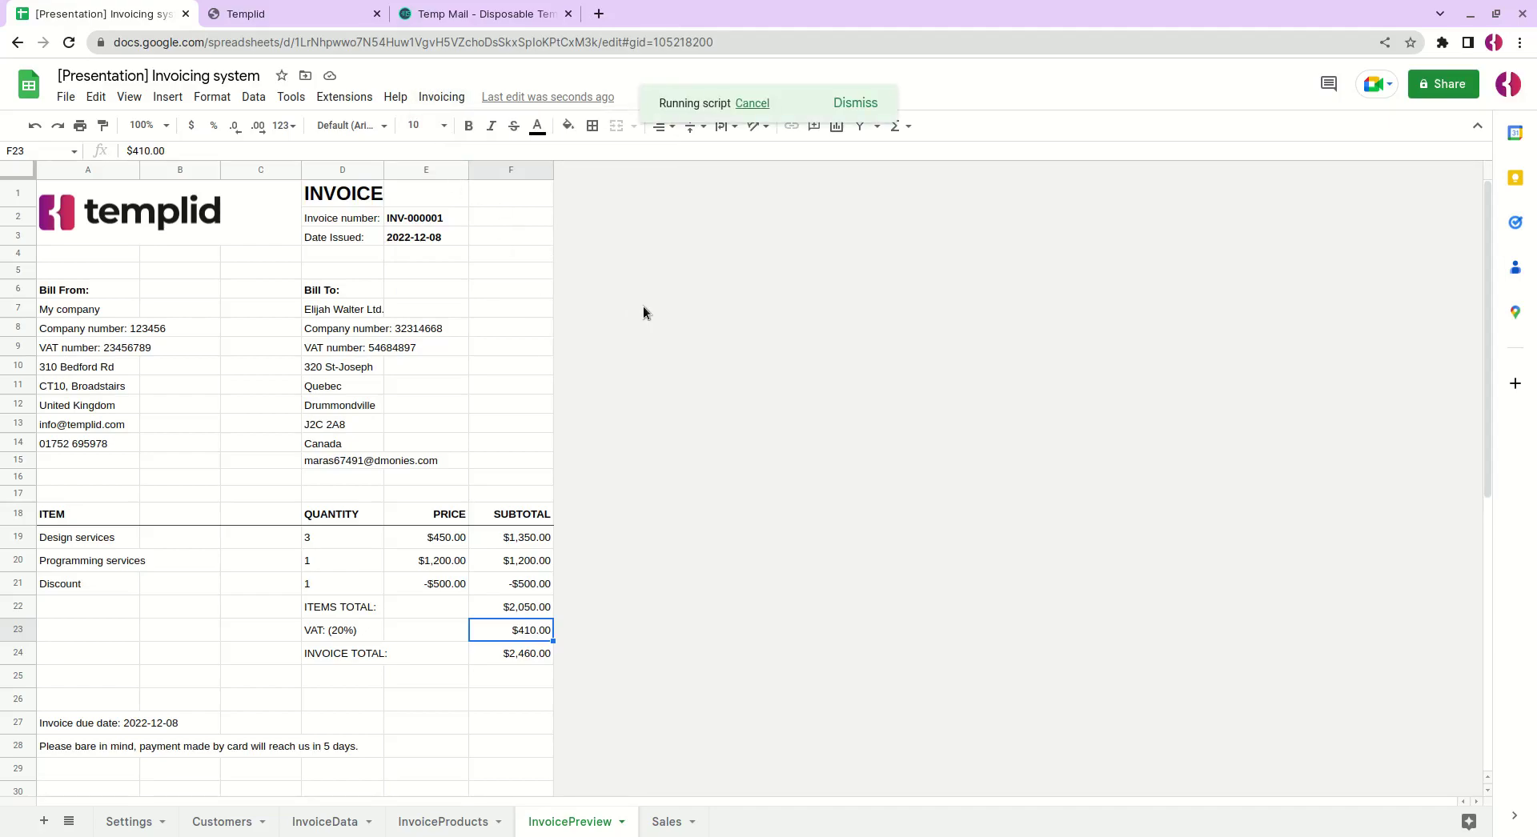
Step: Open and read the INV-000001 invoice email in Temp Mail, then return to the Settings sheet
click(481, 14)
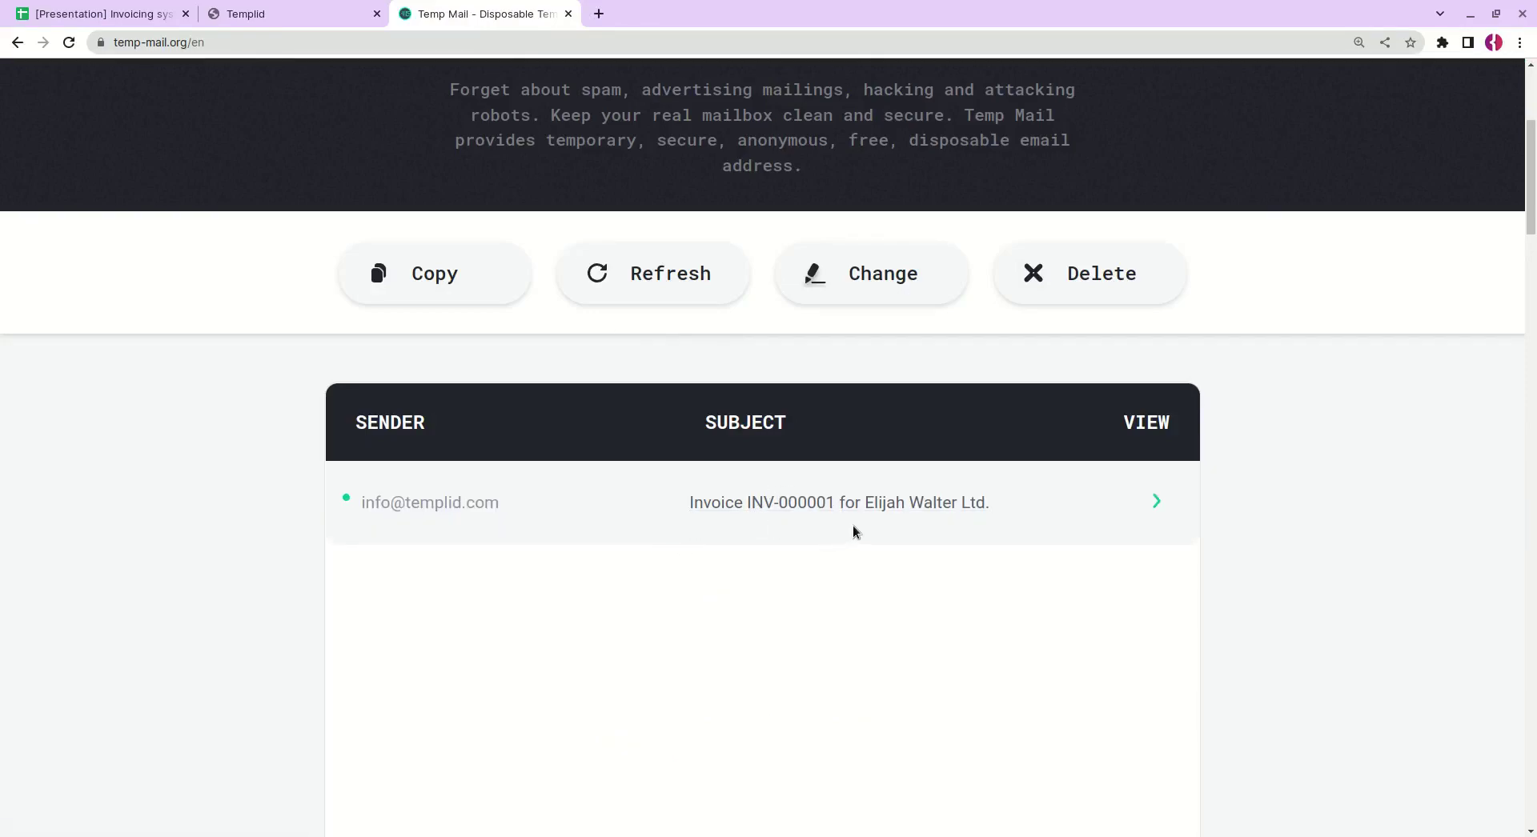
click(977, 502)
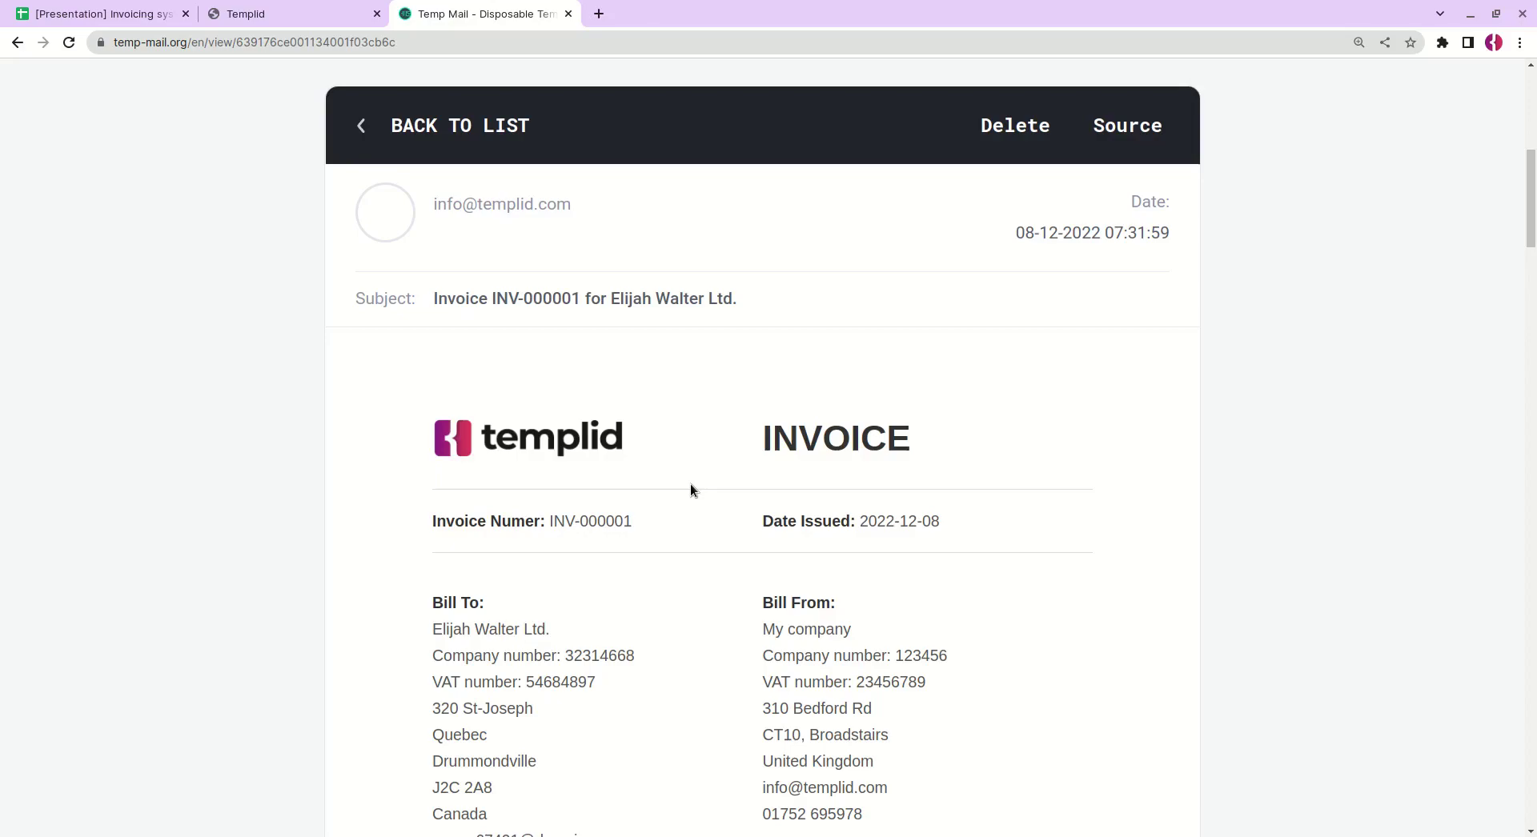
scroll(690, 486, down, 2)
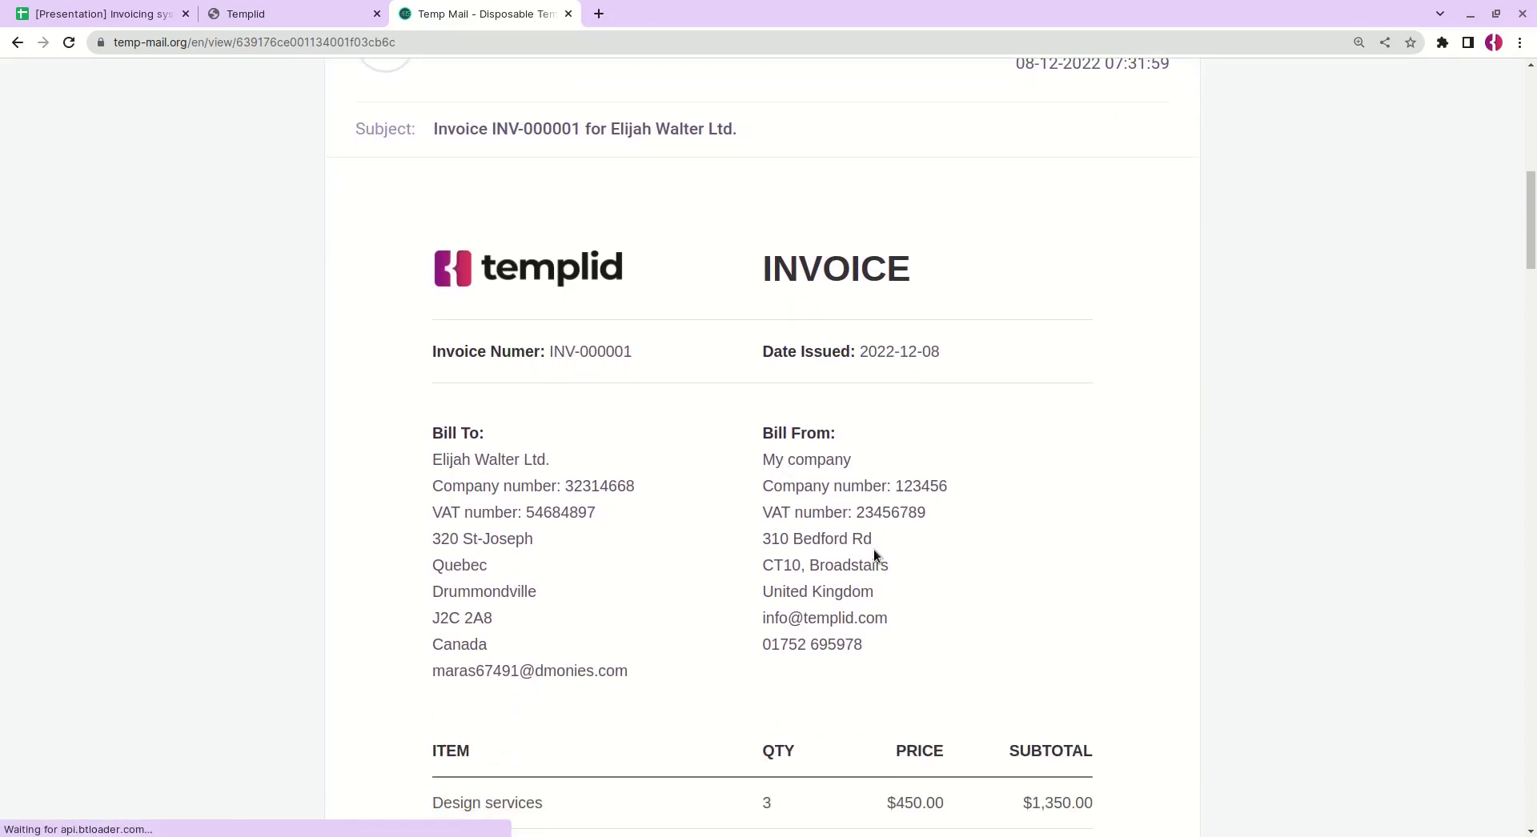
scroll(865, 543, down, 2)
scroll(977, 535, down, 2)
scroll(928, 516, down, 4)
scroll(932, 510, up, 9)
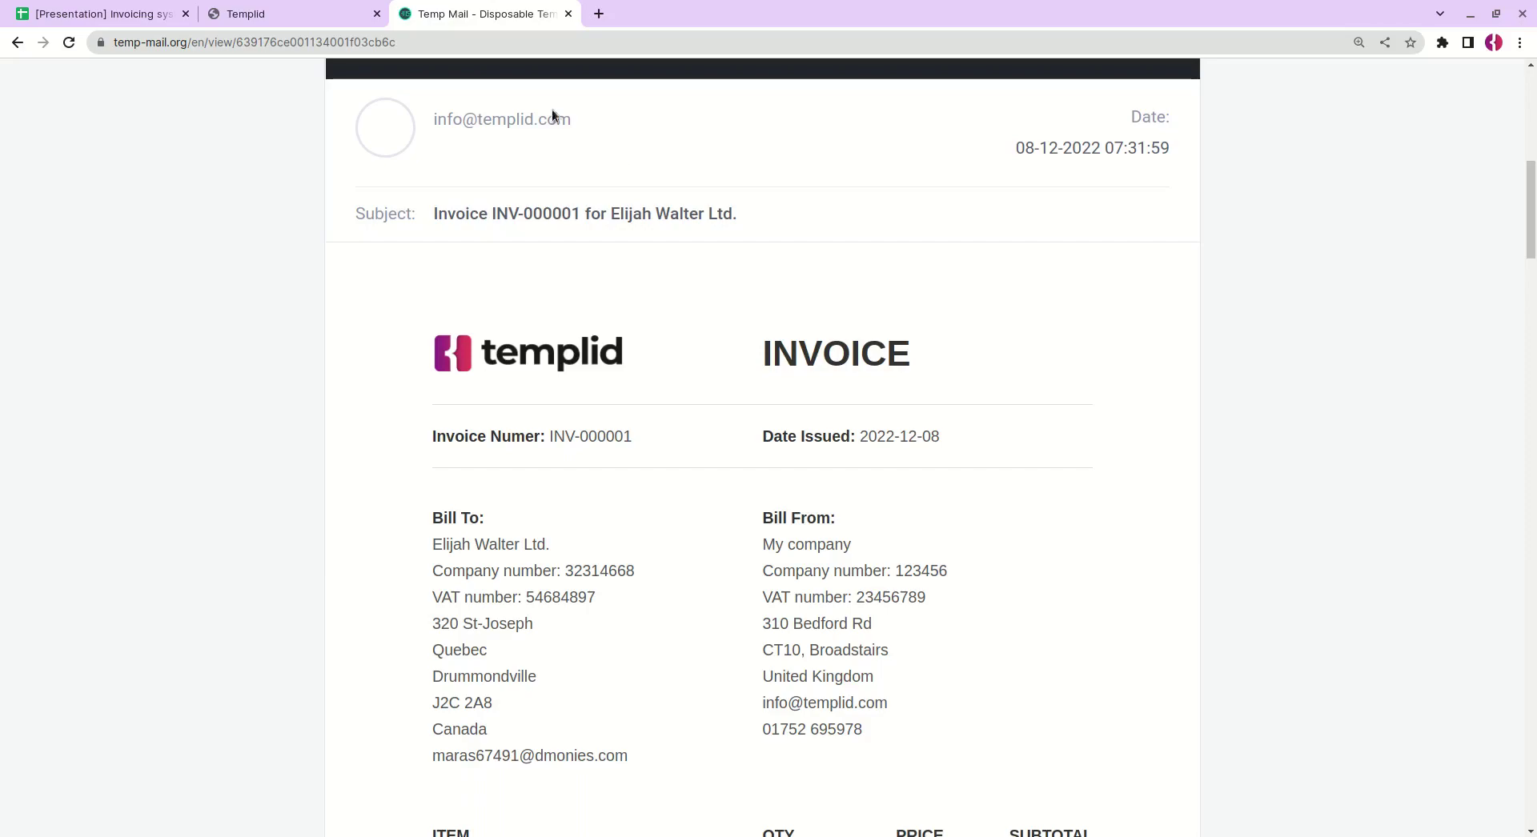
click(104, 13)
click(128, 821)
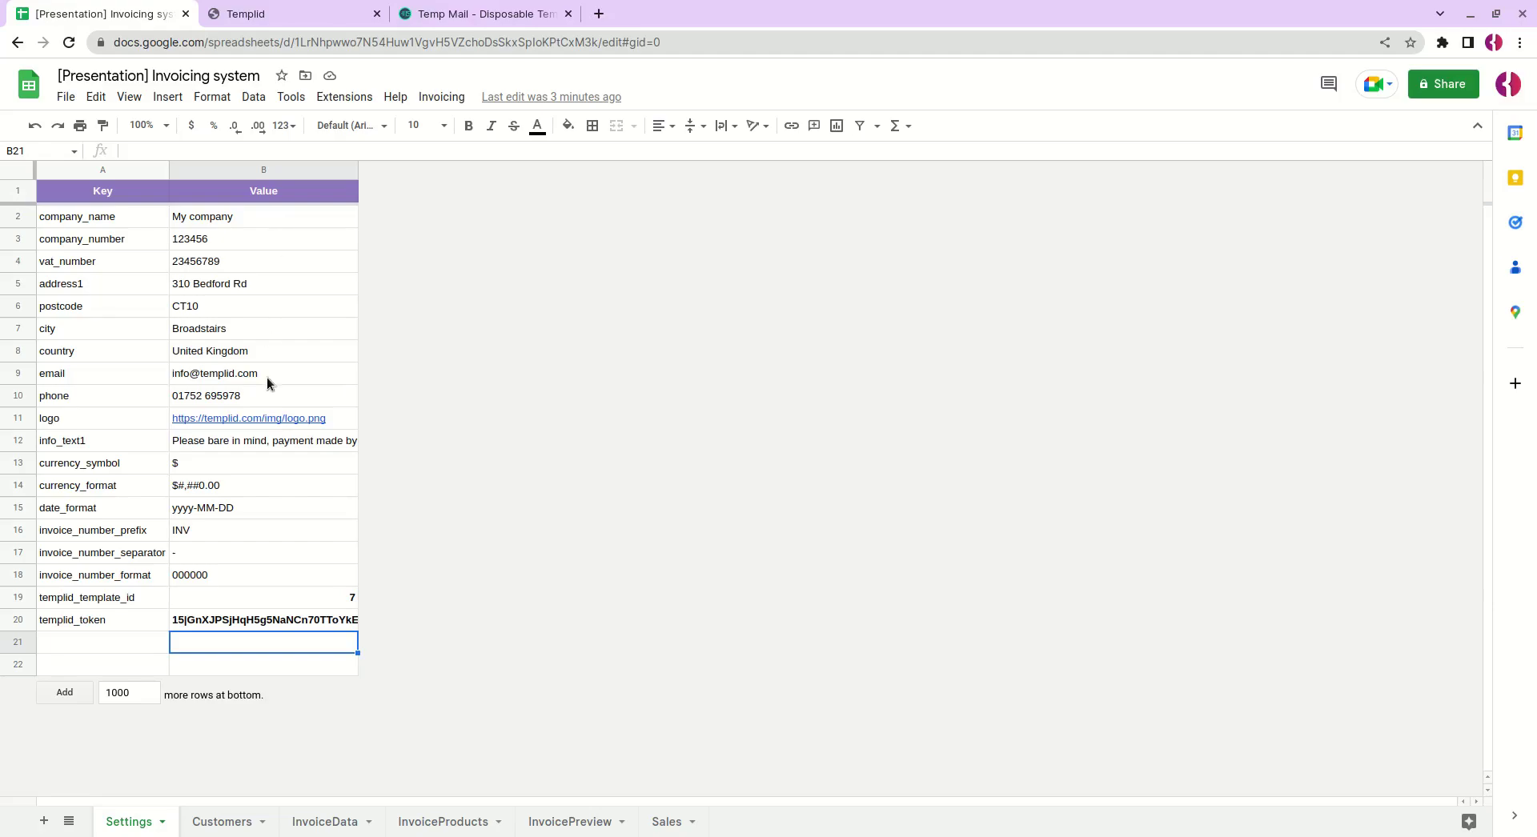
Step: Check the Customers and InvoiceProducts data, then land on InvoicePreview showing the $2,460.00 invoice
click(244, 820)
click(442, 821)
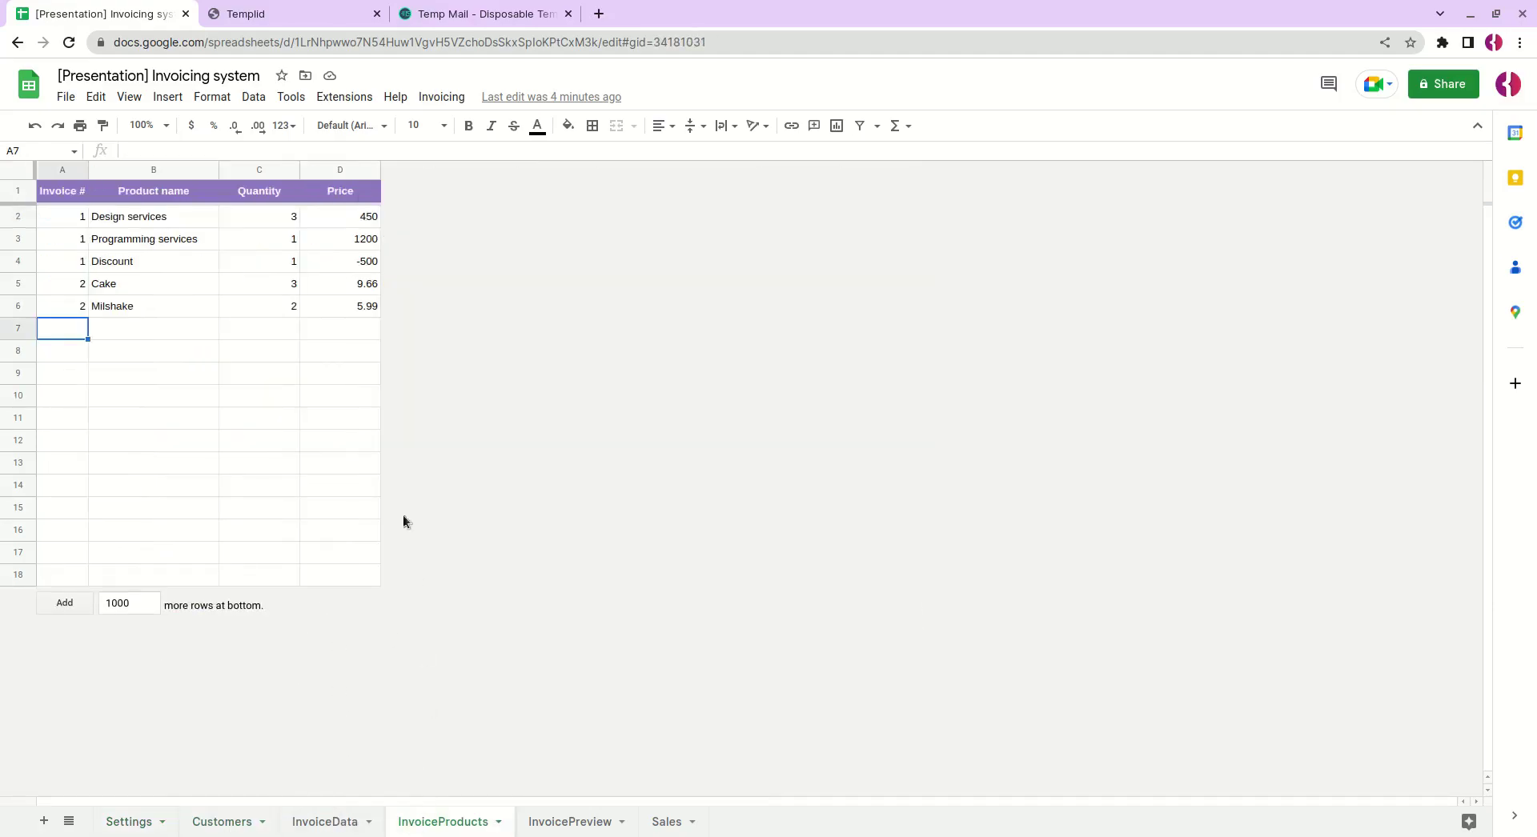
click(570, 821)
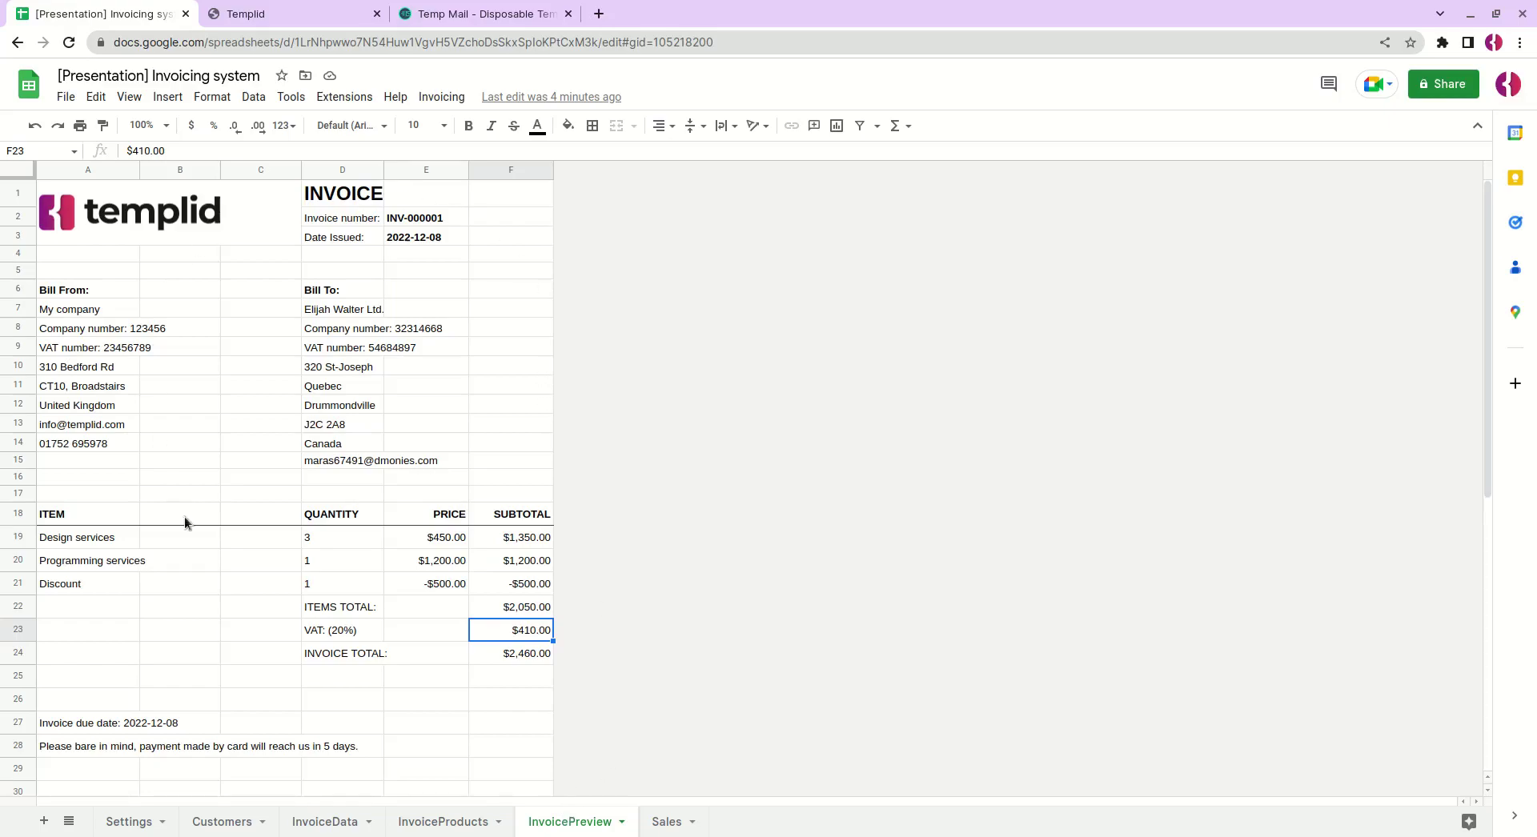